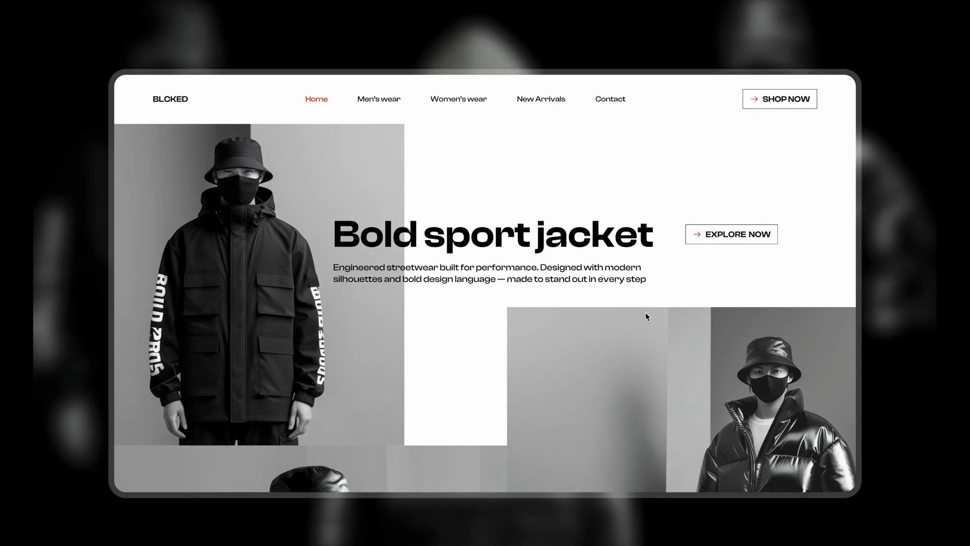
Draw a 1920×1080 frame right of the Colors frame, aligned to its top.
scroll(647, 315, "down", 5)
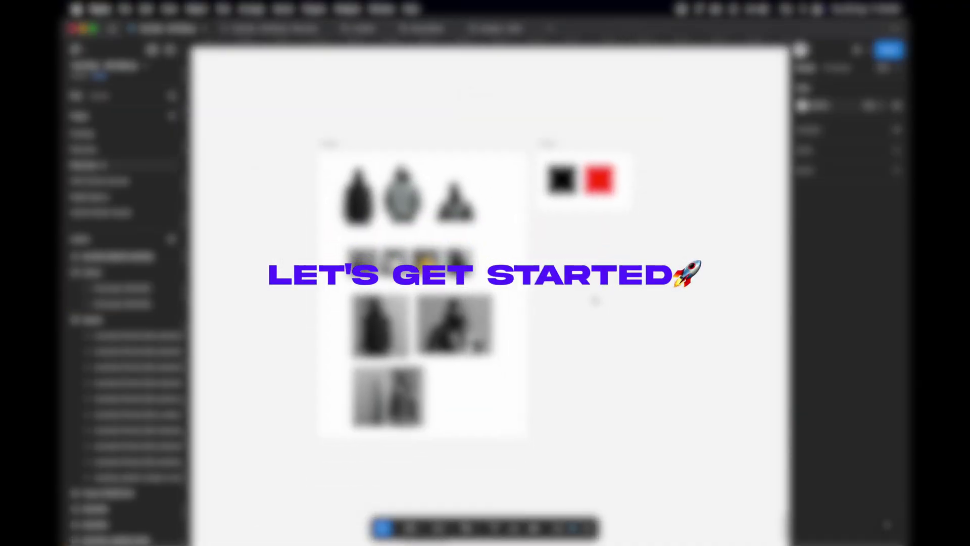
left_click(422, 527)
left_click(452, 486)
scroll(551, 359, "right", 5)
scroll(550, 359, "up", 3)
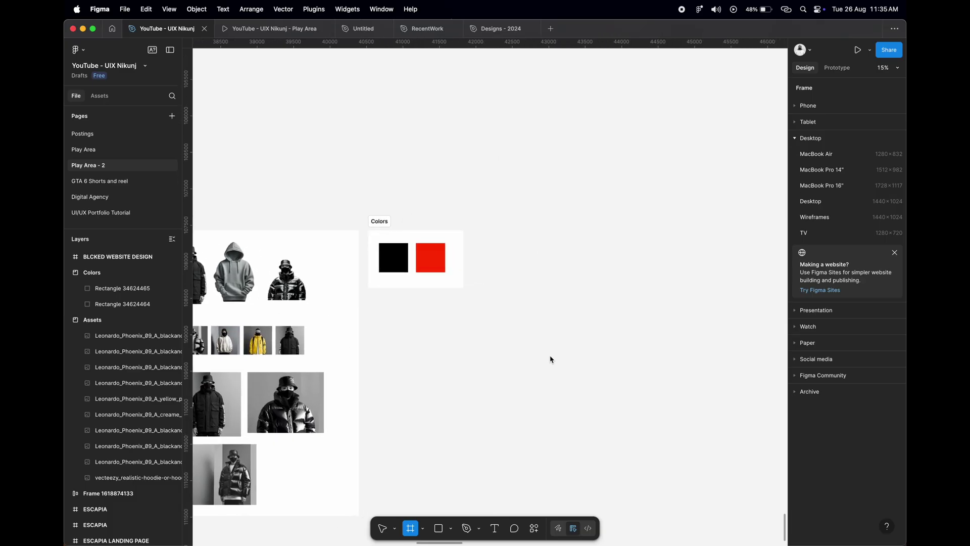
left_click_drag(486, 251, 669, 377)
left_click(826, 239)
type("20")
key("Tab")
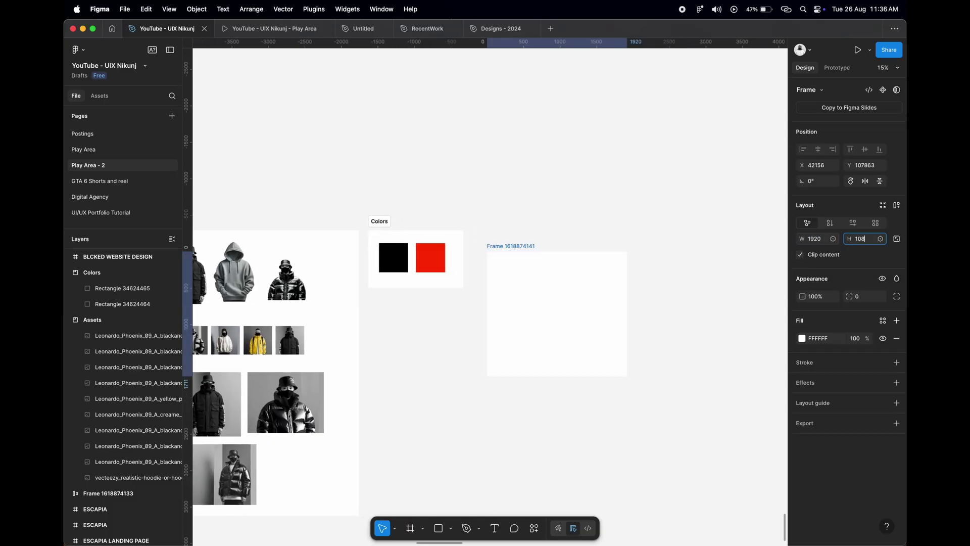
type("0")
key("Return")
left_click_drag(507, 249, 503, 228)
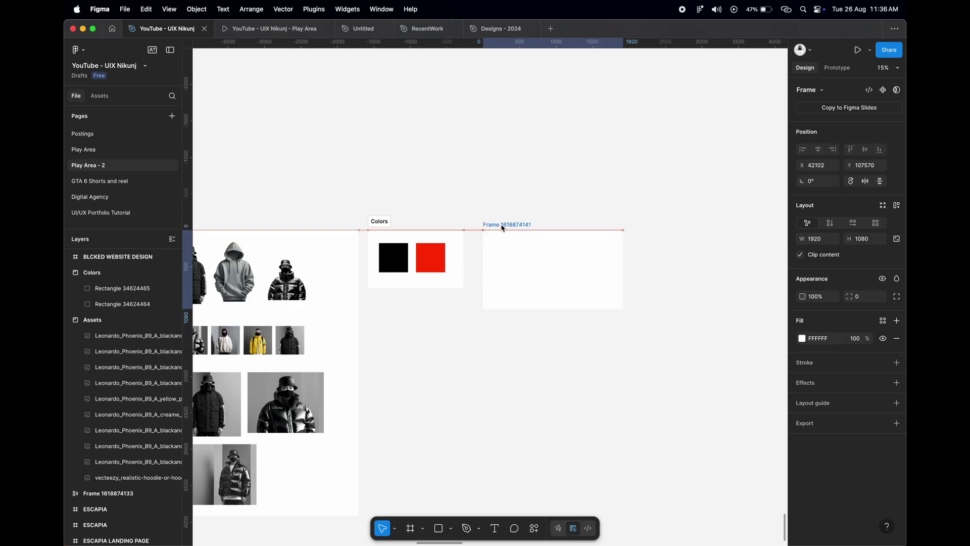
scroll(539, 260, "up", 3)
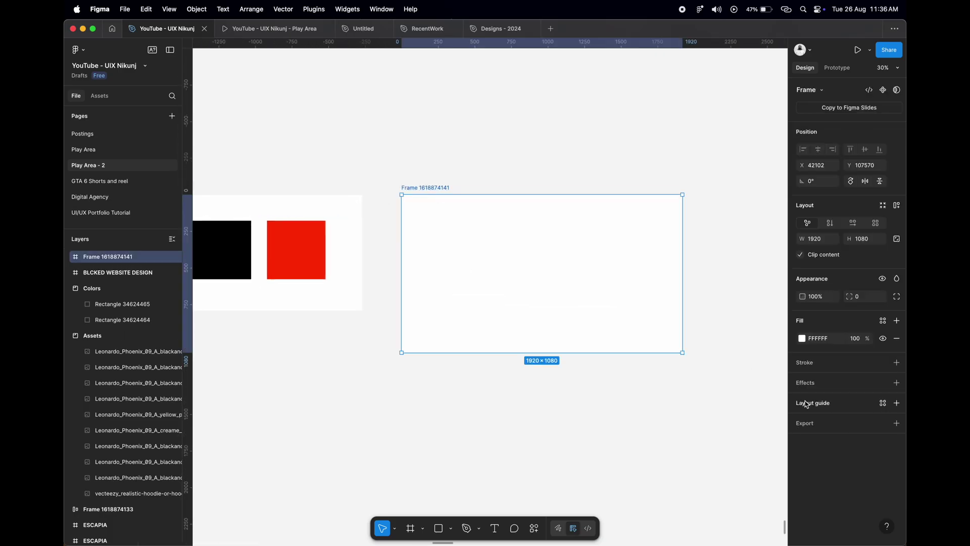
Give the frame a 12-column layout grid with 100 margin and 20 gutter.
left_click(896, 403)
left_click(689, 418)
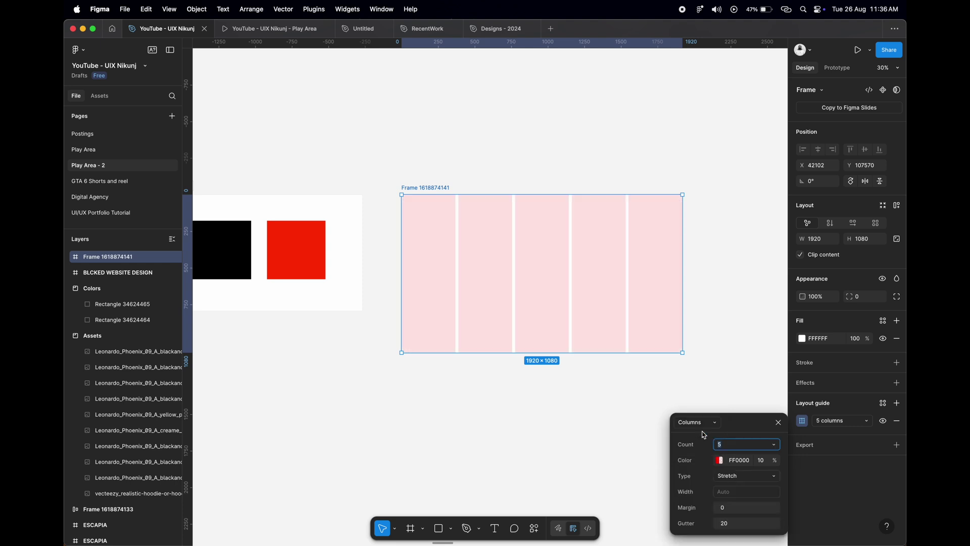
left_click(680, 230)
type("12")
key("Return")
scroll(497, 265, "up", 2)
type("0")
key("Return")
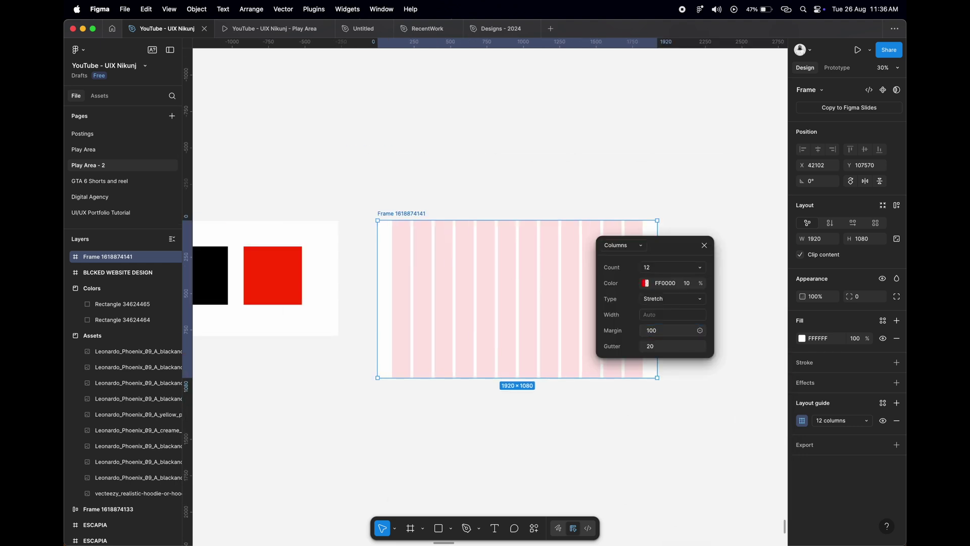
left_click(703, 244)
scroll(537, 236, "up", 3)
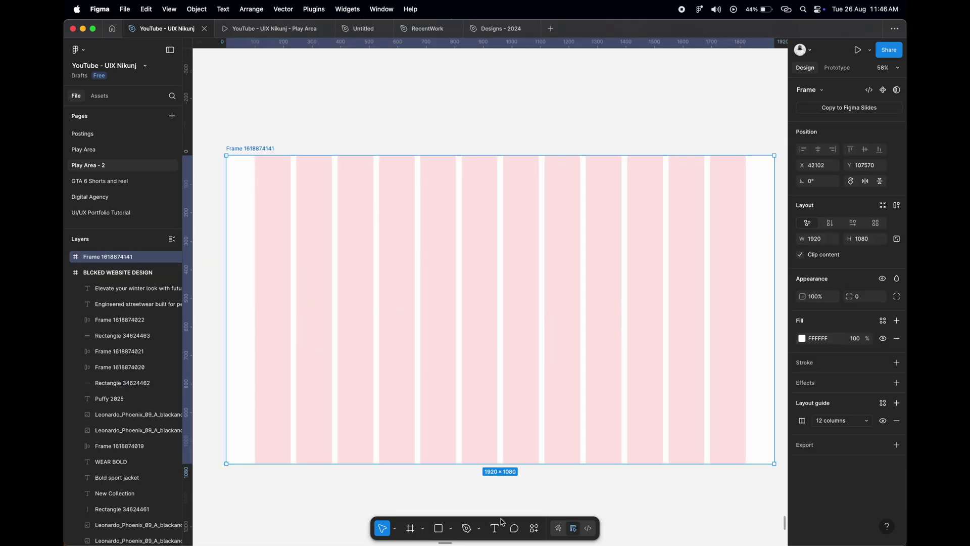
Add a BLCKED text box inside the new frame.
left_click(495, 527)
left_click(369, 263)
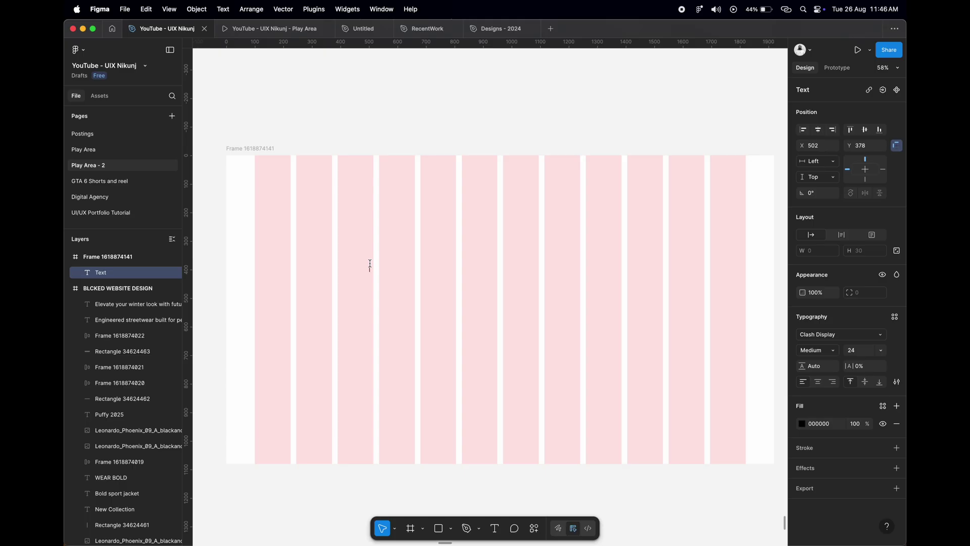
type("BLCKED")
key("Escape")
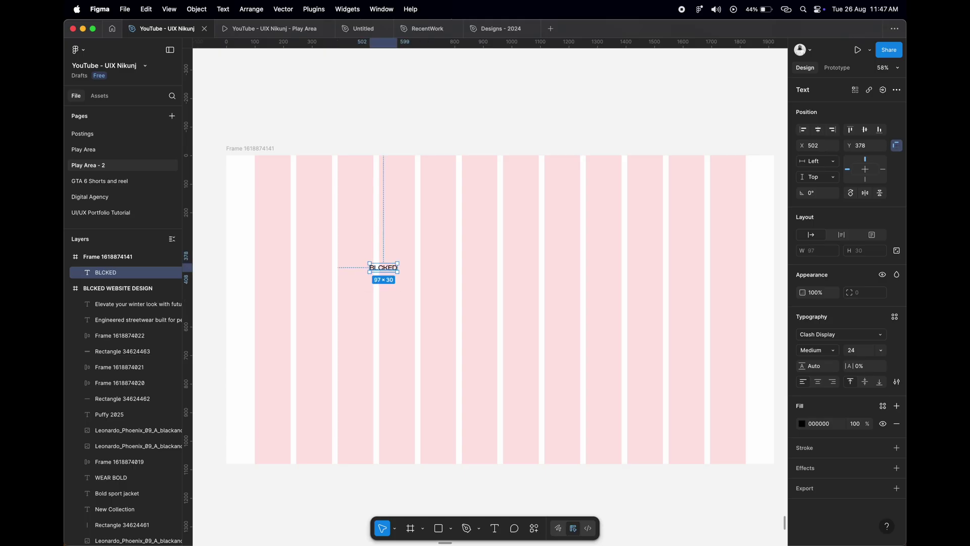
scroll(387, 263, "up", 5)
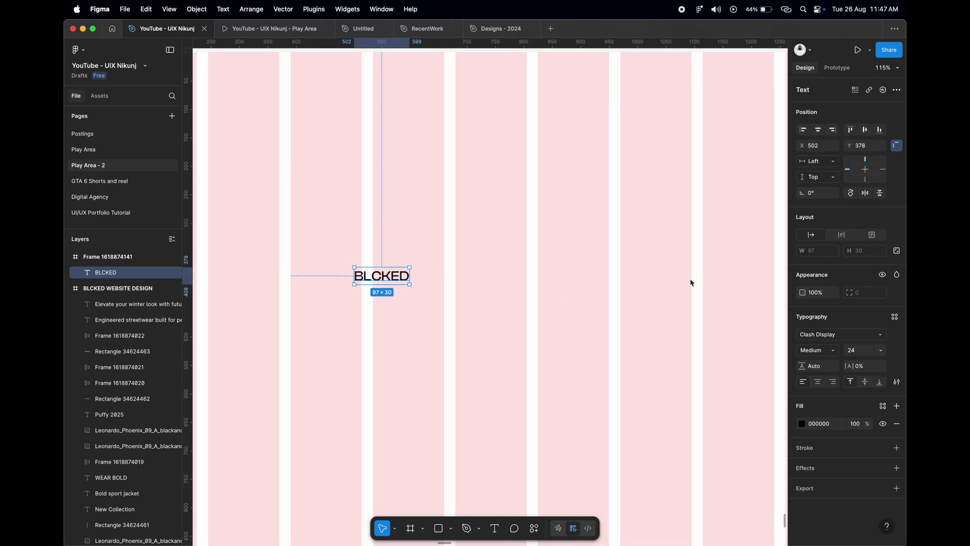
Style the BLCKED logo as Semibold, size 22.
left_click(850, 334)
key("Escape")
left_click(816, 350)
left_click(825, 362)
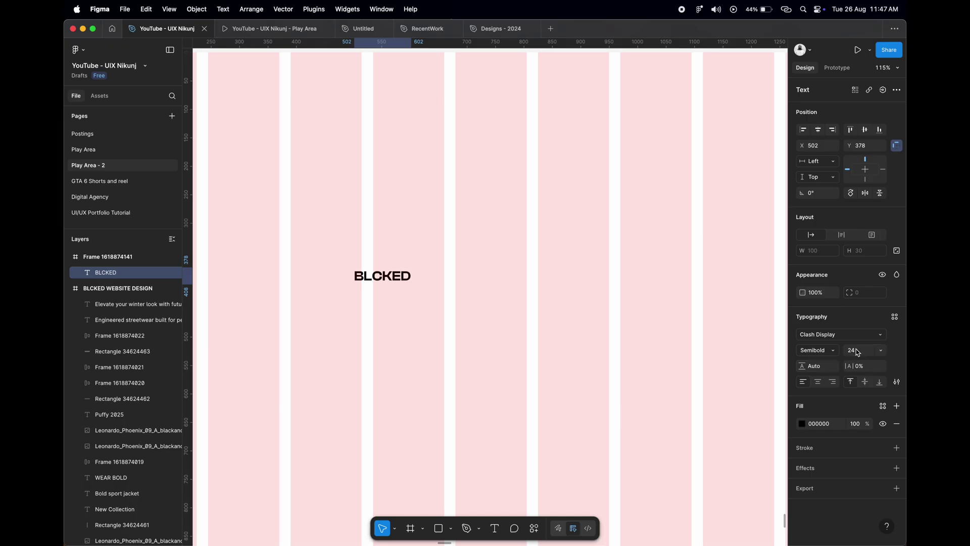
left_click(857, 352)
type("22")
key("Return")
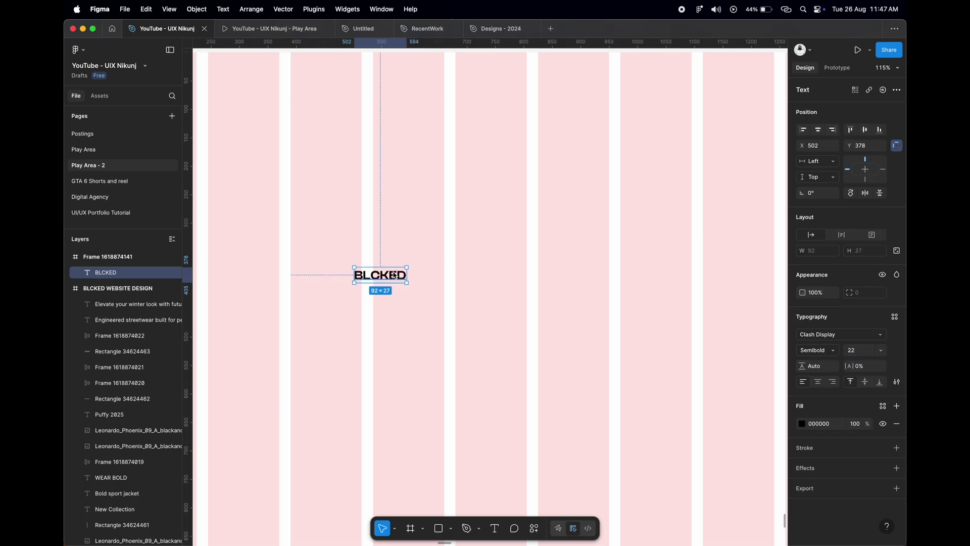
Move BLCKED to the frame's top-left and begin editing its duplicate.
scroll(394, 275, "down", 5)
mouse_move(318, 199)
left_mouse_down()
mouse_move(256, 171)
mouse_move(395, 185)
left_mouse_up()
scroll(264, 172, "up", 5)
scroll(264, 172, "up", 3)
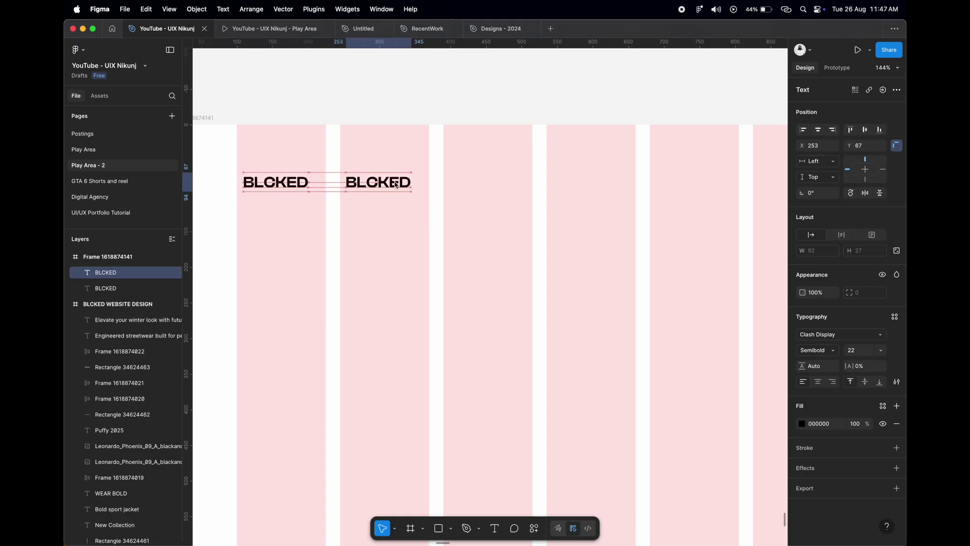
double_click(396, 185)
Retype the copy as Home in Medium weight.
type("Home")
left_click(833, 354)
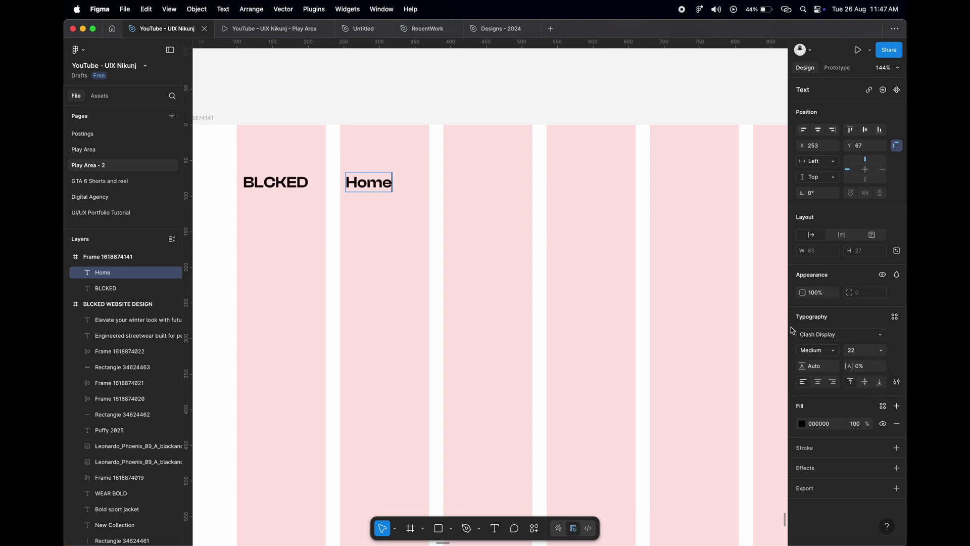
left_click(827, 352)
left_click(861, 353)
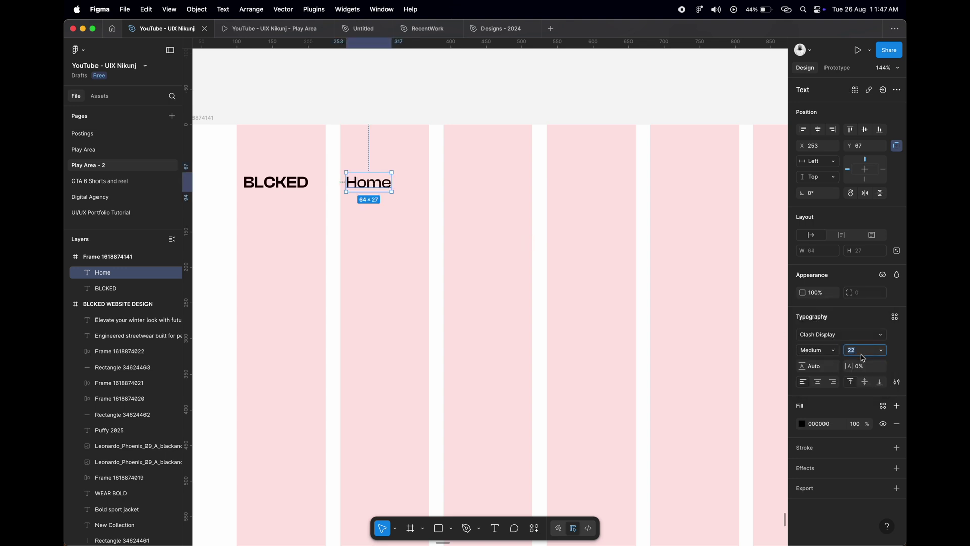
type("20")
left_click(422, 197)
Colour the Home link with the red swatch colour.
scroll(422, 197, "down", 5)
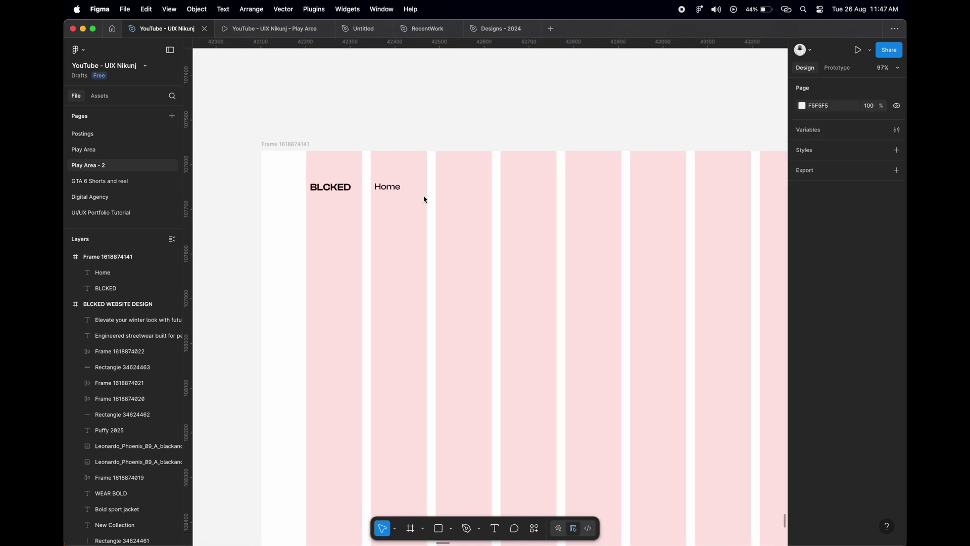
scroll(461, 183, "left", 5)
left_click(581, 190)
key("i")
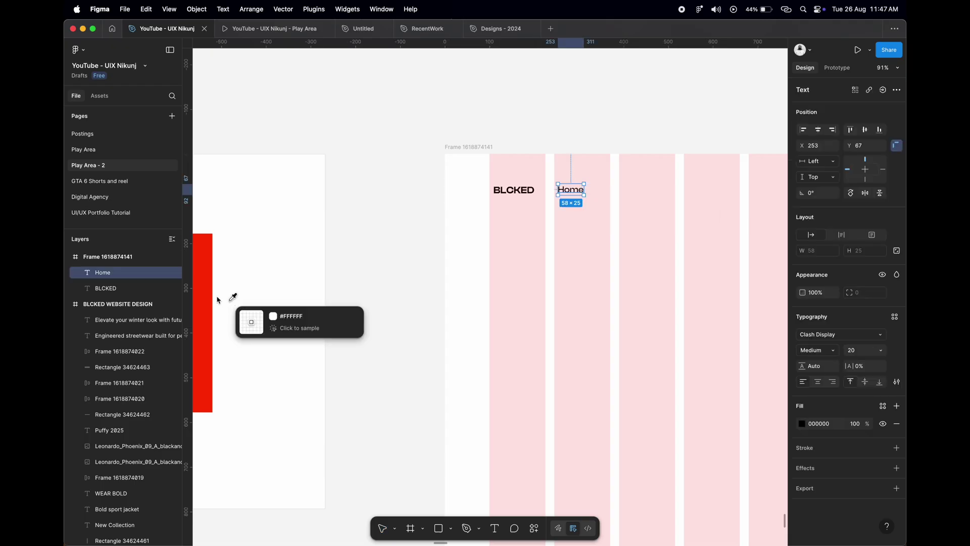
left_click(201, 283)
key("Escape")
Add a black (000000) Men’s wear link one column right of Home.
scroll(556, 242, "right", 3)
left_click(425, 192)
scroll(425, 193, "up", 5)
key("super+d")
left_click_drag(413, 192, 487, 194)
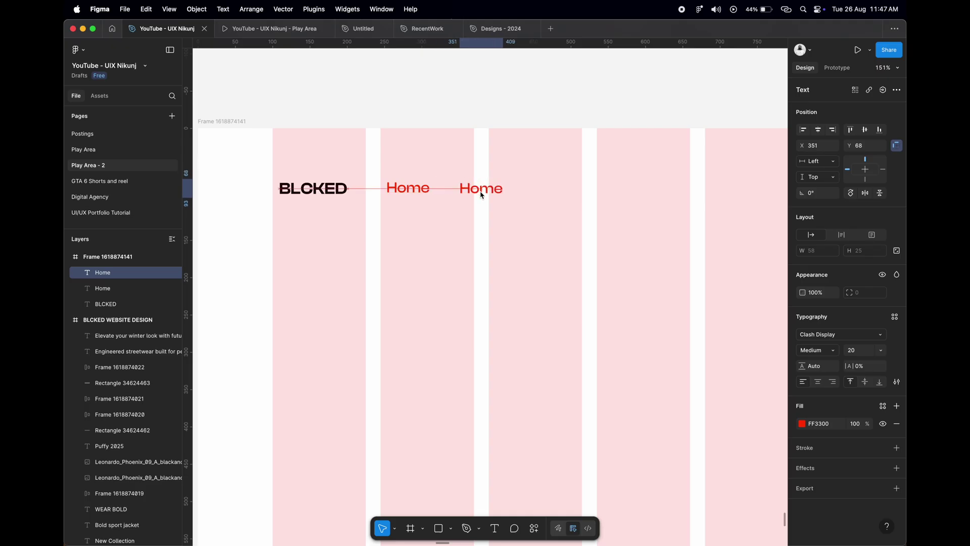
left_click(823, 428)
type("000000")
key("Return")
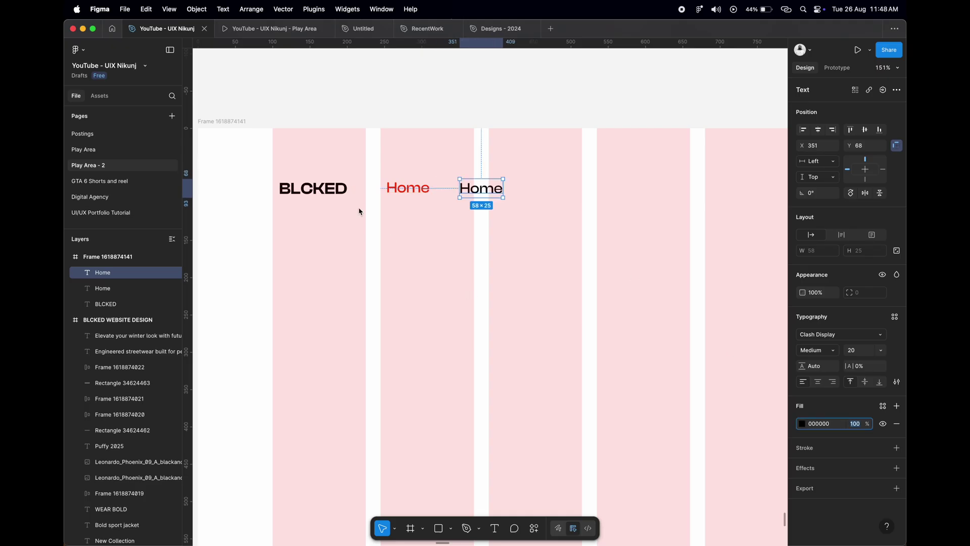
left_click(408, 187)
left_click(477, 190)
double_click(475, 190)
type("Men’s wear")
key("Escape")
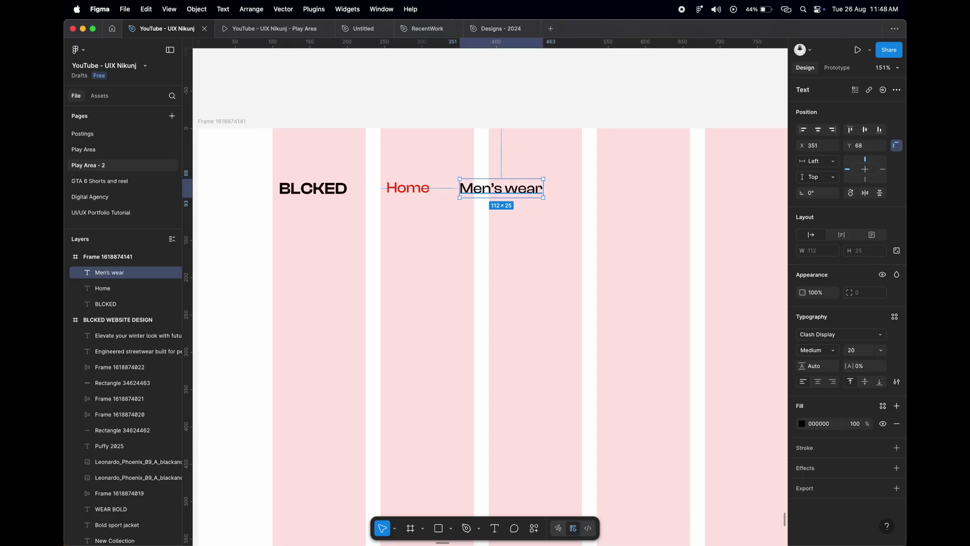
Add a Women's wear link one column right of Men's wear.
left_click_drag(527, 190, 632, 189)
scroll(632, 190, "right", 2)
key("Return")
type("Women")
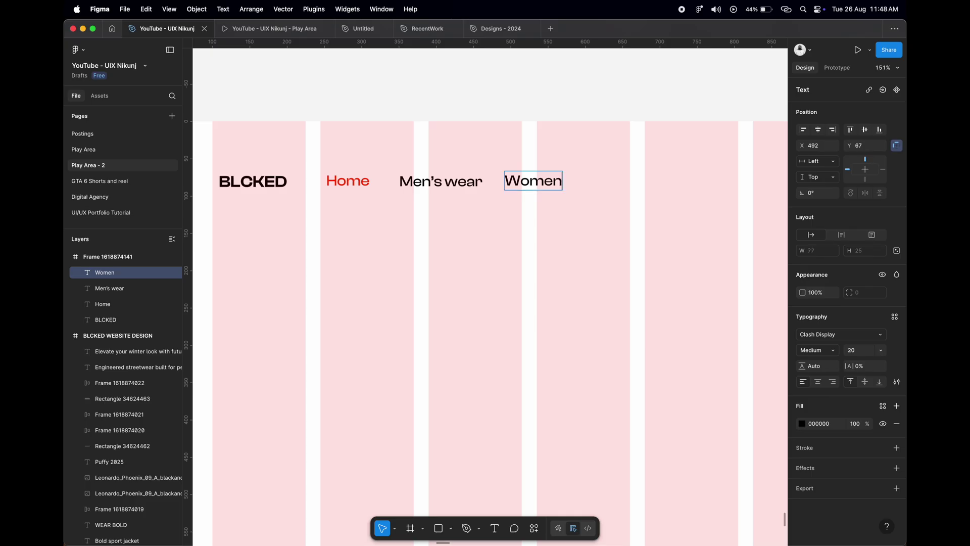
type("'s wear")
key("Escape")
Add a New Arrivals link one column right of Women's wear.
key("super+d")
scroll(544, 179, "down", 2)
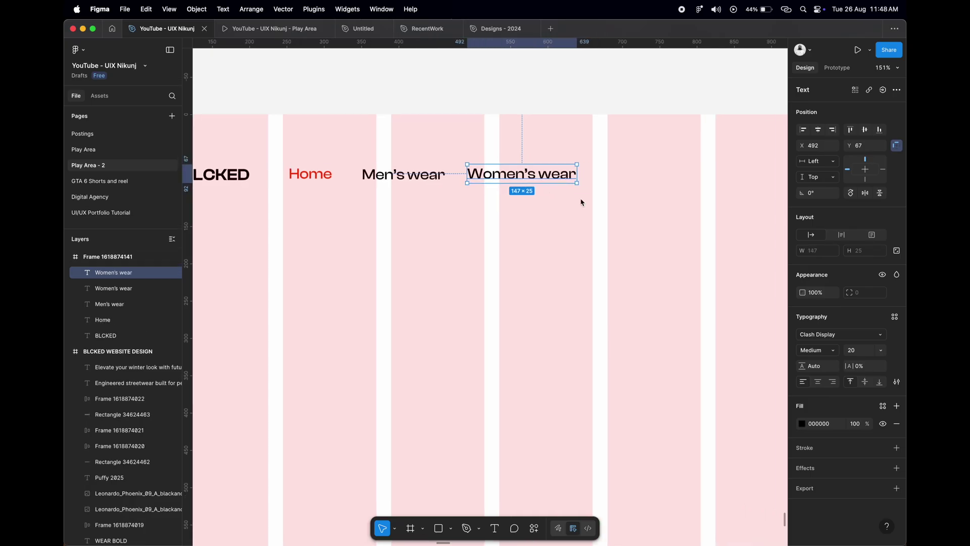
left_click_drag(544, 178, 655, 177)
key("Return")
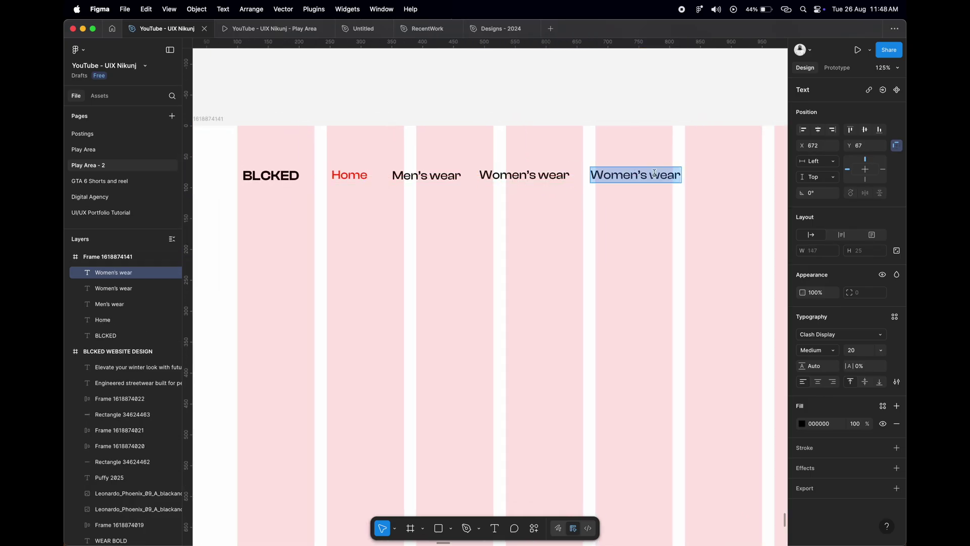
type("New")
key("BackSpace")
type("vals")
key("Escape")
Add a Contact link after New Arrivals and start selecting the nav links.
key("super+d")
scroll(588, 174, "right", 3)
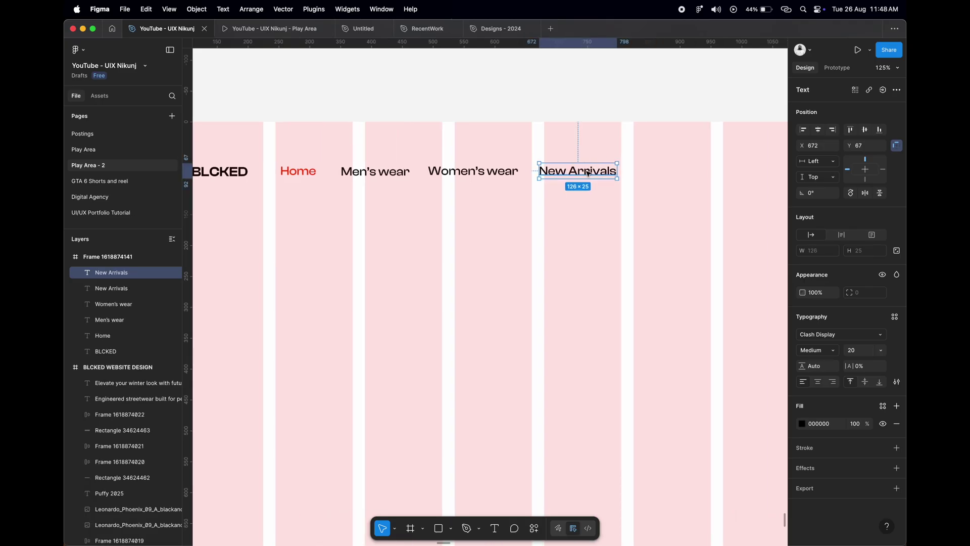
left_click_drag(587, 173, 690, 171)
key("Return")
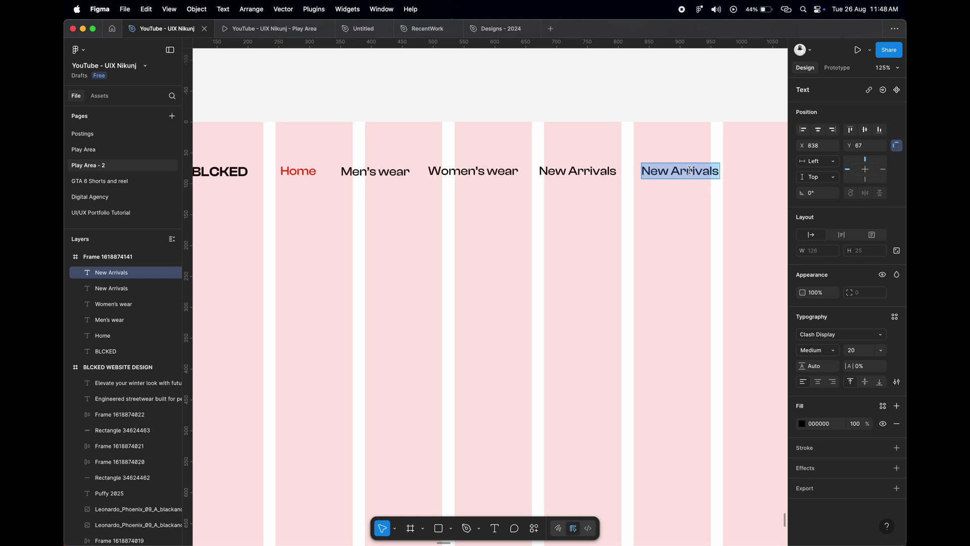
type("Contact")
key("Escape")
scroll(641, 175, "down", 3, "ctrl")
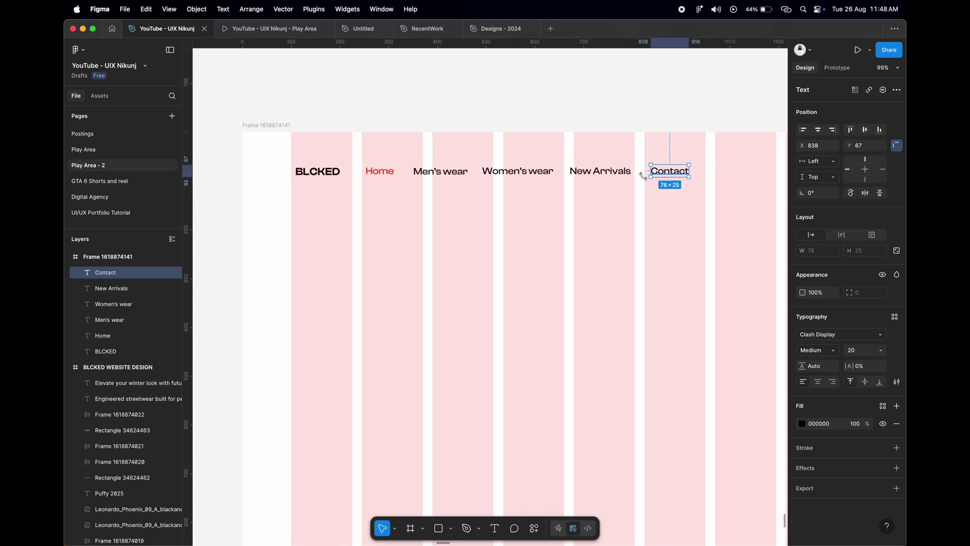
left_click(616, 174, "shift")
left_click(518, 172, "shift")
Put the five nav links in an auto layout row with 77 spacing.
left_click(441, 172, "shift")
left_click(379, 172, "shift")
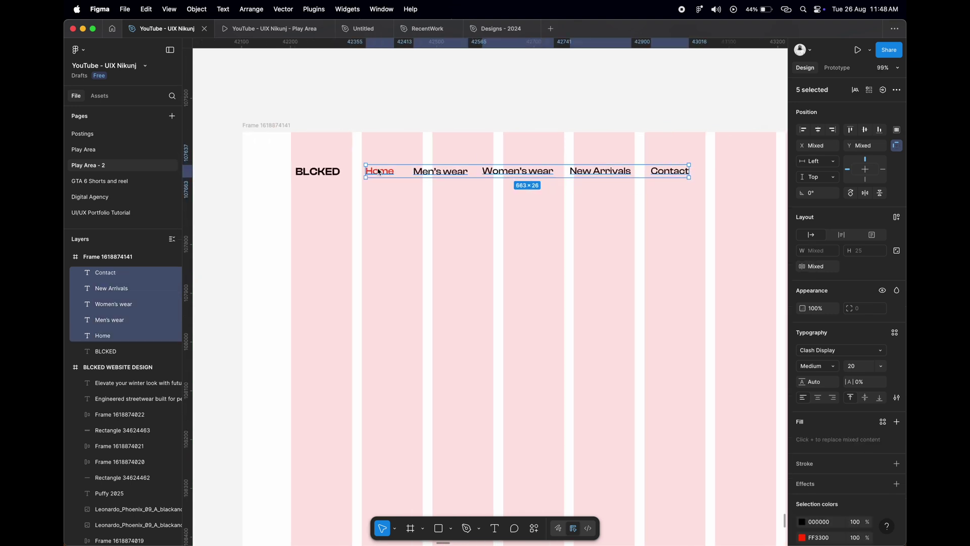
left_click(897, 217)
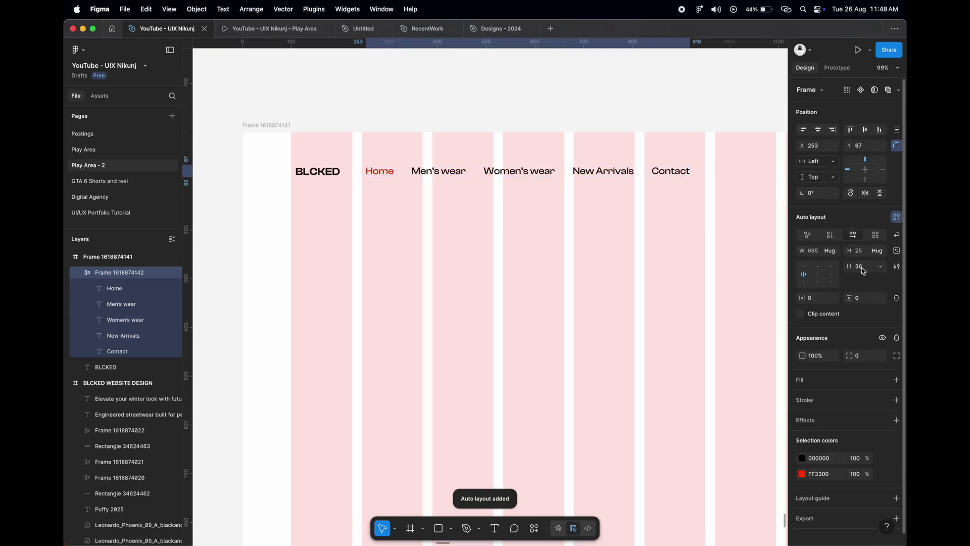
type("77")
key("Return")
scroll(575, 237, "down", 5, "ctrl")
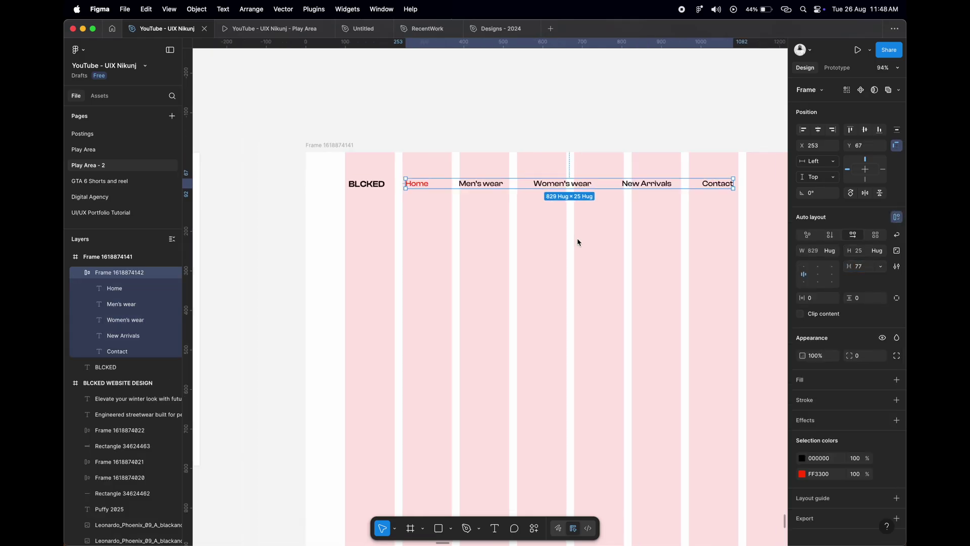
Duplicate the BLCKED logo past Contact and retype it as SHOP NOW.
left_click(626, 172)
left_click(285, 170)
key("super+d")
left_click_drag(284, 171, 698, 172)
scroll(657, 174, "up", 3, "ctrl")
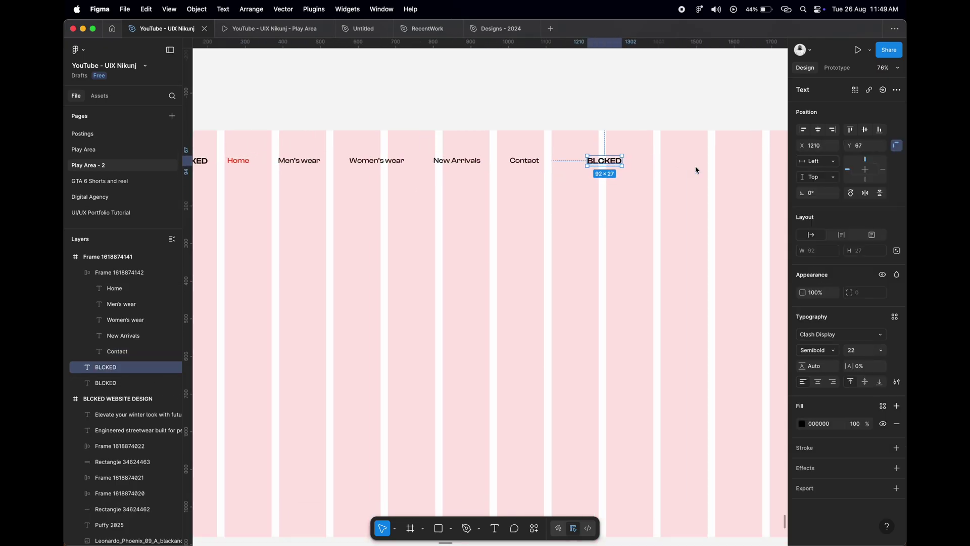
scroll(631, 177, "up", 3, "ctrl")
scroll(631, 177, "up", 2)
double_click(581, 186)
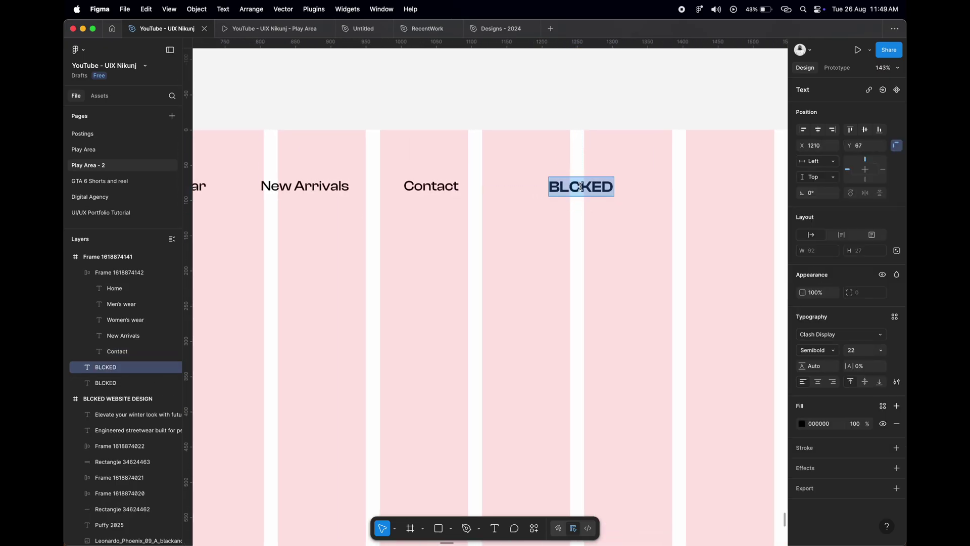
type("SHOP NOW")
key("Escape")
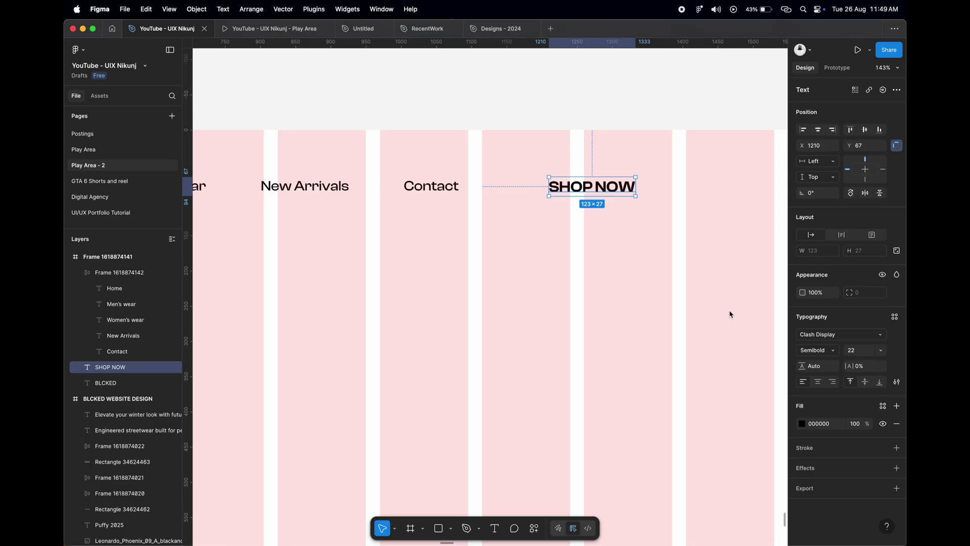
left_click(650, 237)
Import an outlined right-arrow icon from Iconify and place it before SHOP NOW.
right_click(565, 228)
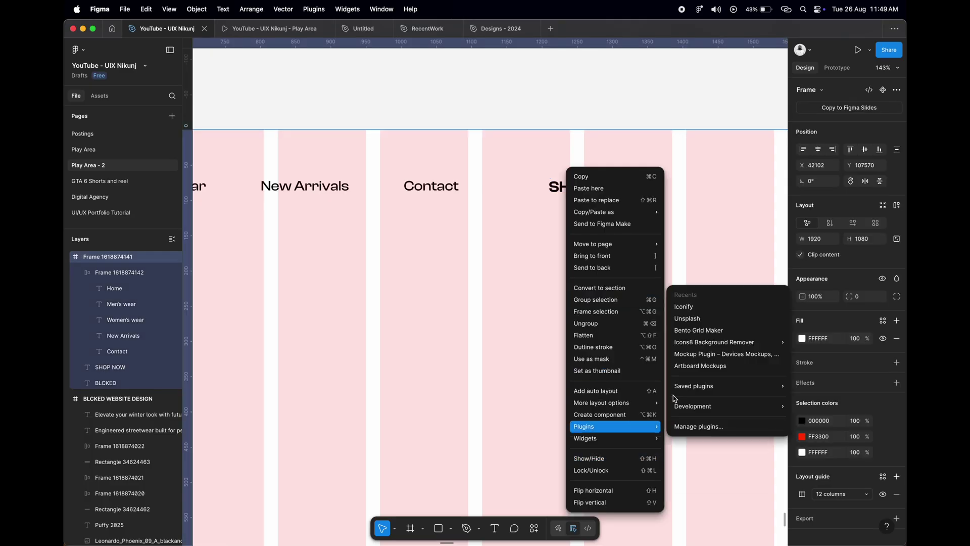
left_click(692, 307)
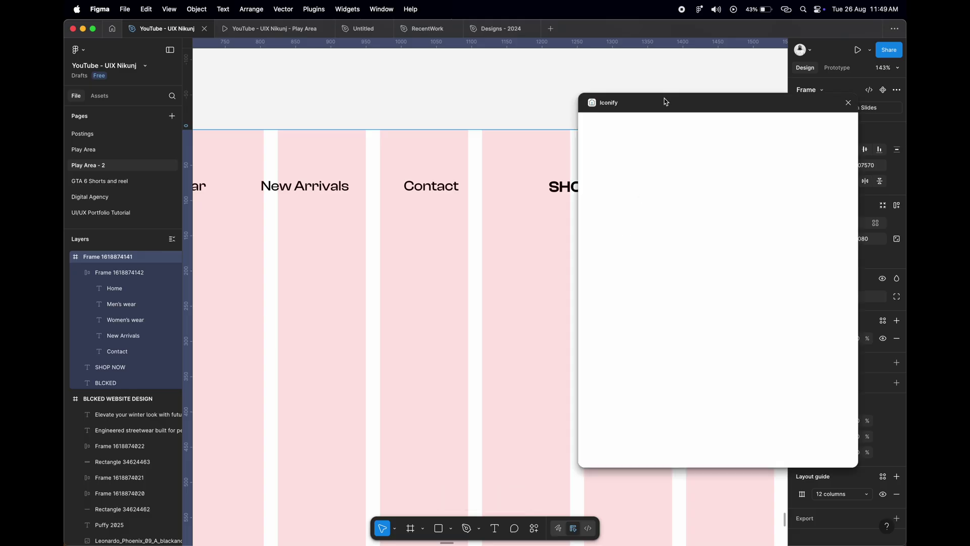
left_click_drag(666, 102, 446, 218)
left_click(396, 266)
type("right arrow")
key("Return")
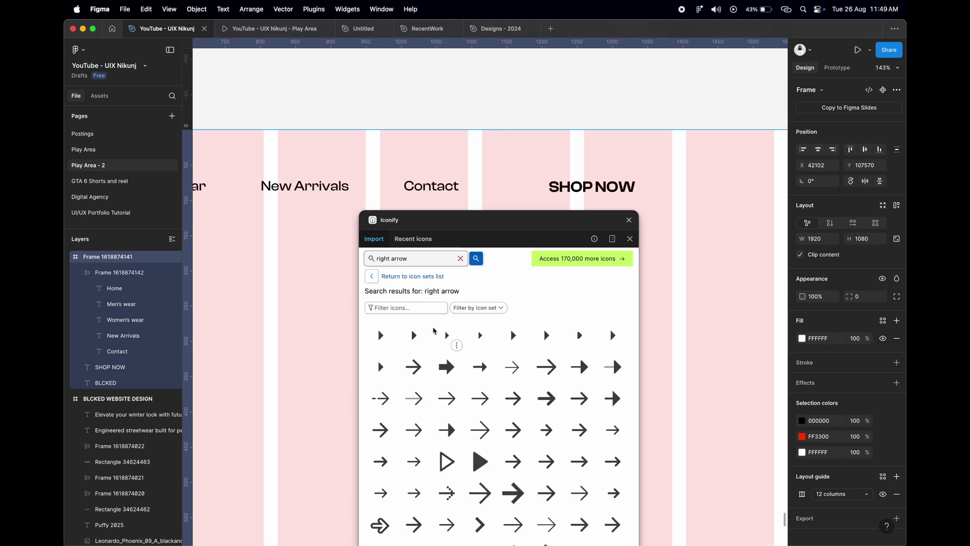
scroll(470, 399, "down", 1)
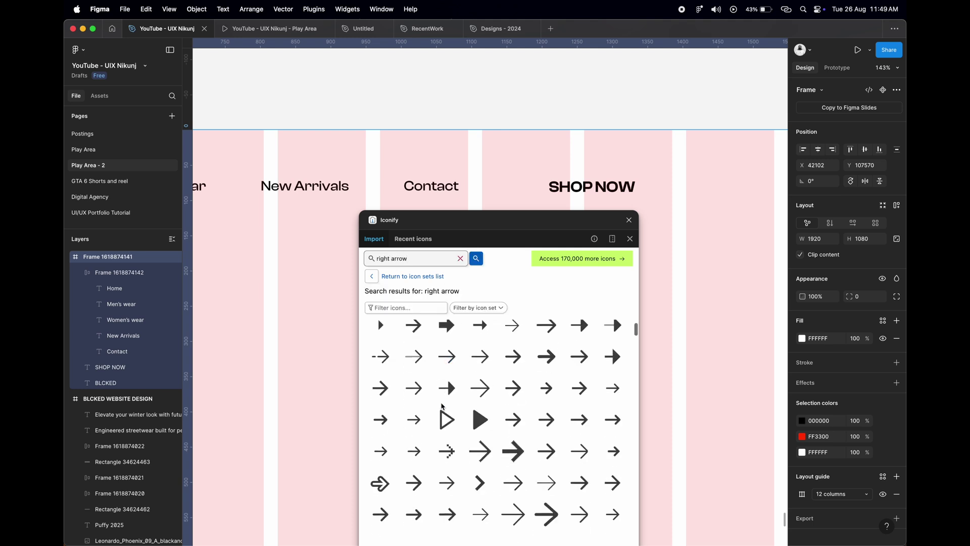
mouse_move(480, 356)
left_mouse_down()
mouse_move(669, 216)
mouse_move(534, 186)
left_mouse_up()
left_click(630, 220)
left_click(579, 187, "shift")
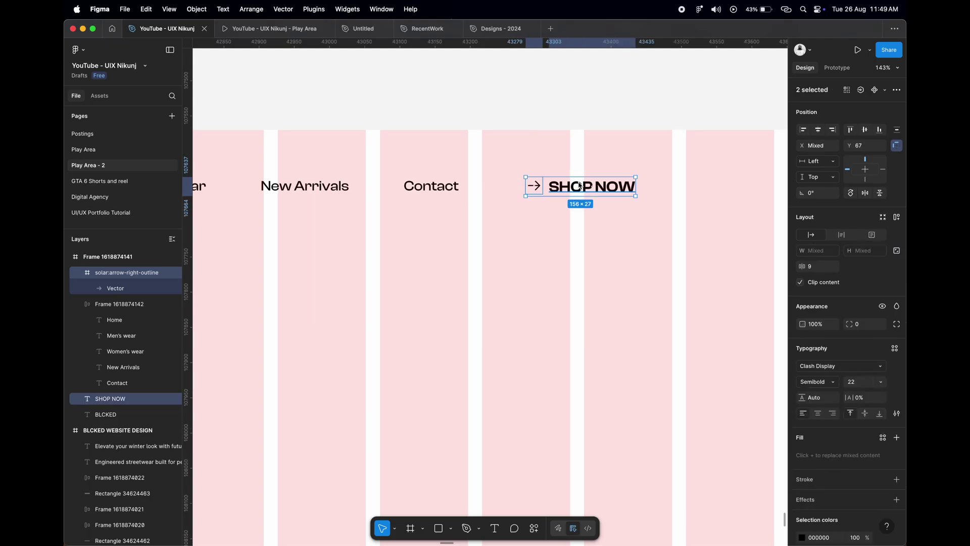
Wrap arrow and SHOP NOW in centred auto layout with 1px stroke and 18/12 padding.
left_click(896, 217)
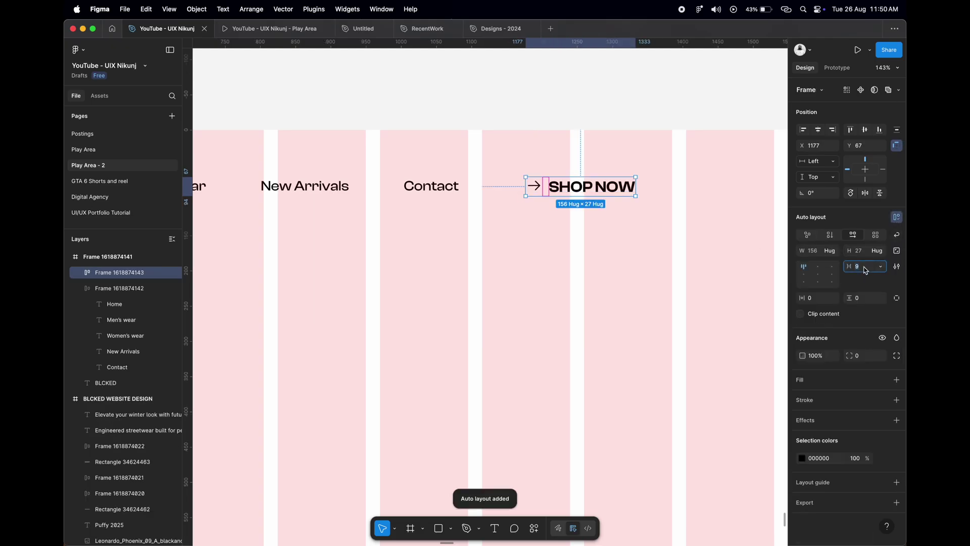
left_click(818, 274)
left_click(624, 111)
left_click(624, 176)
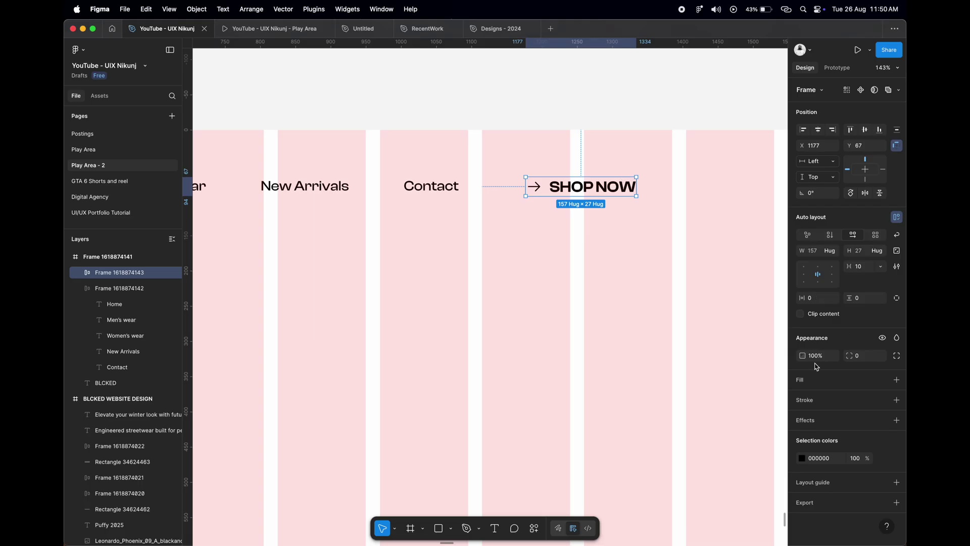
left_click(896, 400)
left_click(802, 417)
scroll(695, 101, "up", 5)
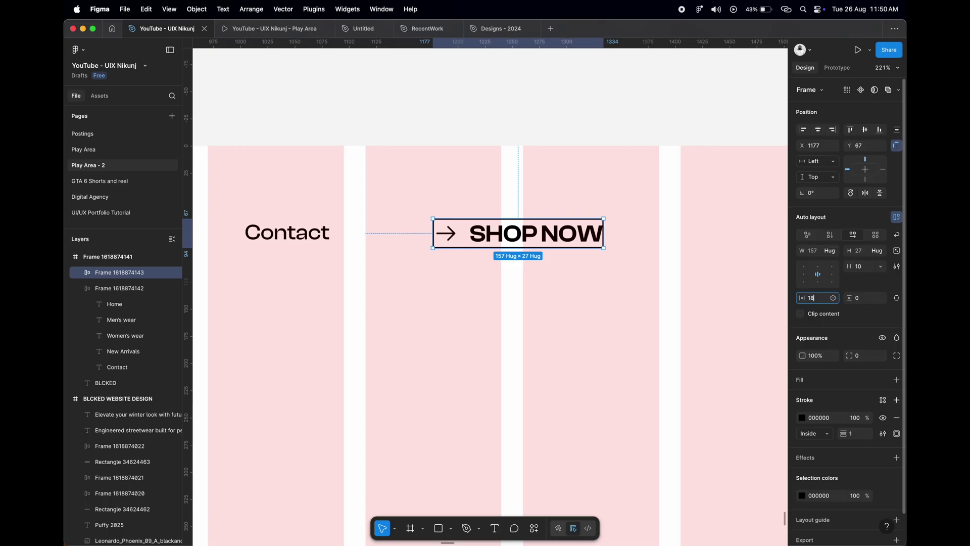
key("Tab")
key("Return")
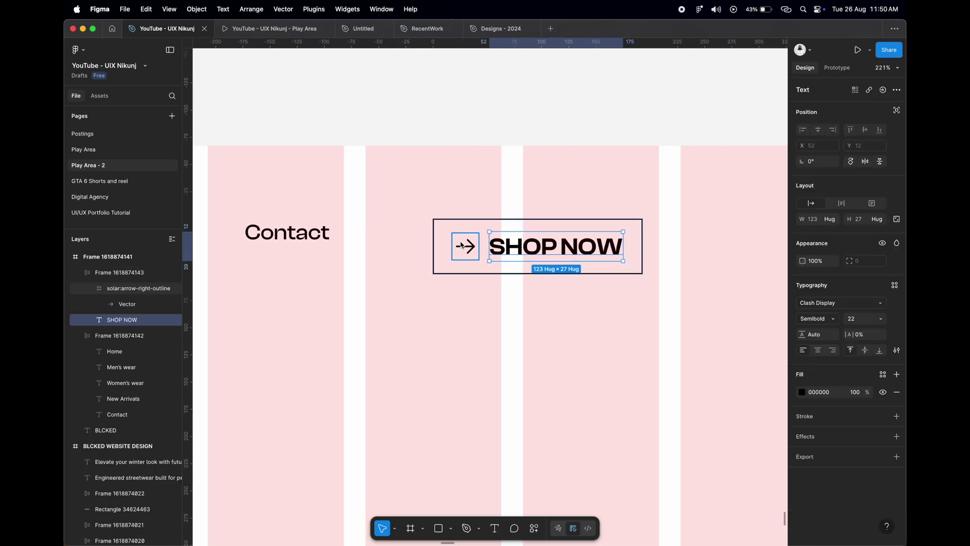
Colour the arrow icon red FF3300 using the eyedropper.
left_click(465, 246)
left_click(802, 400)
left_click(682, 436)
scroll(494, 363, "down", 5)
scroll(493, 364, "left", 5)
scroll(493, 363, "left", 5)
scroll(493, 364, "left", 5)
left_click(311, 350)
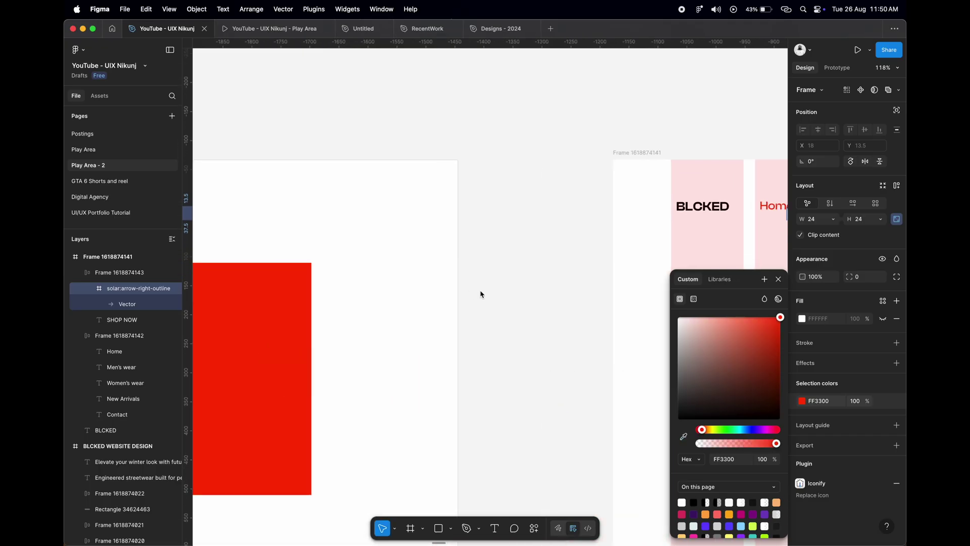
scroll(480, 292, "right", 5)
key("Escape")
scroll(670, 234, "up", 3)
left_click(680, 223)
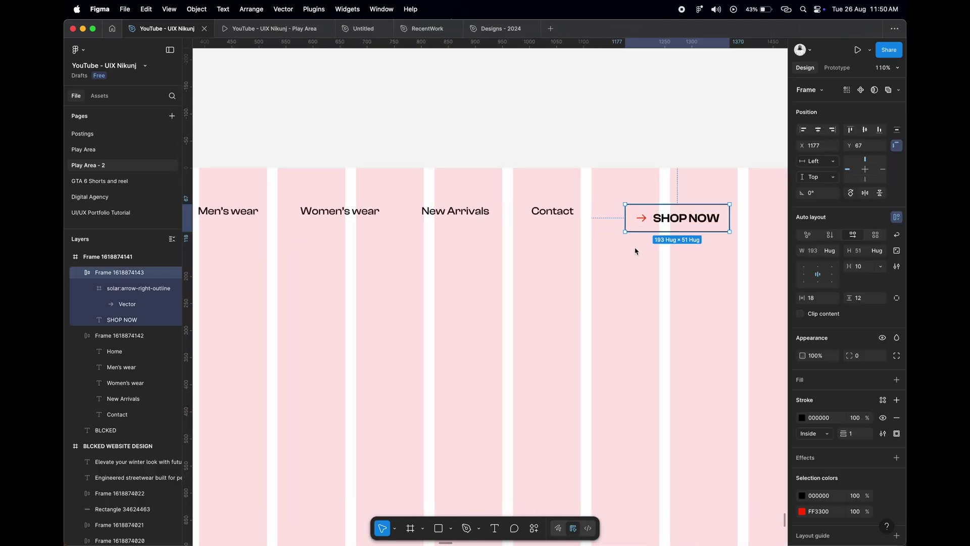
Wrap the BLCKED logo, nav links and SHOP NOW button in one auto-layout frame.
scroll(635, 251, "down", 2)
scroll(634, 251, "down", 3)
left_click(536, 230, "shift")
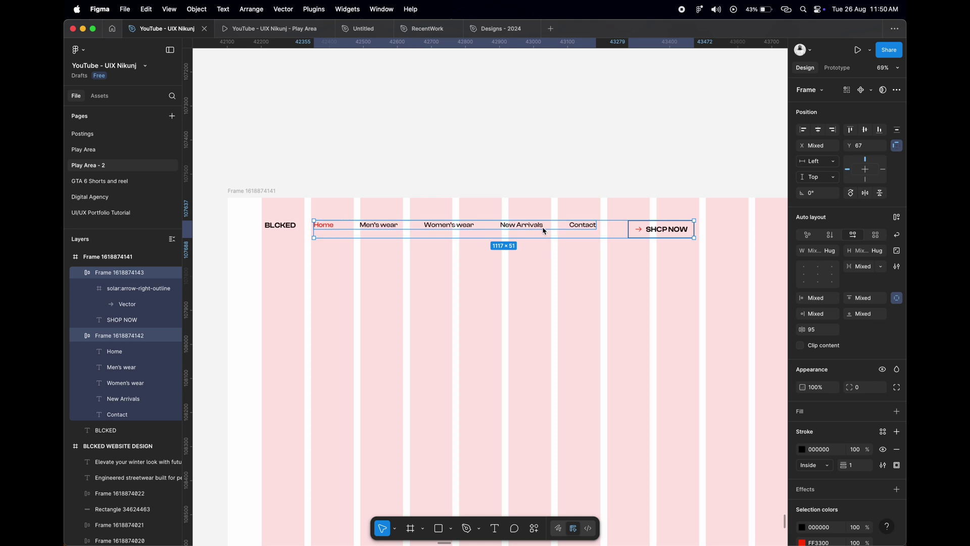
left_click(283, 223, "shift")
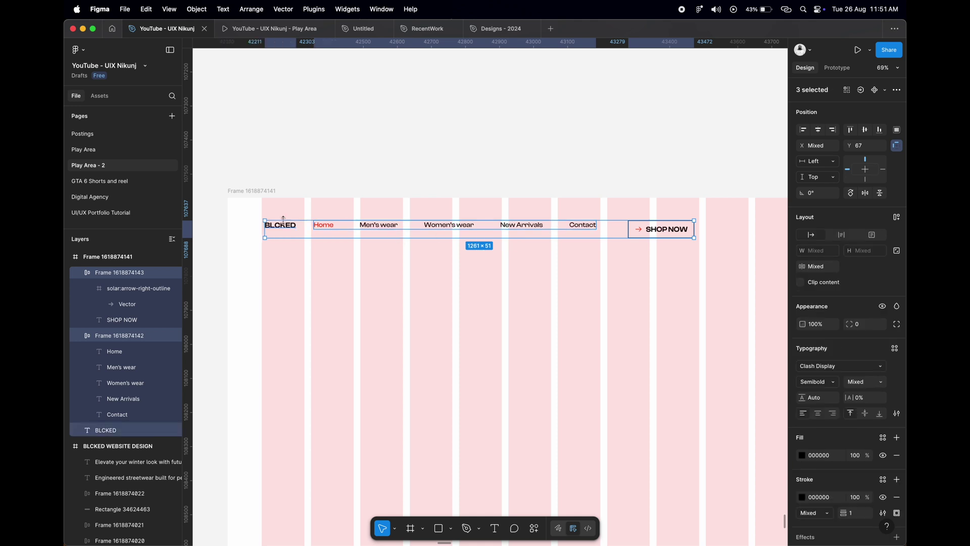
left_click(897, 216)
Centre the navbar items with Auto spacing across 1720 width and Hug contents height.
left_click(819, 273)
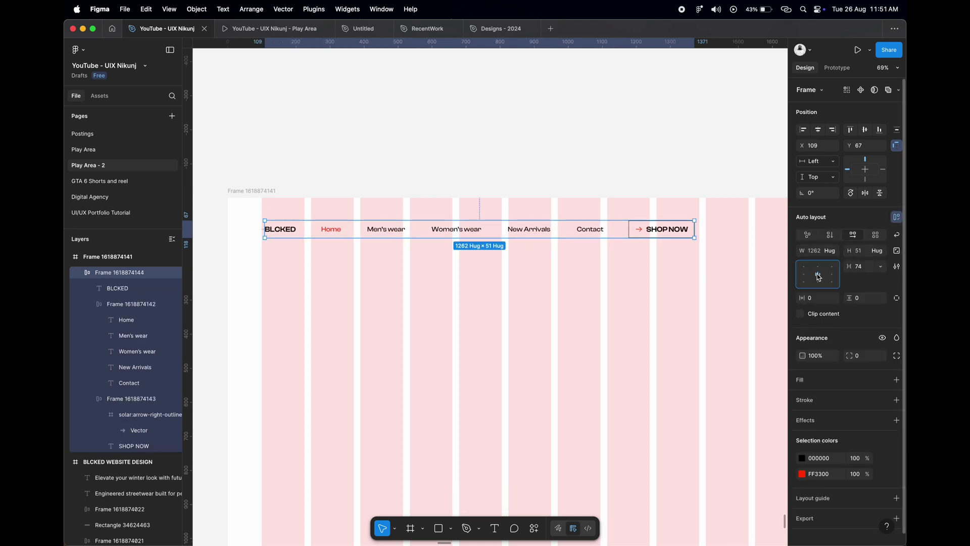
key("Return")
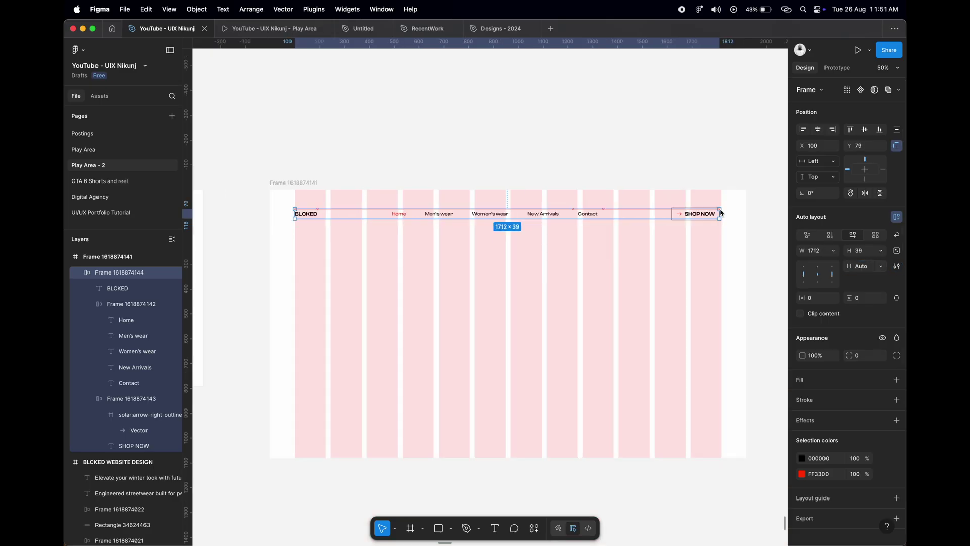
left_click(880, 251)
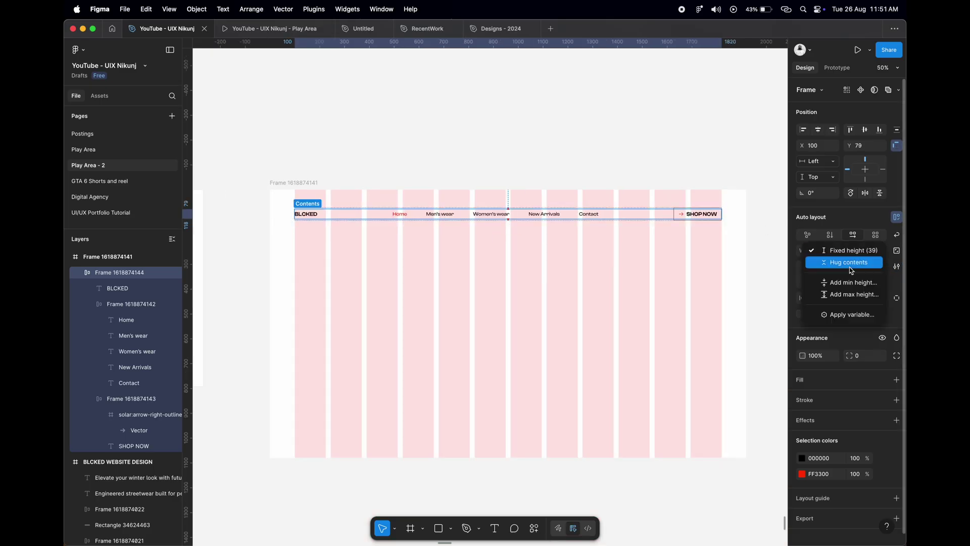
left_click(848, 275)
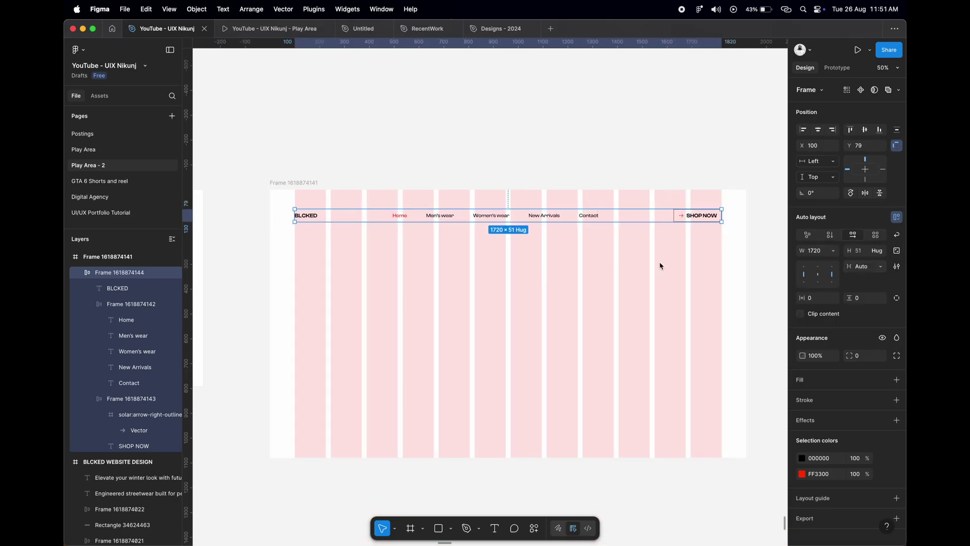
left_click(865, 145)
type("37")
left_click(573, 169)
scroll(517, 253, "up", 3)
scroll(517, 253, "down", 2)
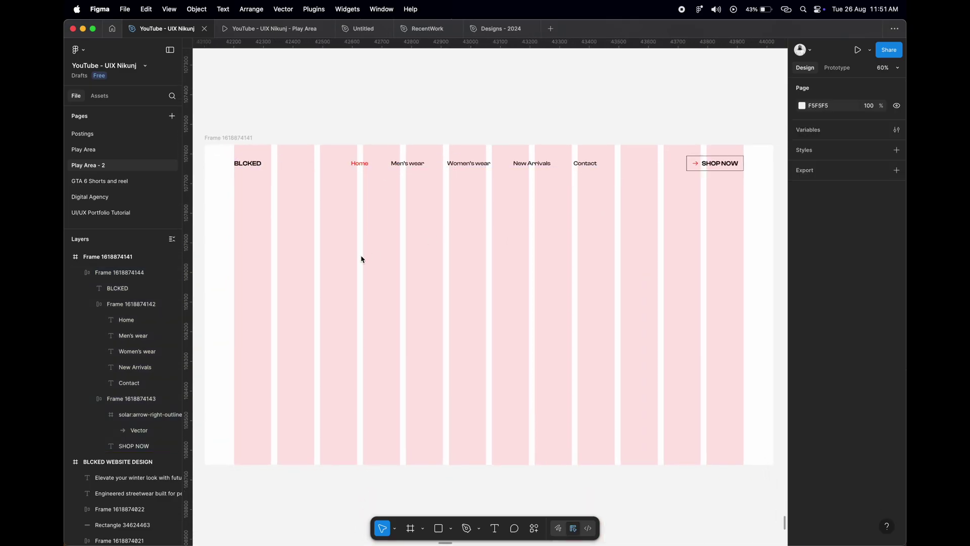
key("t")
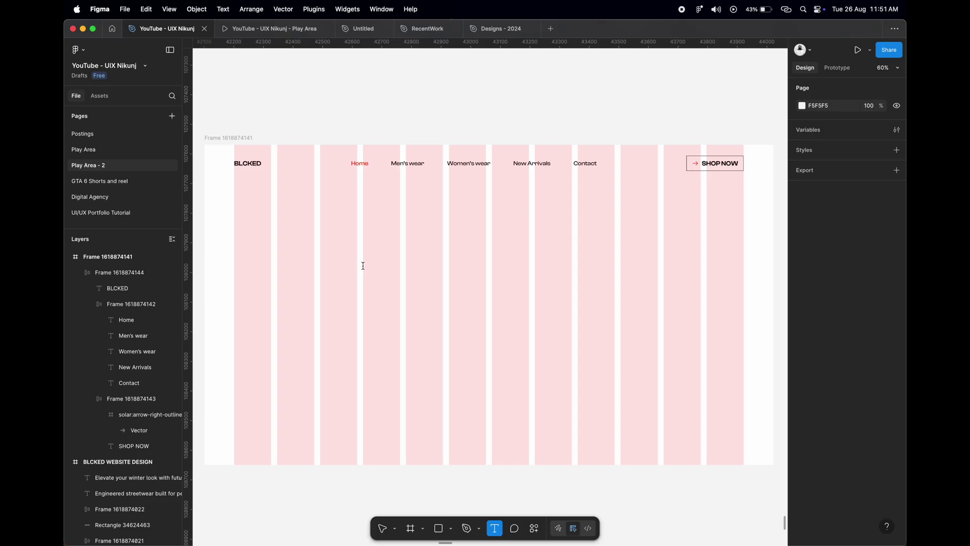
Add a 'WEAR BOLD' text set in Bold at font size 177.
left_click(363, 266)
scroll(410, 263, "up", 3)
type("WEAR")
type("D")
key("Escape")
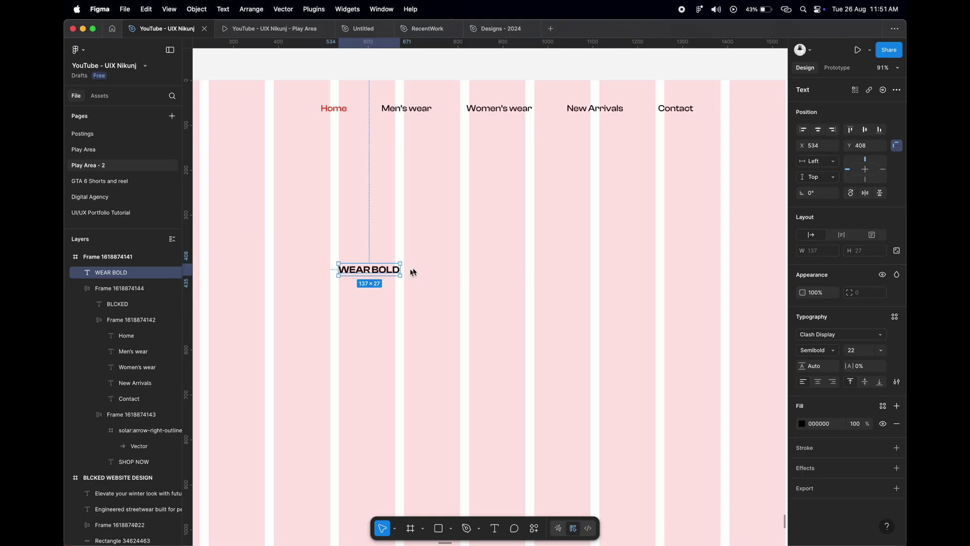
left_click(819, 351)
left_click(824, 369)
left_click(855, 353)
type("177")
key("Return")
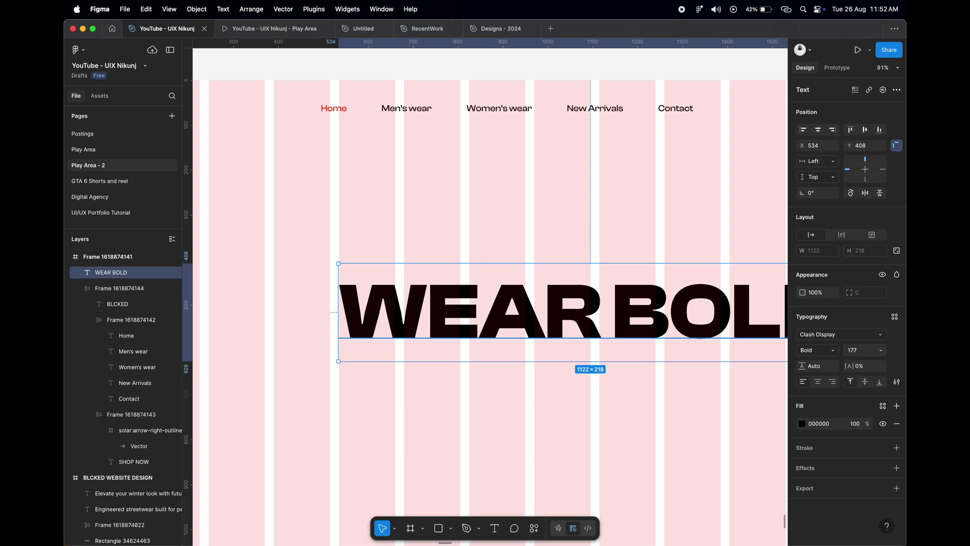
Place the WEAR BOLD headline just under the navbar at X 100.
scroll(679, 336, "down", 5)
scroll(556, 293, "up", 2)
left_click_drag(577, 295, 454, 225)
scroll(454, 224, "left", 2)
scroll(454, 224, "down", 1)
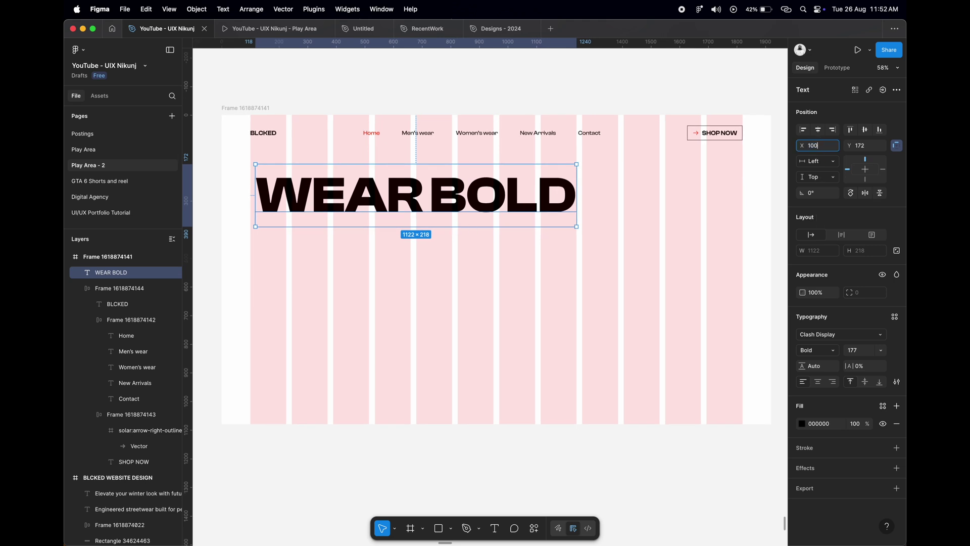
key("Return")
left_click(533, 236)
left_click(450, 528)
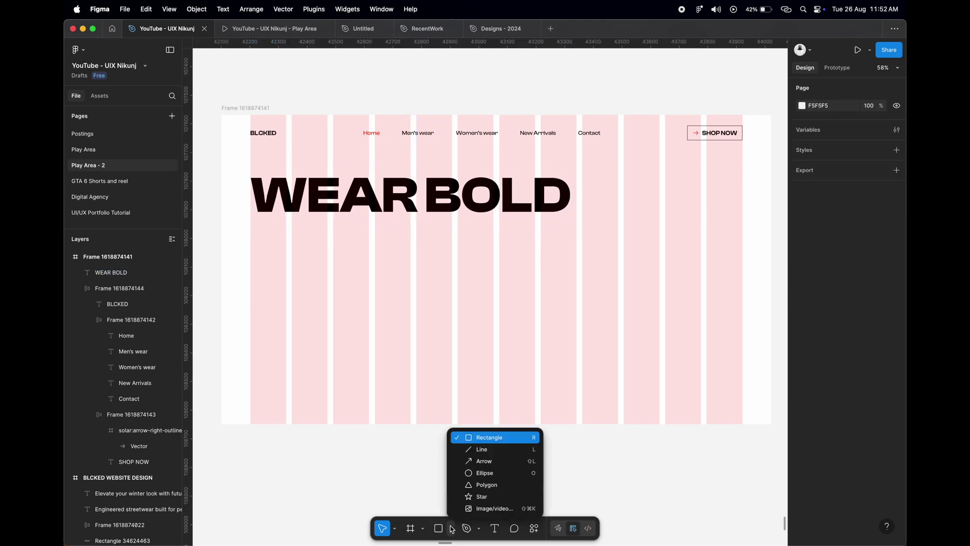
Draw a line right of WEAR BOLD, 560 wide with 0° rotation.
left_click(490, 449)
left_click_drag(587, 195, 732, 191)
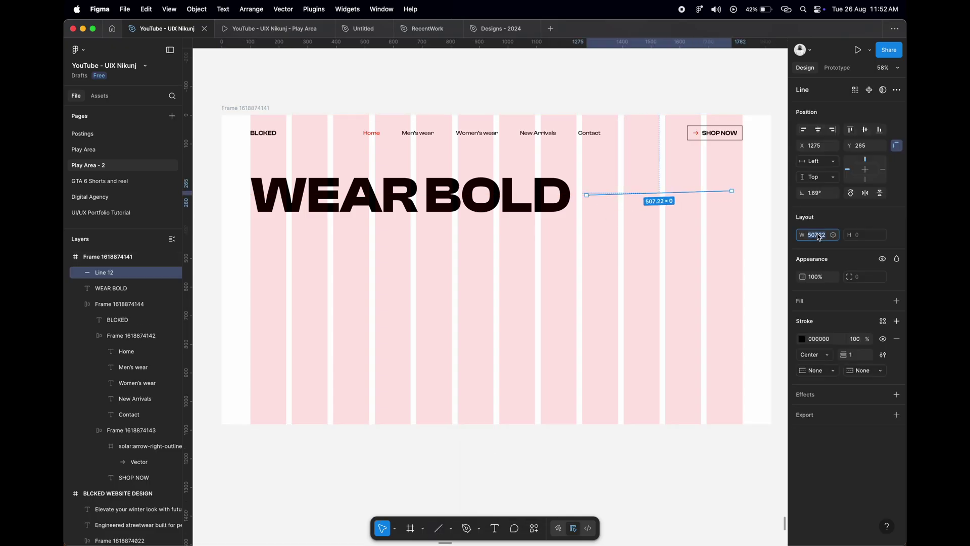
type("56")
key("Return")
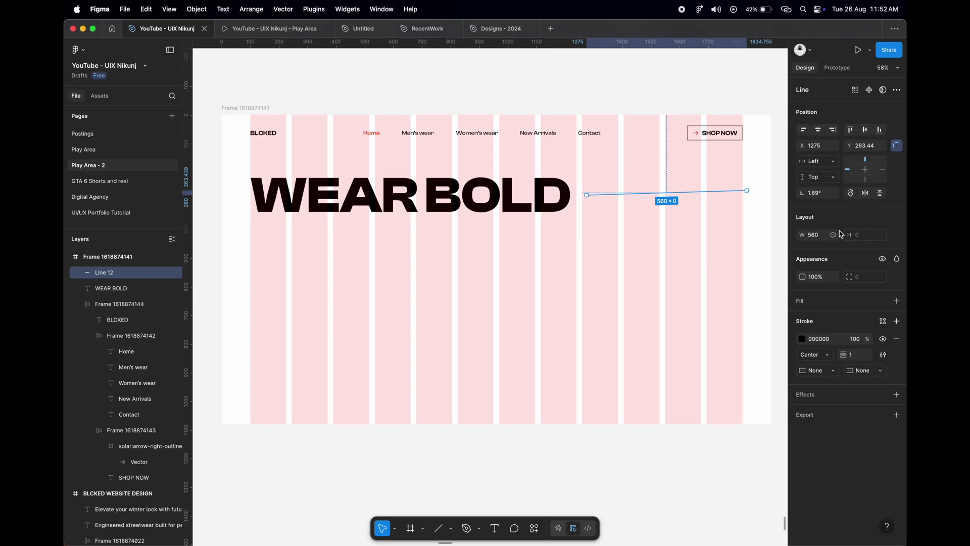
type("0")
key("Return")
left_click(692, 206)
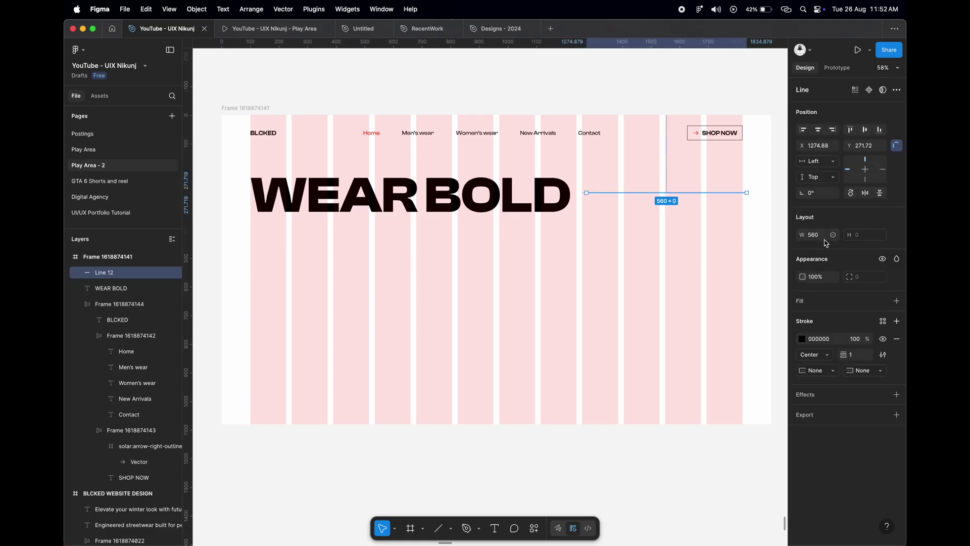
Move the line down closer to the headline and check its spacing.
scroll(746, 198, "up", 2)
scroll(746, 198, "up", 8)
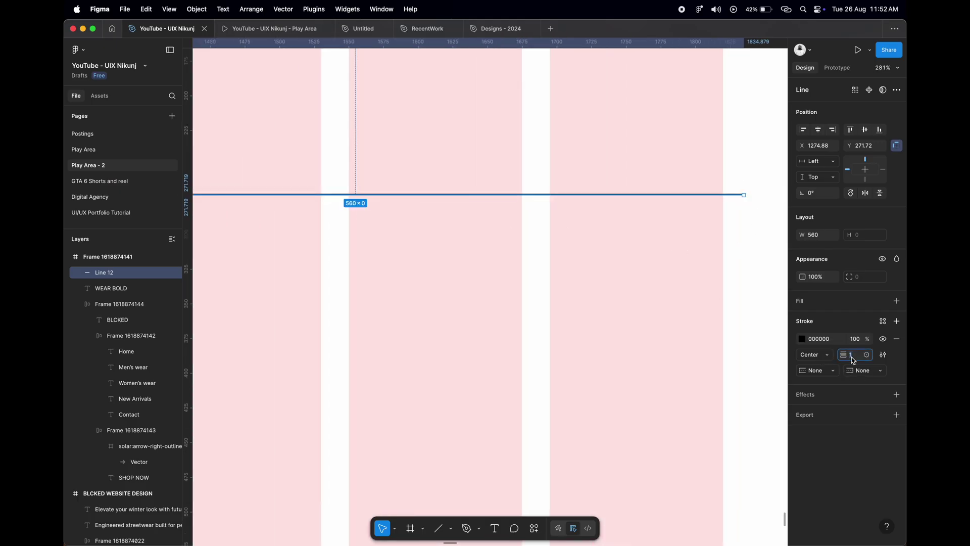
left_click(548, 270)
scroll(548, 270, "down", 4)
scroll(548, 271, "down", 2)
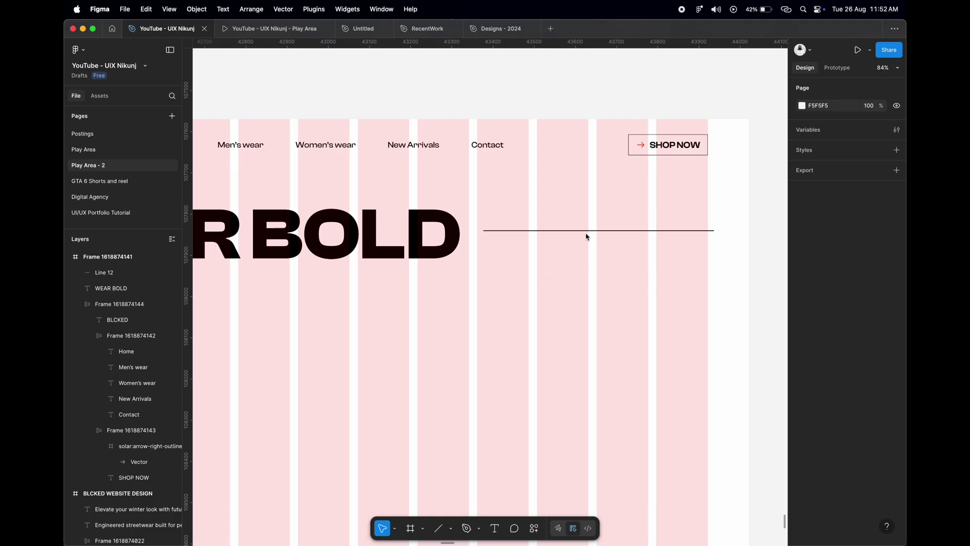
left_click(587, 233)
left_click_drag(597, 233, 590, 244)
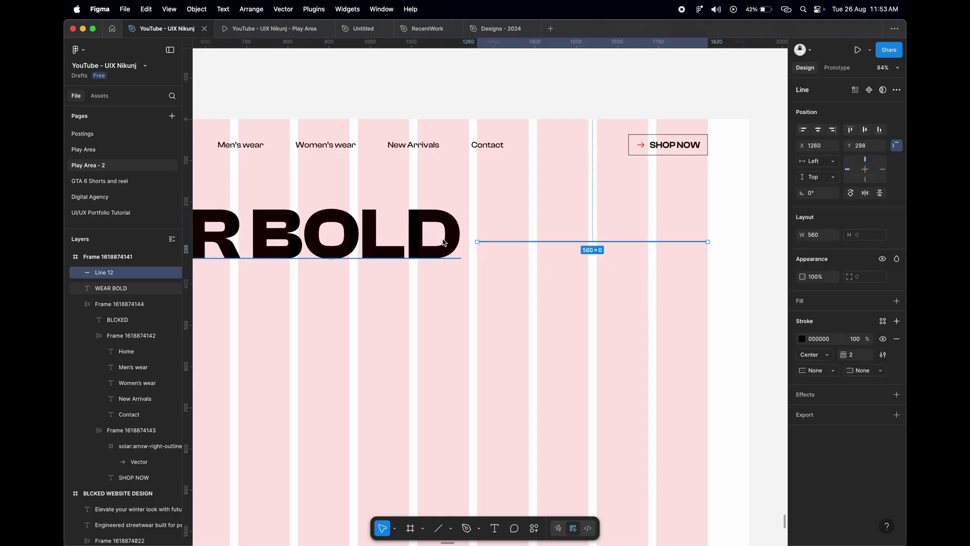
key("alt")
scroll(445, 239, "down", 5)
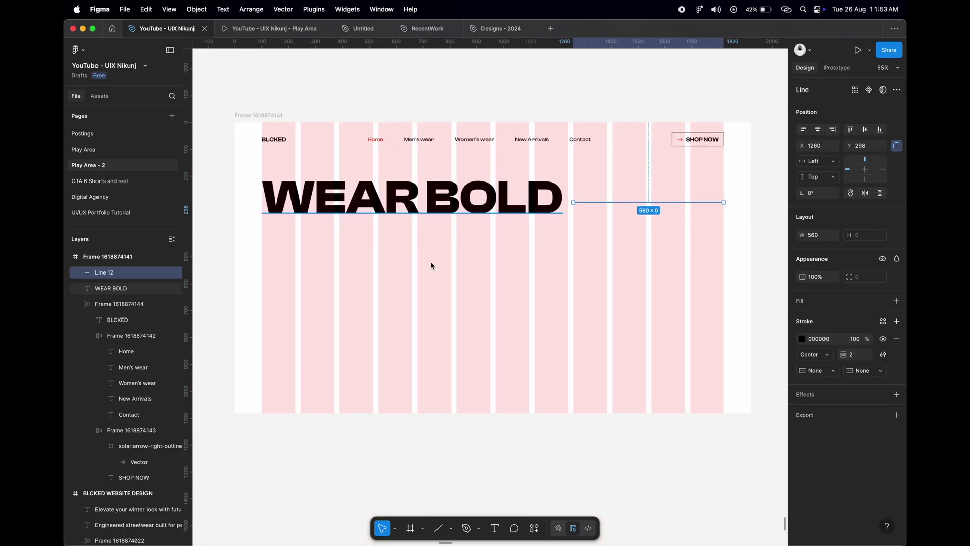
Vertically centre the line on the WEAR BOLD headline.
left_click(520, 235)
left_click(528, 203)
left_click(592, 202, "shift")
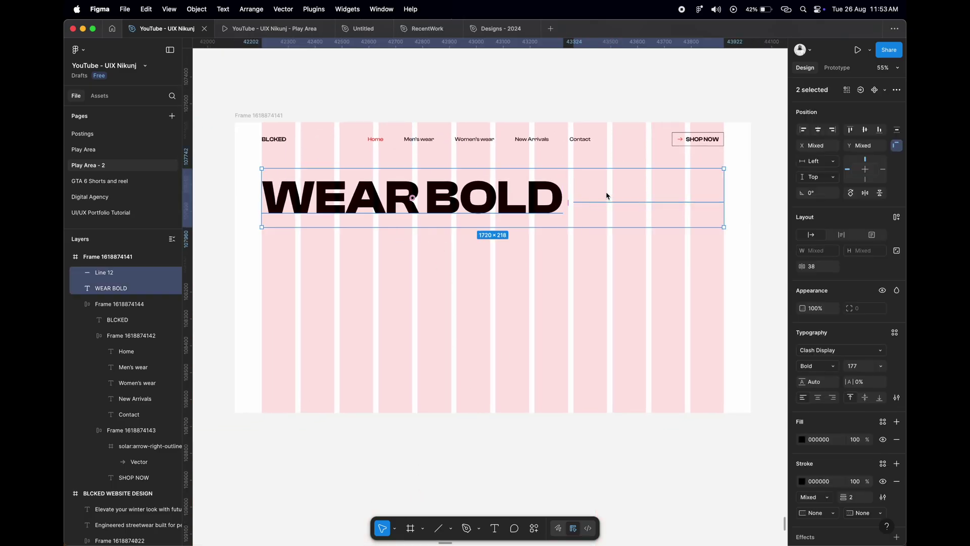
left_click(865, 130)
left_click(552, 273)
scroll(553, 274, "down", 1)
scroll(553, 274, "left", 1)
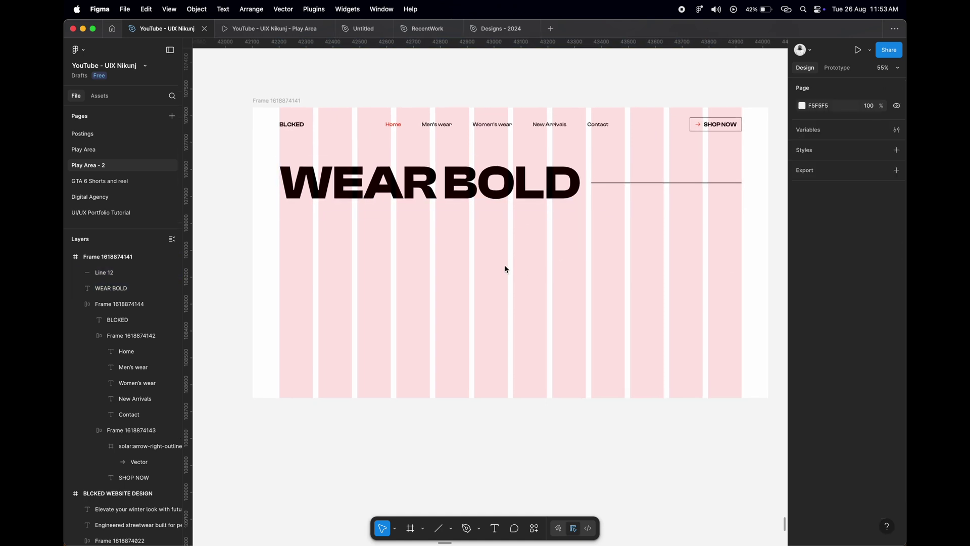
Paste a copy of the Men's wear text below the WEAR BOLD headline.
left_click(432, 130)
double_click(437, 126)
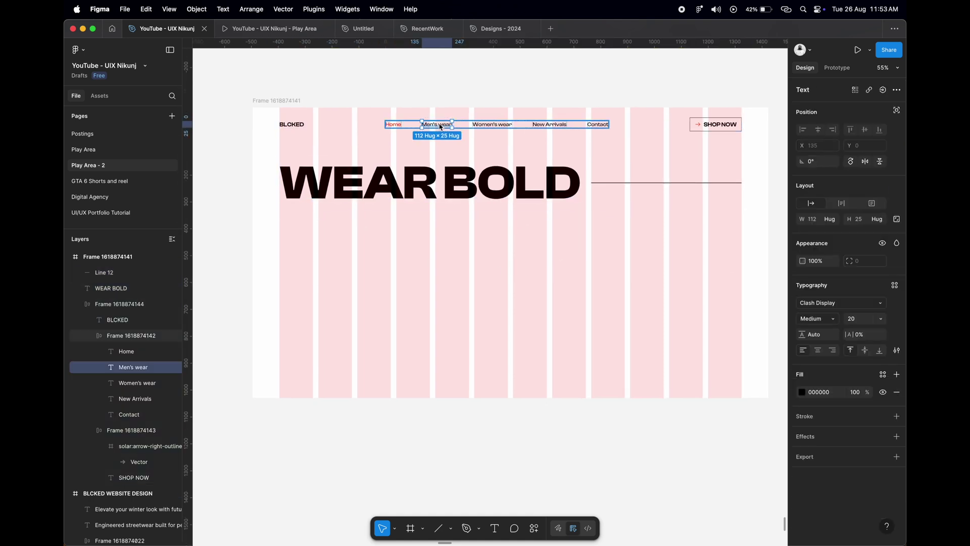
scroll(381, 189, "left", 3)
scroll(380, 188, "down", 1)
scroll(381, 189, "up", 5)
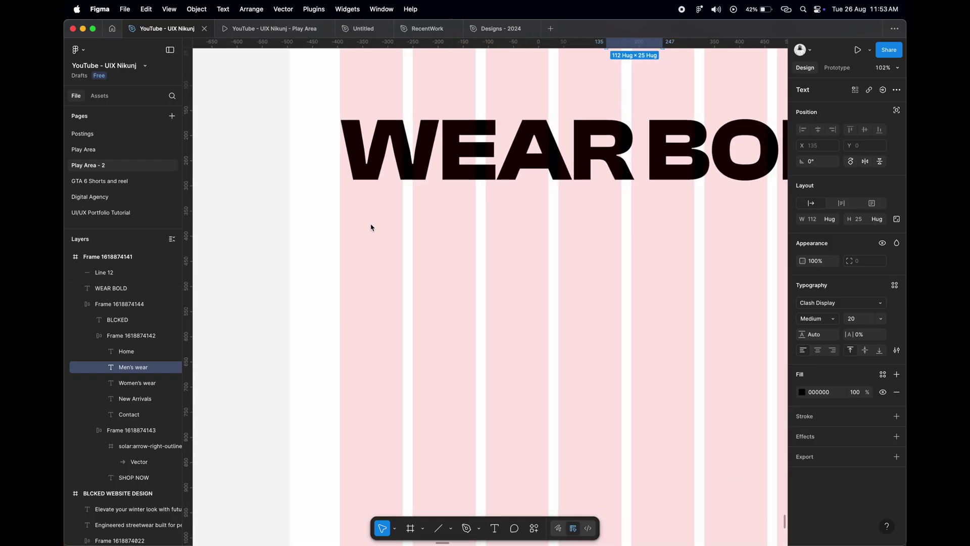
right_click(369, 223)
left_click(394, 189)
Nudge the pasted text up slightly and set its font size to 24.
left_click(384, 227)
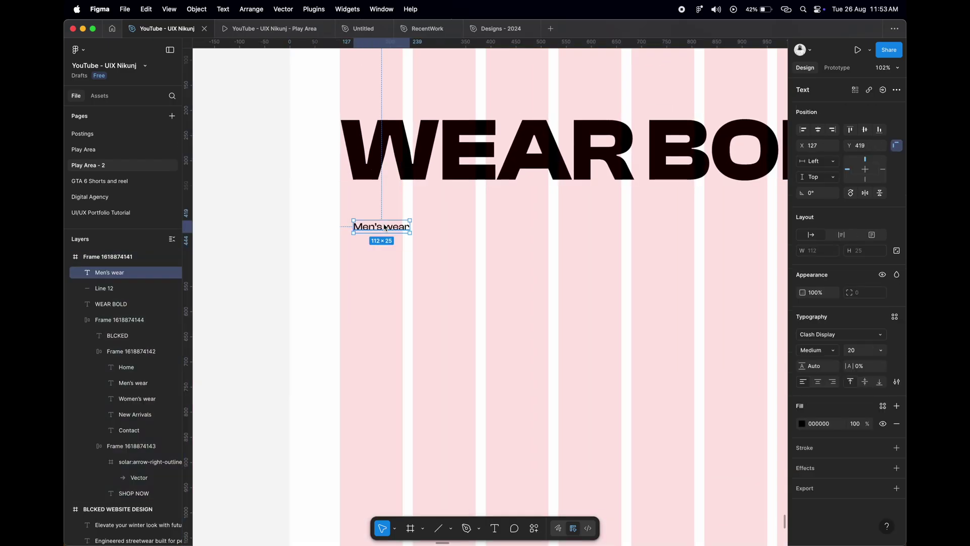
scroll(384, 227, "down", 5)
scroll(399, 180, "up", 4)
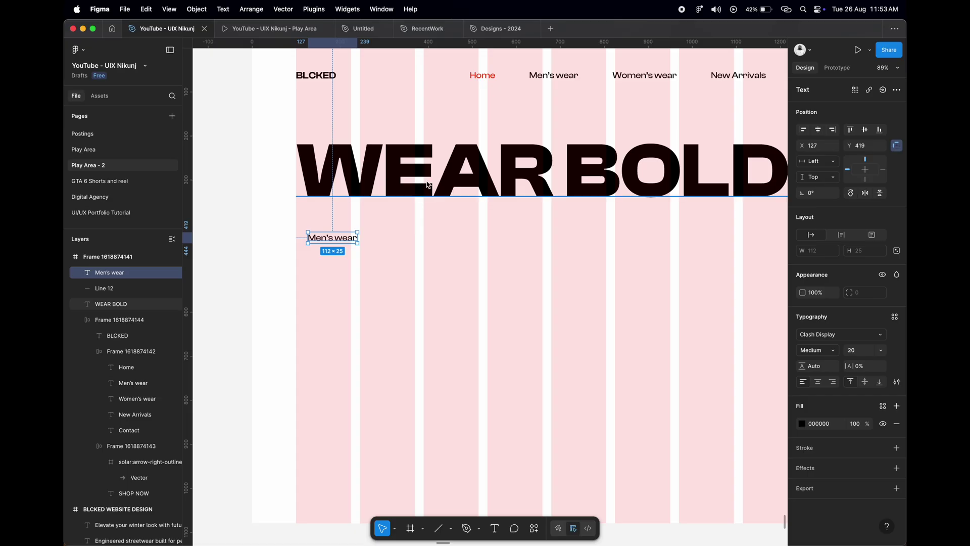
key("Up")
key("Up")
key("Up")
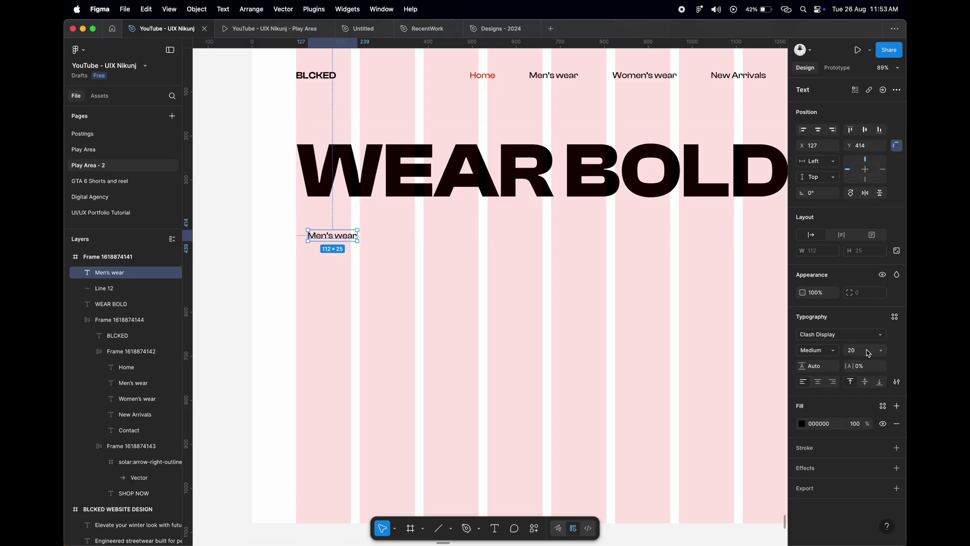
type("24")
key("Return")
Replace its content with the premium streetwear tagline ending 'with you.'.
double_click(339, 240)
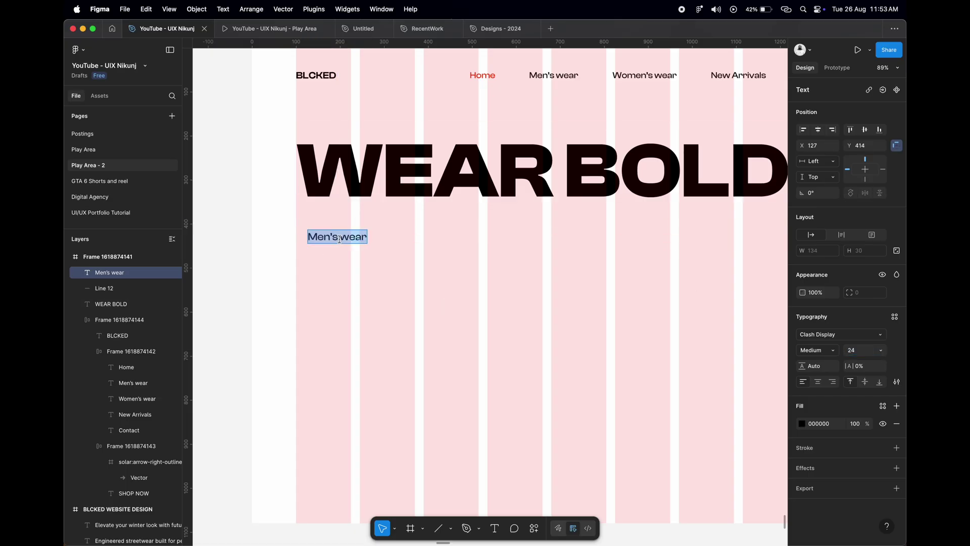
type("Discover premium street")
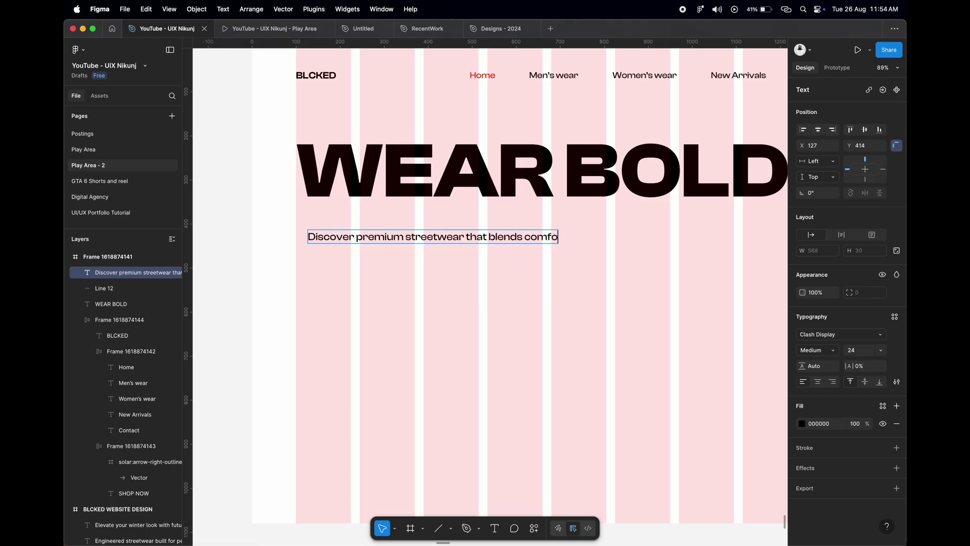
type("ith")
key("Return")
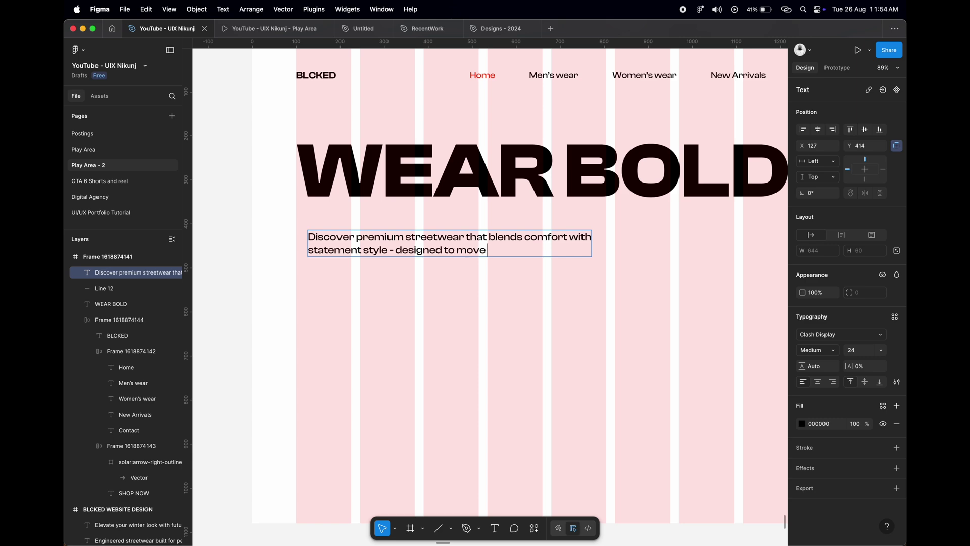
type("with you.")
scroll(485, 283, "down", 5)
key("Escape")
Copy the SHOP NOW button to paste it below the tagline.
right_click(700, 188)
key("Escape")
scroll(396, 302, "up", 2)
scroll(366, 303, "up", 3)
scroll(366, 303, "right", 1)
right_click(370, 272)
Paste the button under the tagline and relabel it 'EXPLORE NOW'.
left_click(384, 190)
left_click_drag(416, 284, 390, 261)
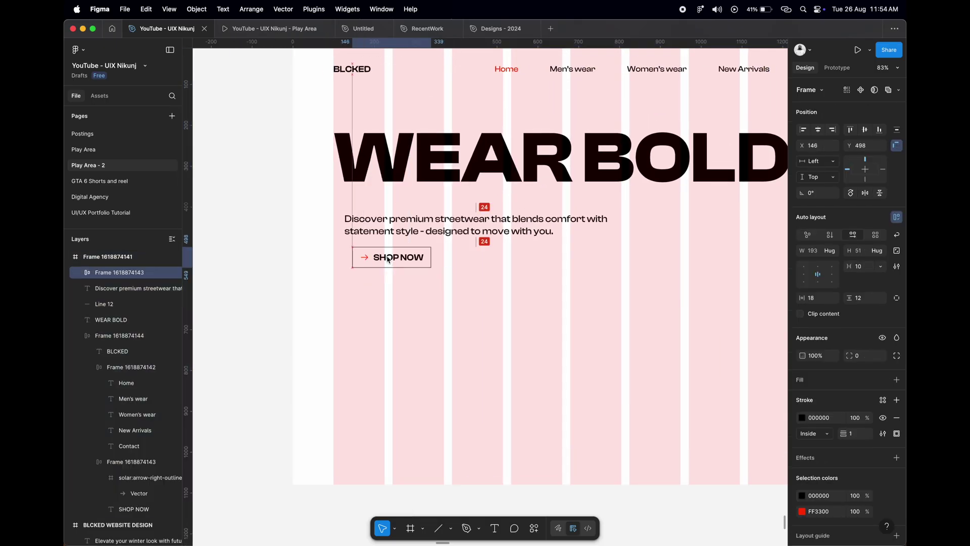
double_click(390, 259)
scroll(388, 262, "up", 3)
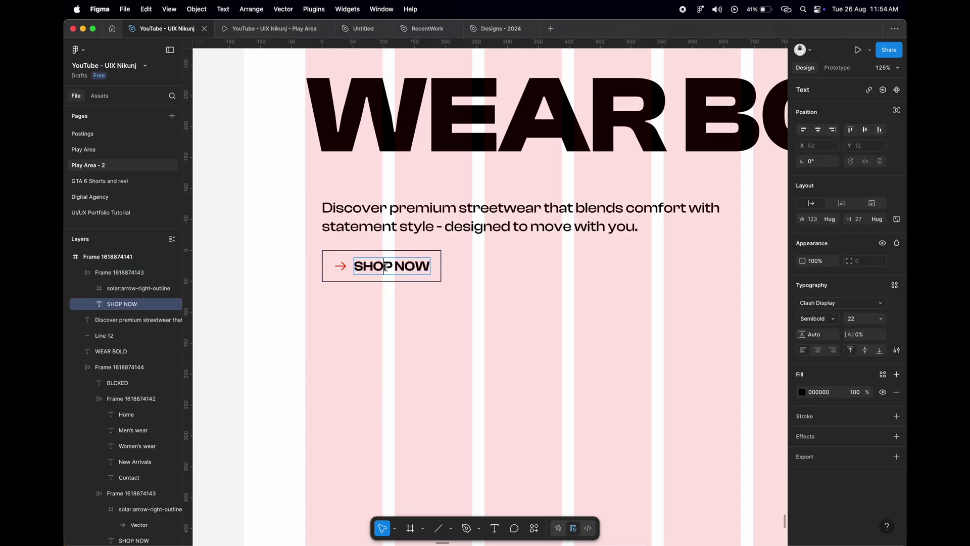
double_click(386, 266)
type("EXPLORE NOW")
key("Escape")
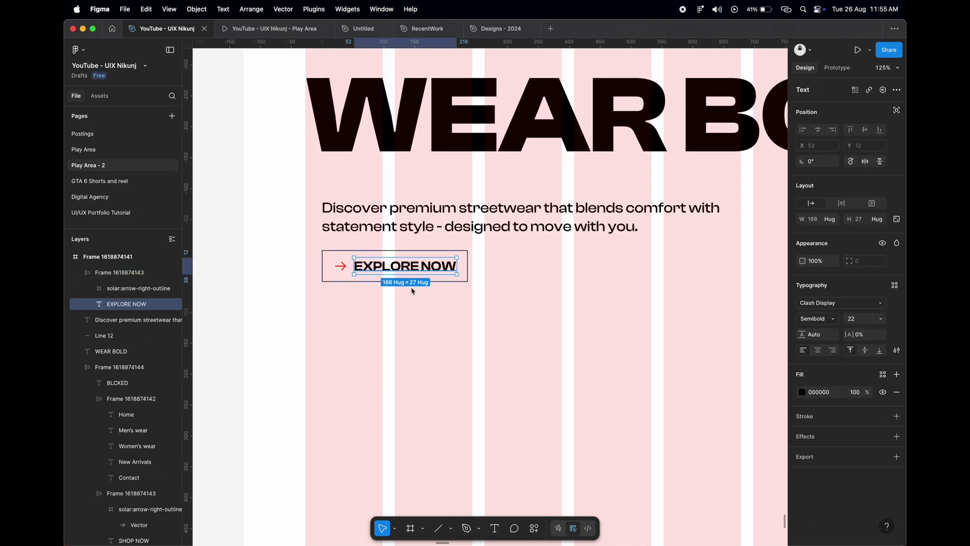
Left-align the EXPLORE NOW button and tagline with WEAR BOLD at X 100.
left_click(417, 317)
scroll(416, 318, "down", 3)
left_click(411, 278)
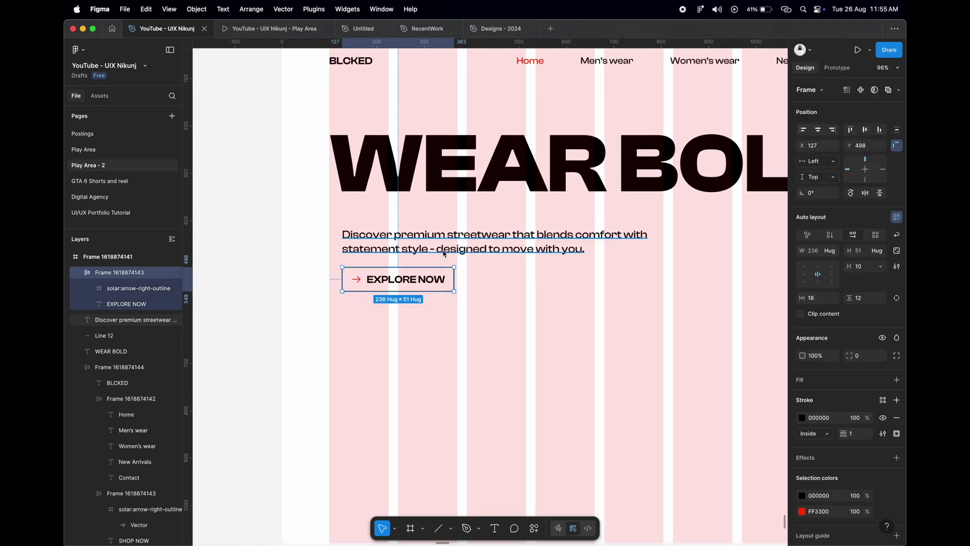
left_click(614, 242, "shift")
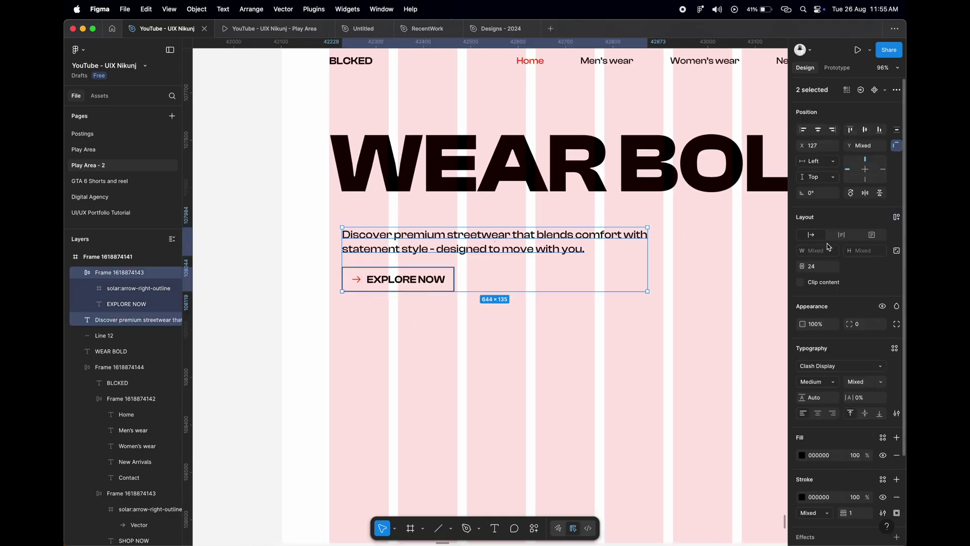
left_click(816, 145)
type("100")
key("Return")
left_click(554, 253)
Duplicate the WEAR BOLD headline.
scroll(594, 302, "down", 5)
scroll(594, 302, "down", 3)
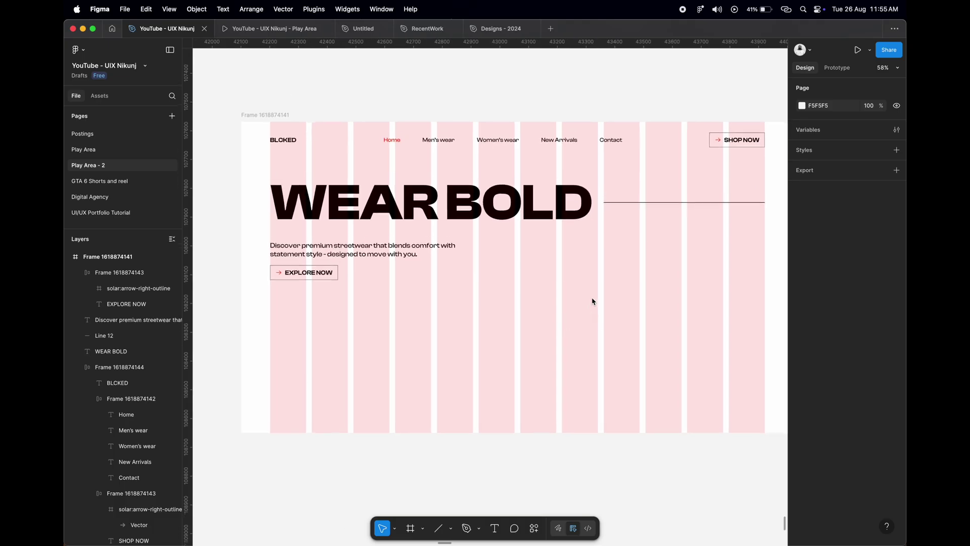
left_click(503, 208)
key("super+d")
Move the headline copy lower right and reword it to 'LIVE FREE.'.
left_click_drag(503, 209, 674, 315)
double_click(592, 307)
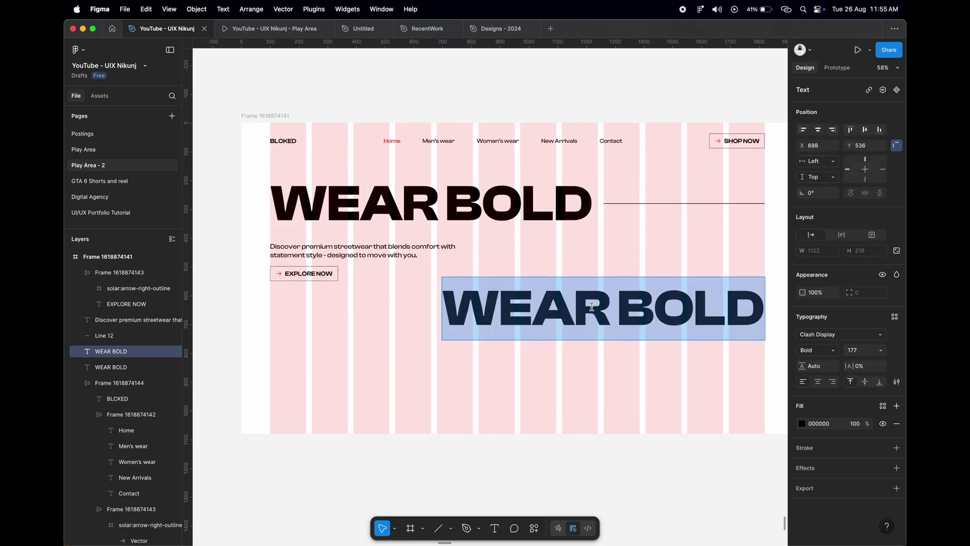
type("lie")
key("BackSpace")
key("BackSpace")
key("BackSpace")
type("LIVE")
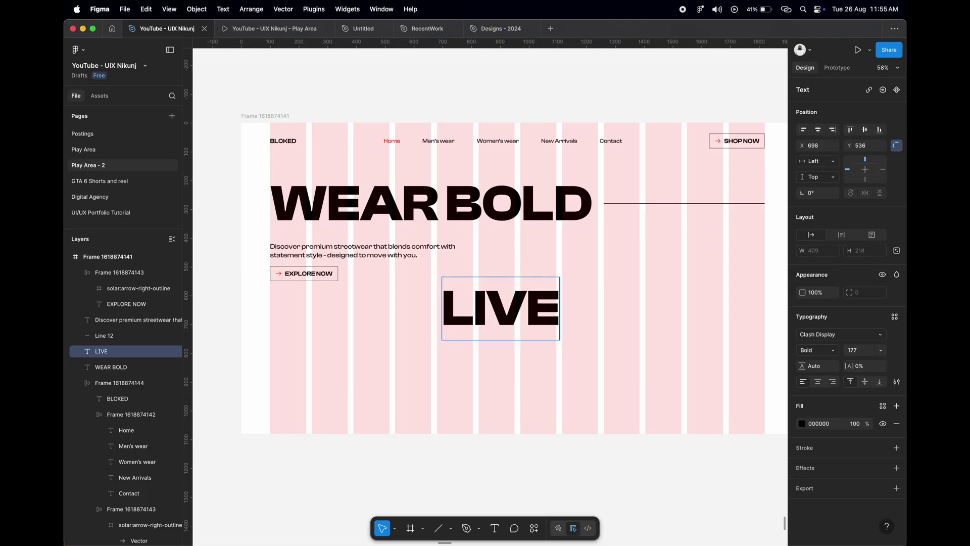
type(" FREE.")
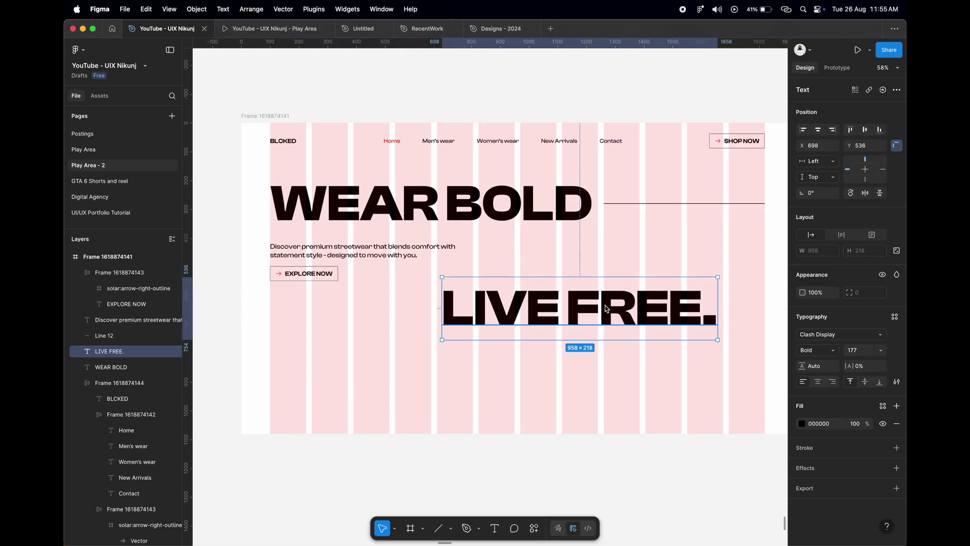
left_click_drag(606, 308, 653, 304)
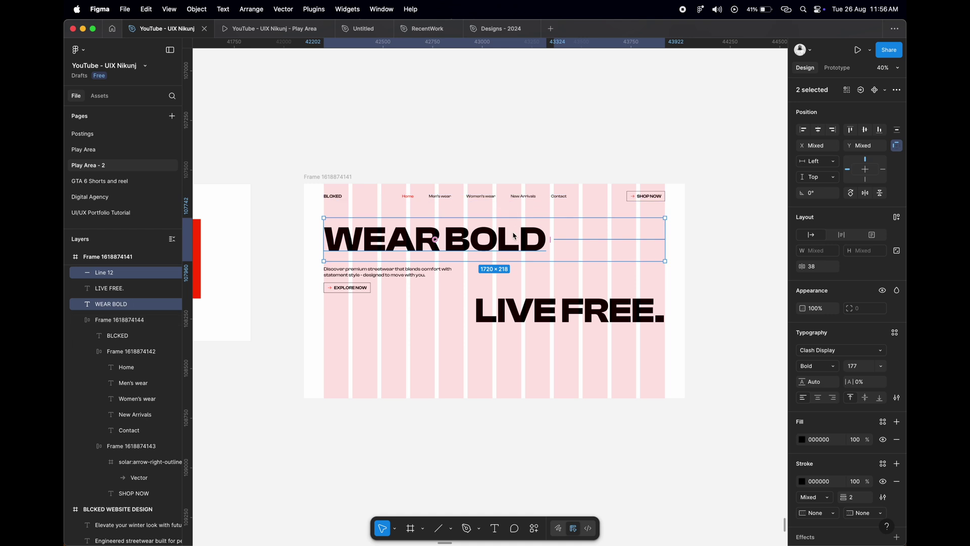
Nudge the tagline and EXPLORE NOW button down slightly.
left_click(525, 233)
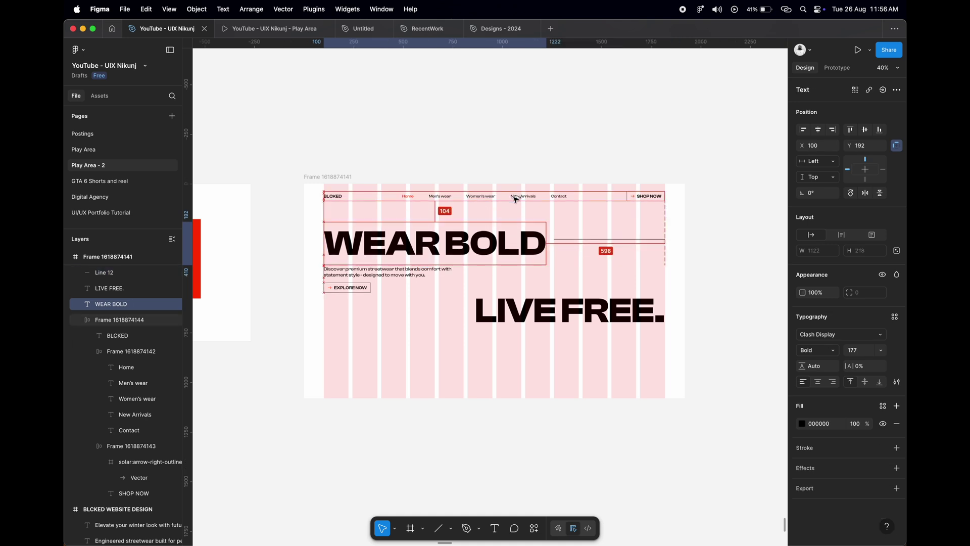
left_click(347, 284)
scroll(347, 281, "up", 2)
left_click(389, 274, "shift")
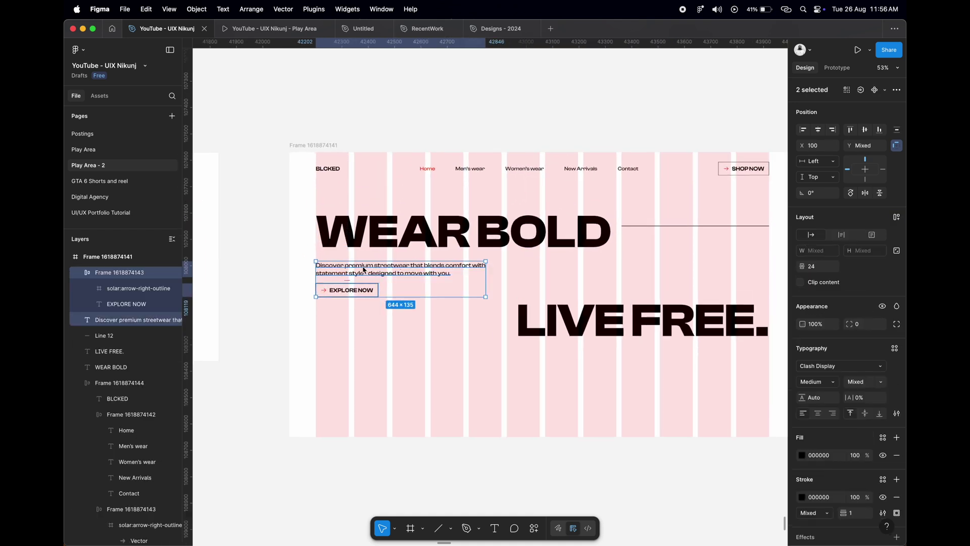
key("Down")
key("Down")
key("Down")
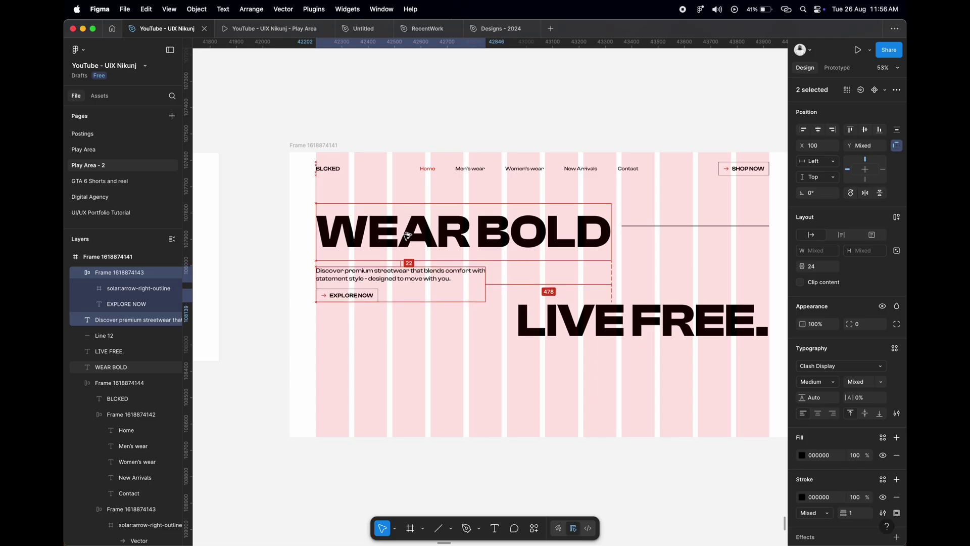
Nudge LIVE FREE. up toward WEAR BOLD and further right.
left_click(615, 313)
scroll(696, 261, "right", 3)
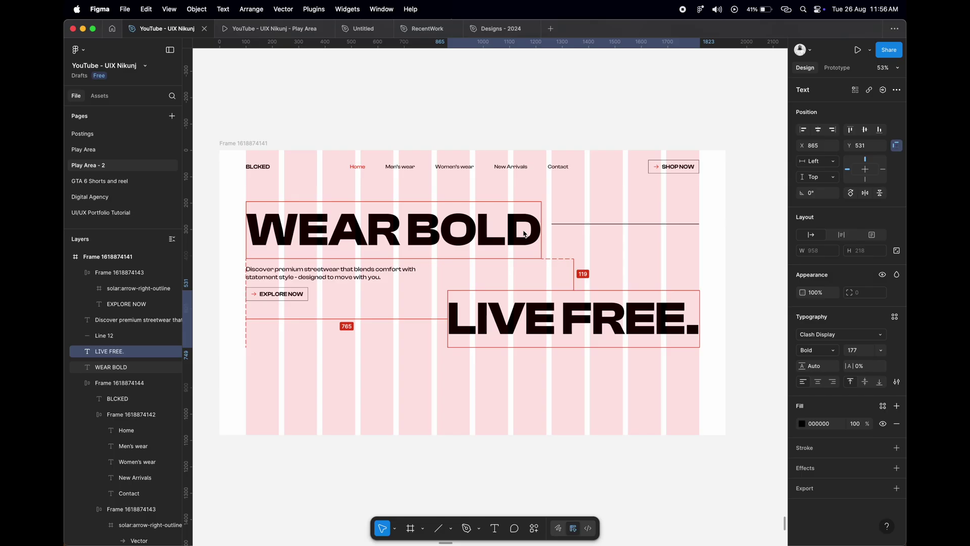
scroll(510, 202, "down", 5)
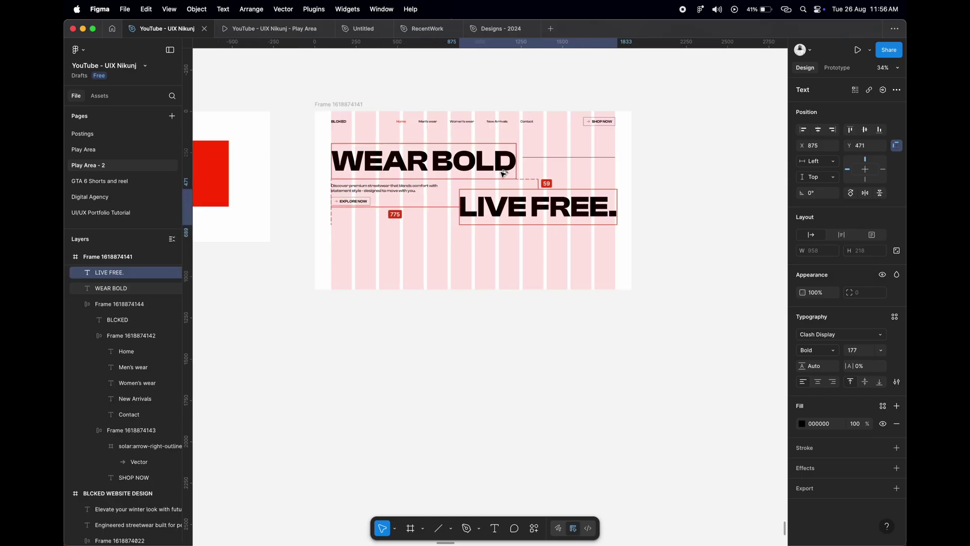
key("Up")
key("Up")
key("Up")
key("Right")
key("Right")
key("Right")
key("Right")
key("Right")
key("Right")
key("Right")
key("Right")
key("Right")
key("Right")
key("Right")
key("Right")
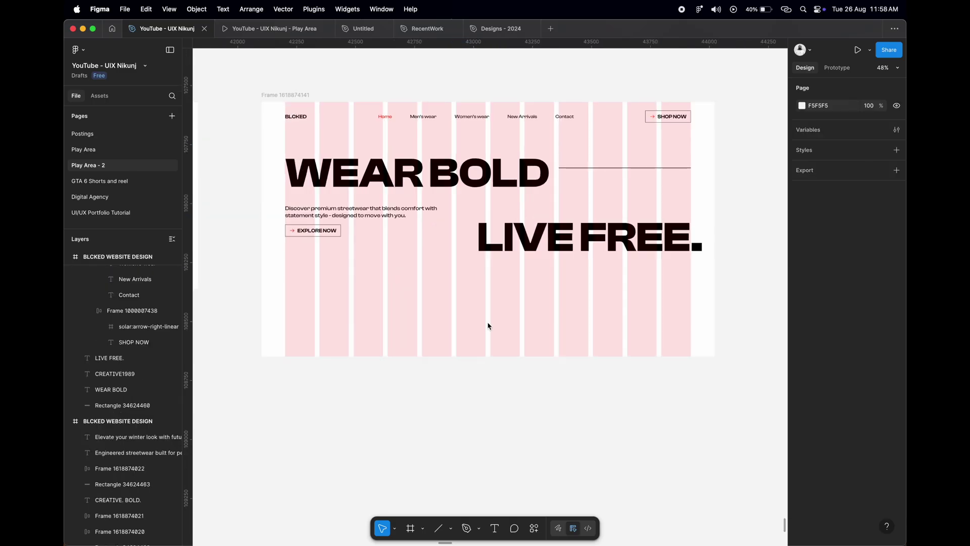
Draw a 1534×195 rectangle near the hero's bottom with a red FF3300 fill sampled from the canvas.
key("r")
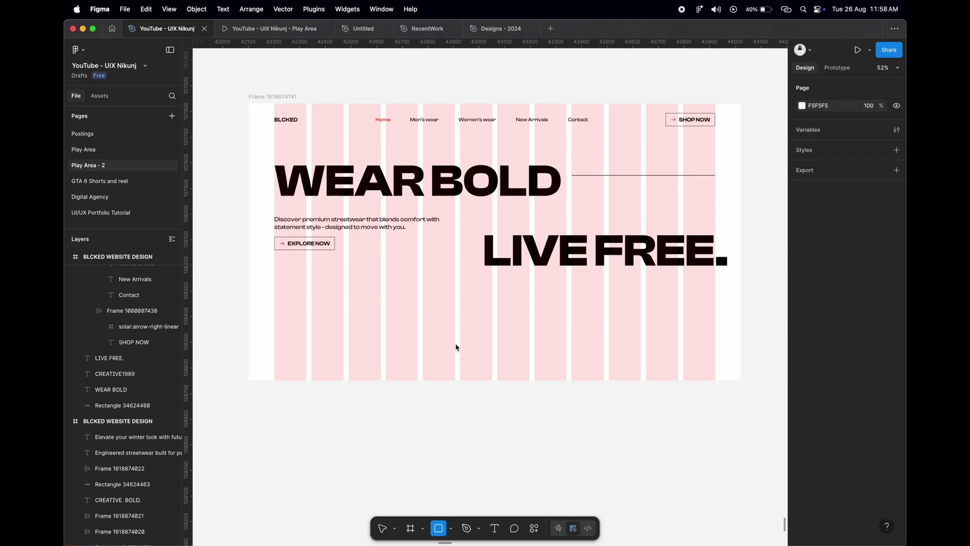
left_click_drag(394, 317, 569, 370)
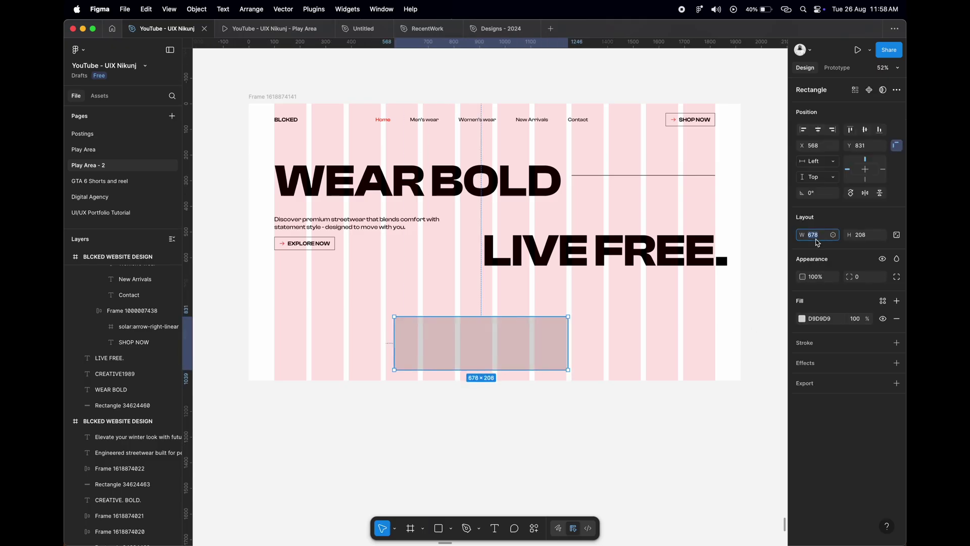
key("Tab")
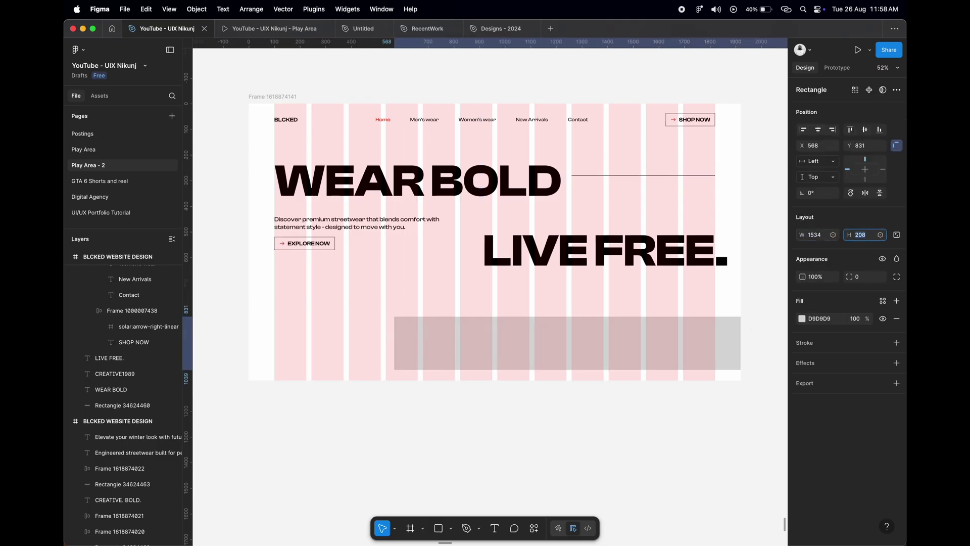
type("5")
key("Return")
scroll(709, 292, "down", 2)
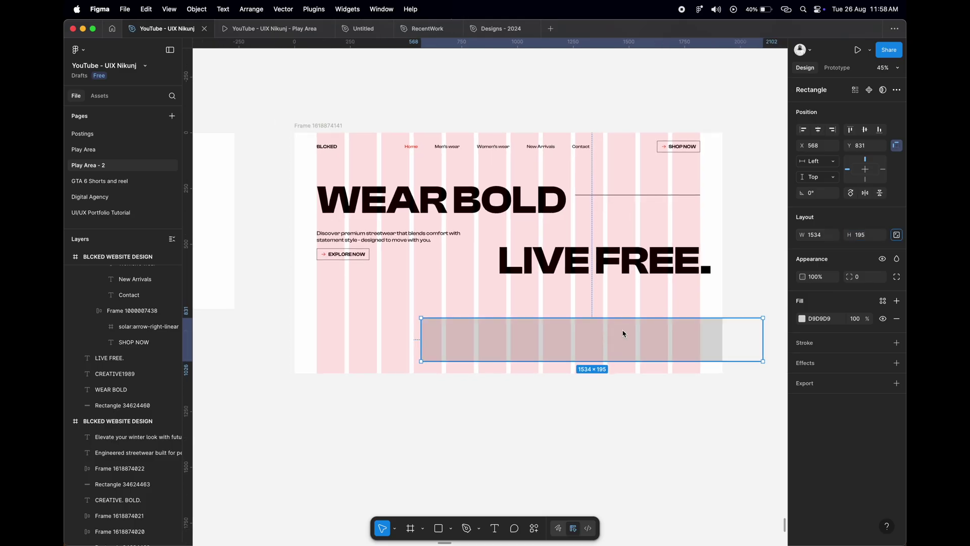
scroll(507, 336, "left", 5)
key("i")
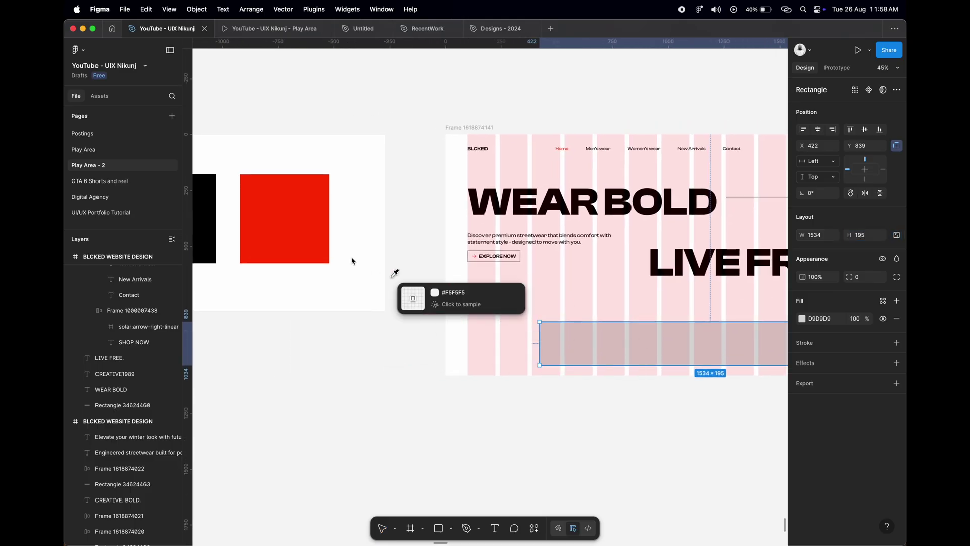
left_click(303, 237)
scroll(588, 394, "right", 4)
key("Escape")
scroll(507, 273, "up", 2)
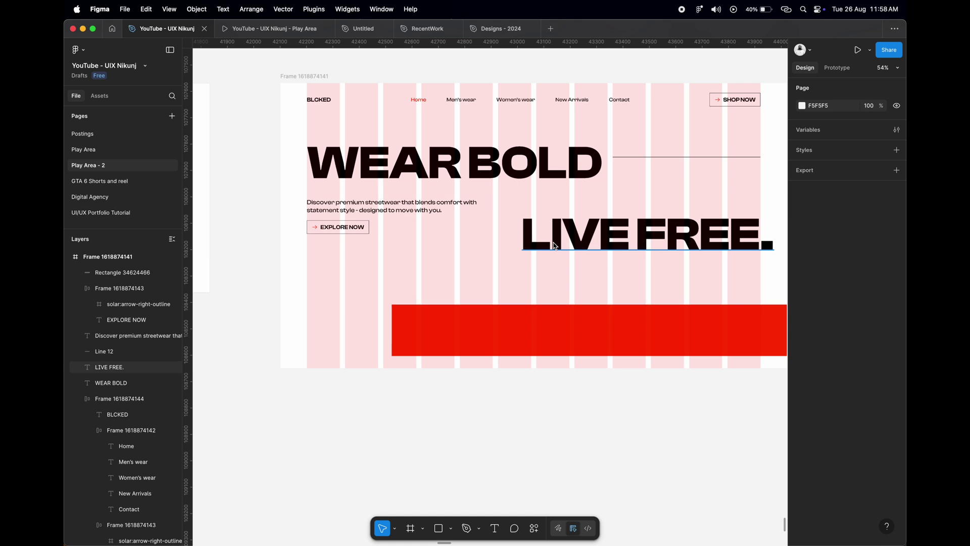
Duplicate the LIVE FREE. text lower left, bring it forward, and retype it as 'CREATIVE 1989'.
left_click(576, 235)
mouse_move(576, 235)
left_mouse_down()
mouse_move(404, 283)
mouse_move(347, 314)
left_mouse_up()
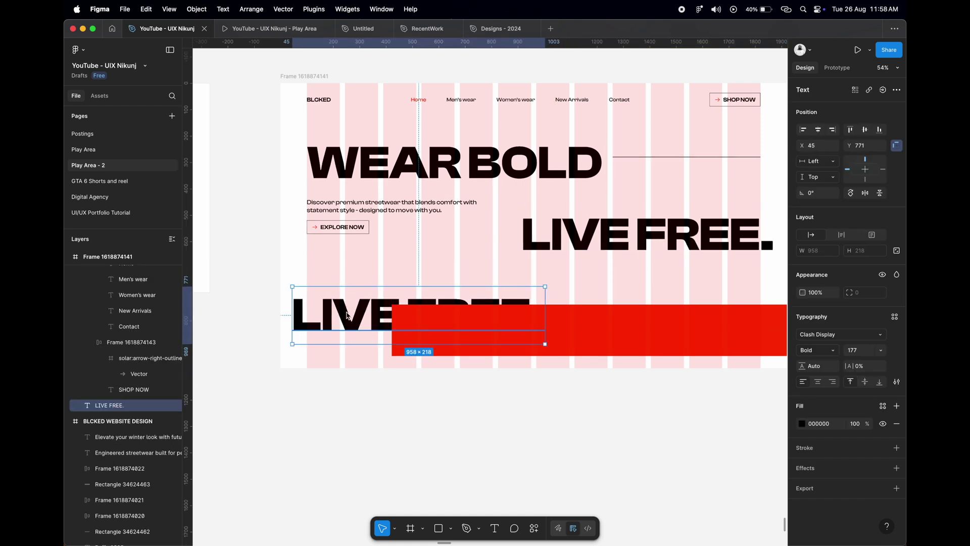
key("ctrl+alt+bracketright")
double_click(347, 311)
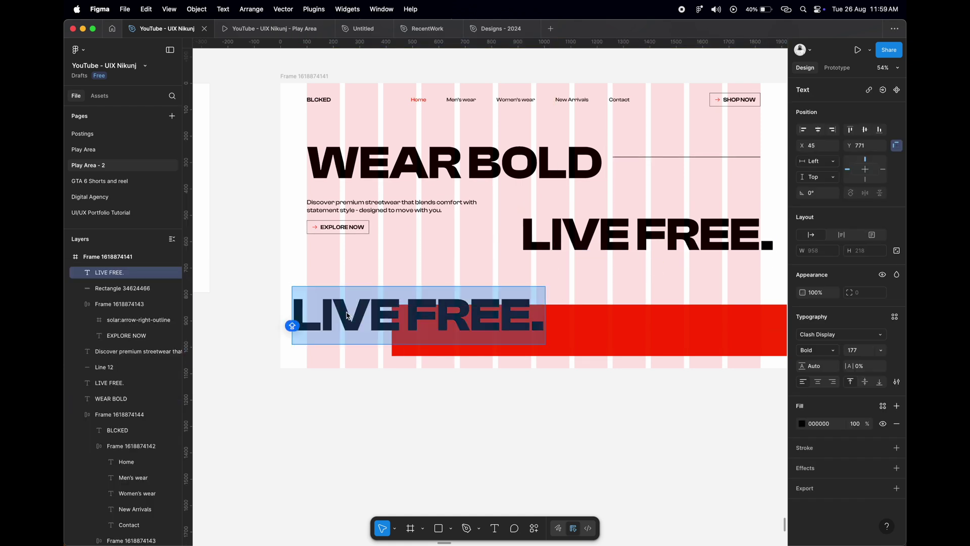
type("CREATIVE")
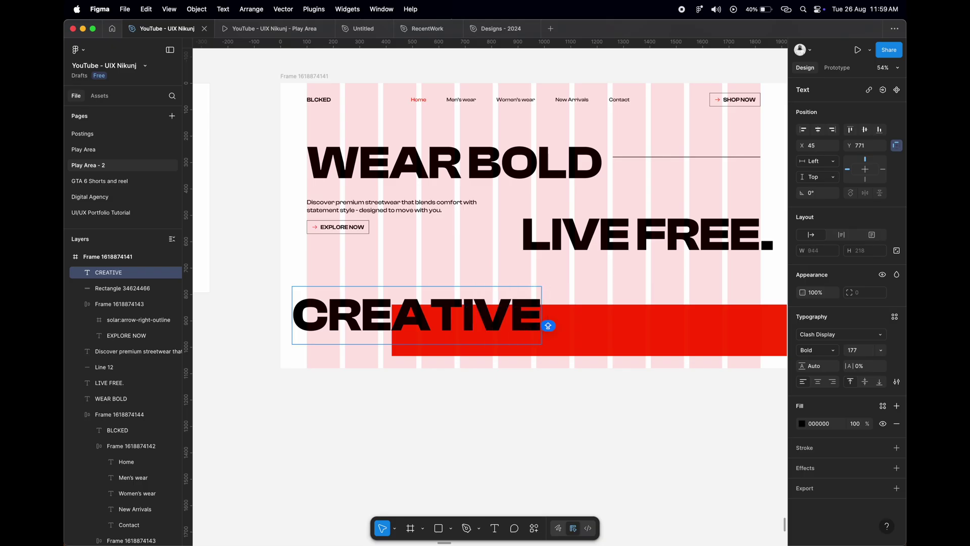
type(" 1989")
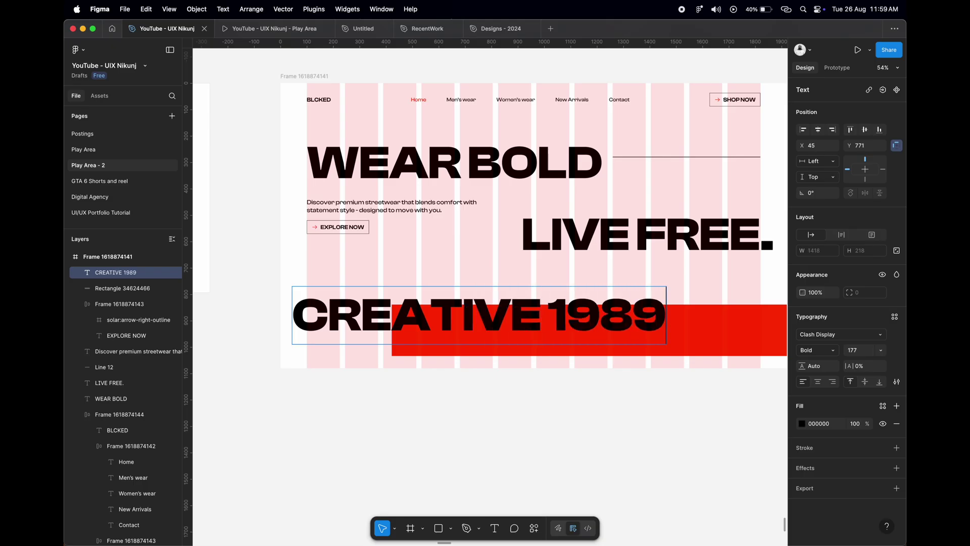
key("Escape")
Make CREATIVE 1989 Semibold 77 and position it at X 58 beside the red bar.
left_click(817, 350)
left_click(859, 352)
type("77")
key("Return")
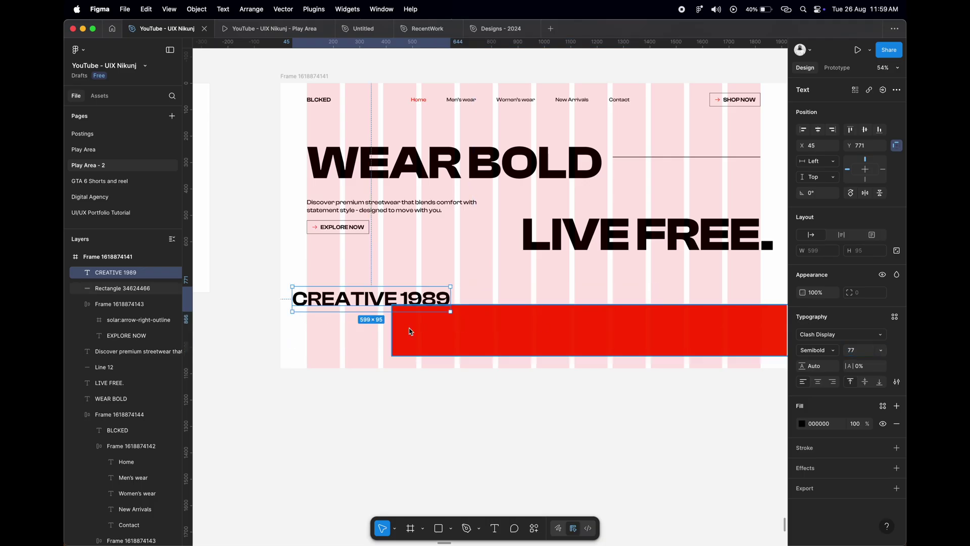
key("shift+Down")
key("shift+Down")
key("shift+Down")
key("shift+Down")
key("shift+Down")
key("shift+Down")
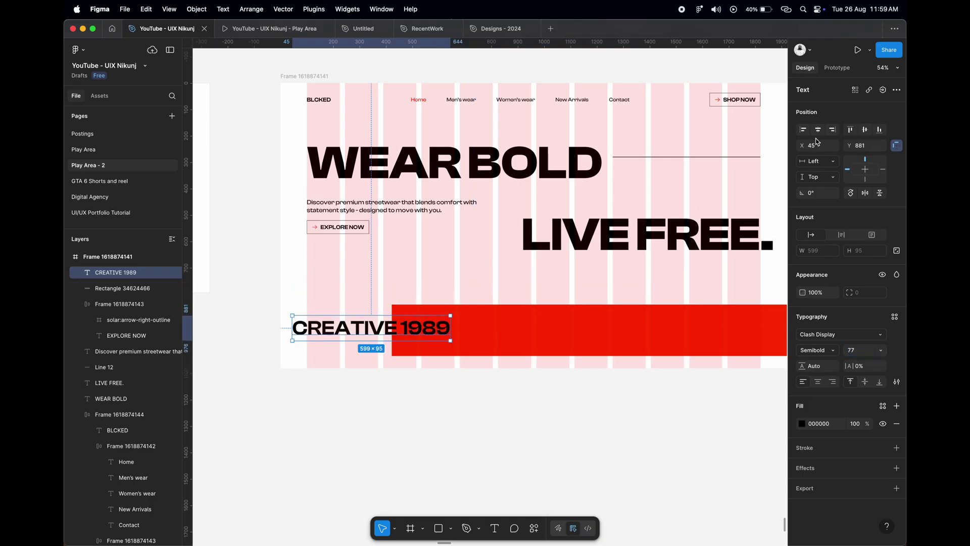
type("58")
key("Tab")
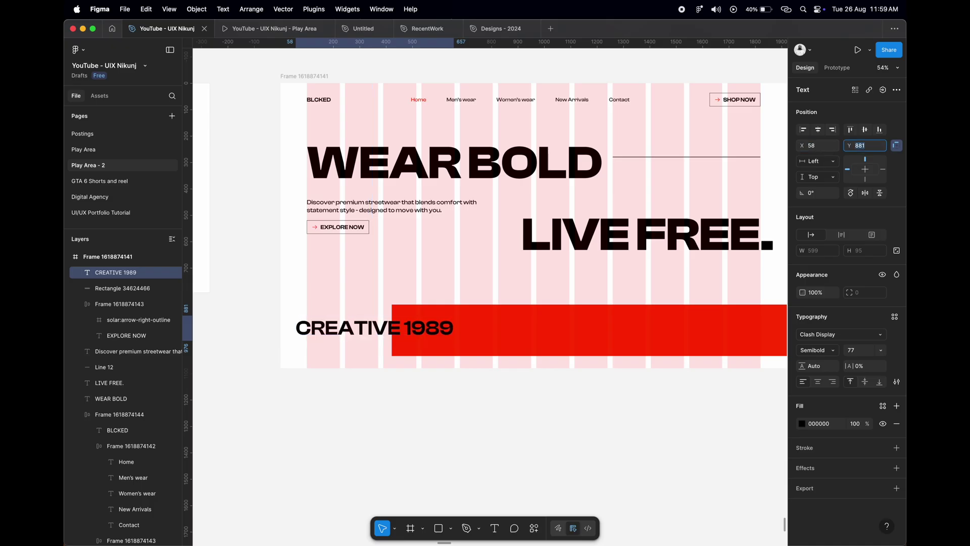
key("Return")
key("alt")
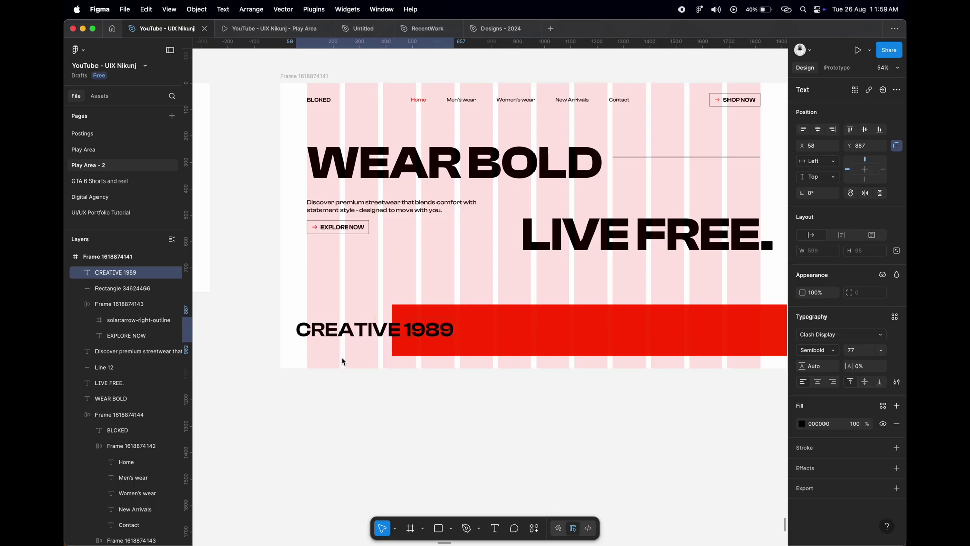
key("shift+Up")
key("shift+Up")
key("shift+Up")
key("Up")
key("Up")
key("Up")
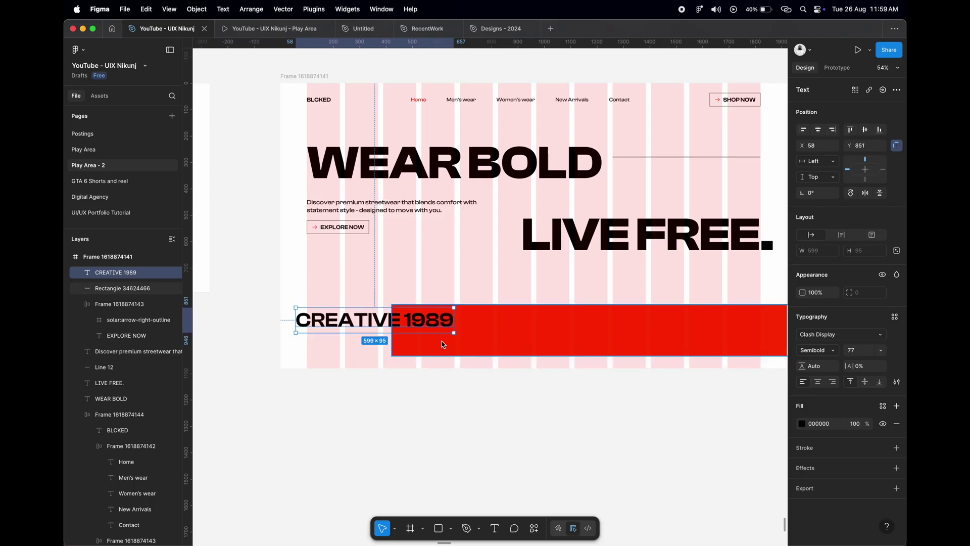
Nudge the red bar up and set its X position to 455.
left_click(443, 345)
key("shift+Up")
key("shift+Up")
key("shift+Up")
key("shift+Up")
scroll(442, 343, "down", 3)
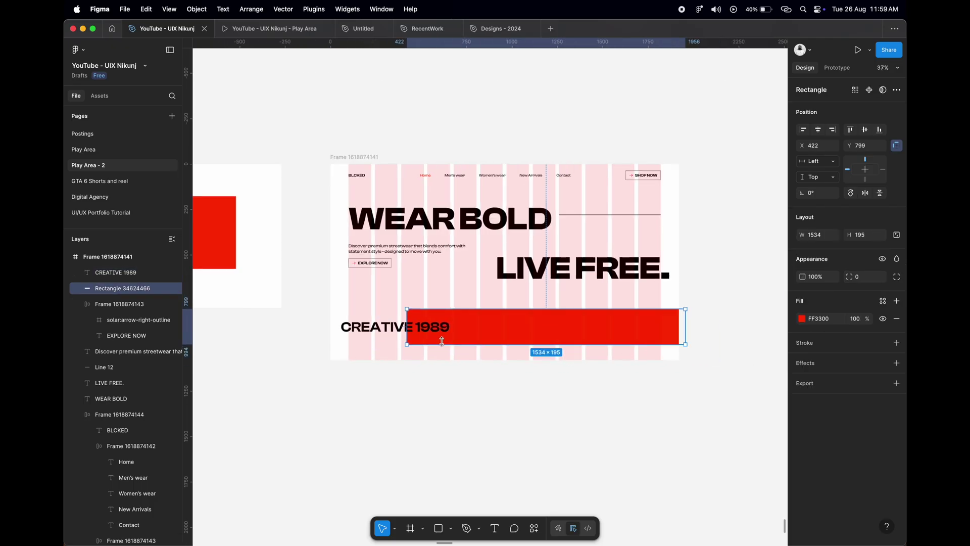
scroll(442, 342, "up", 2)
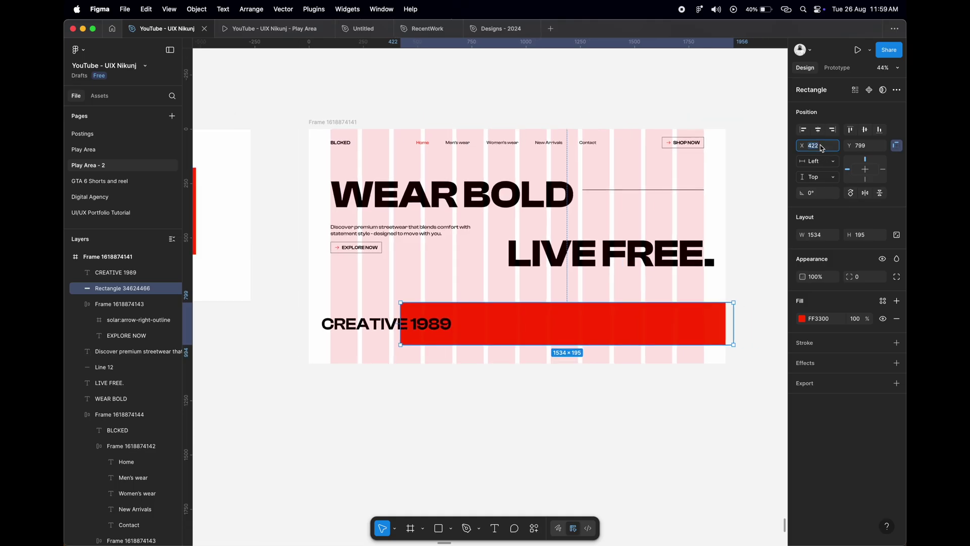
type("455")
key("Tab")
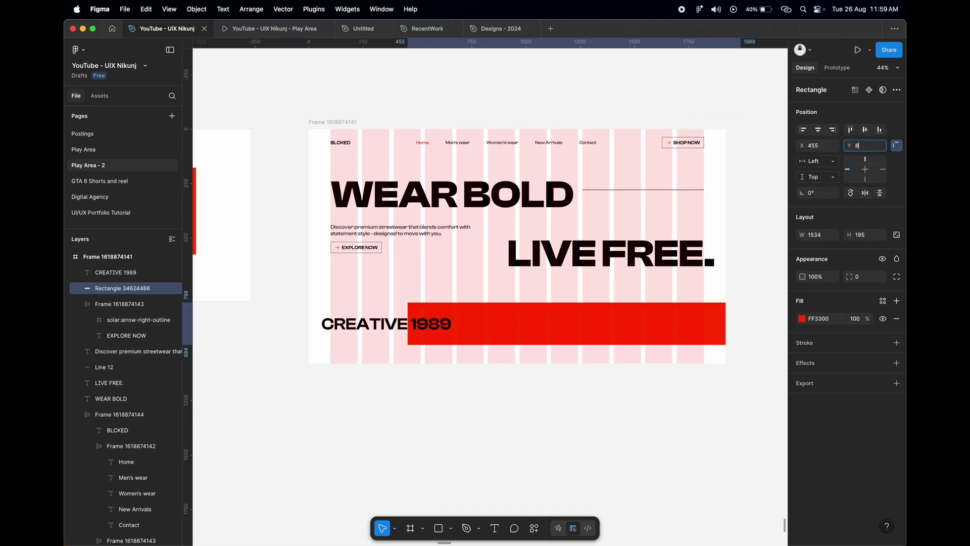
type("01")
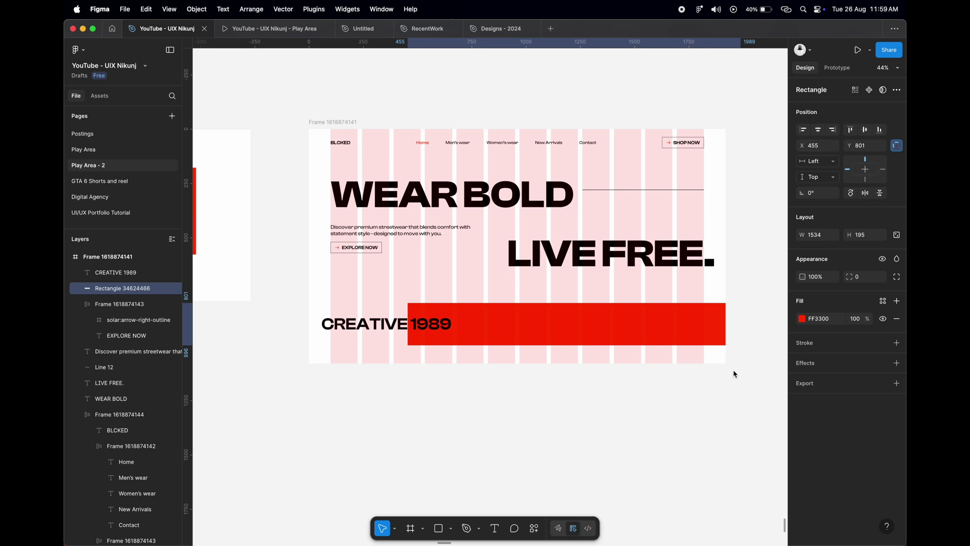
left_click(657, 399)
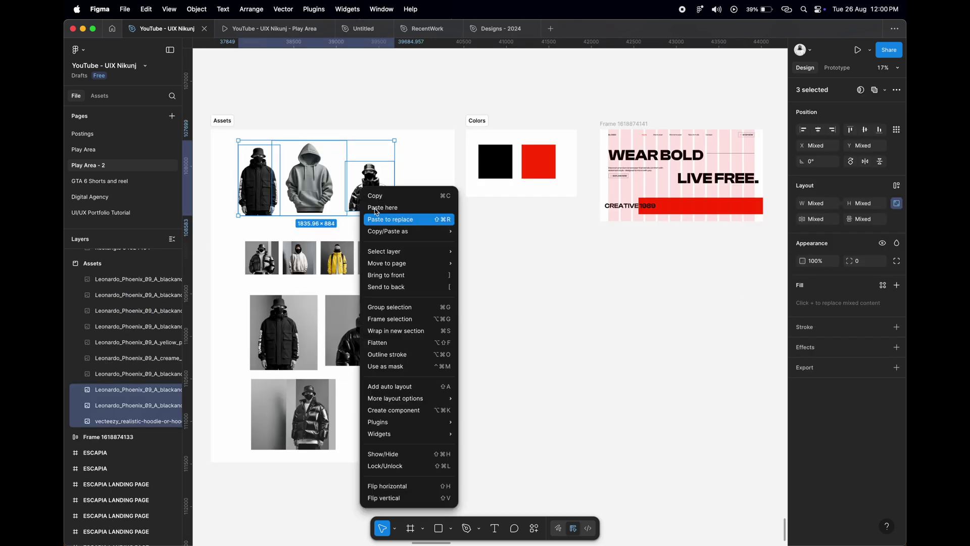
Paste the copied hoodie and jacket images onto the hero and roughly group them.
right_click(508, 218)
left_click(531, 234)
mouse_move(537, 222)
left_mouse_down()
mouse_move(429, 156)
mouse_move(354, 132)
left_mouse_up()
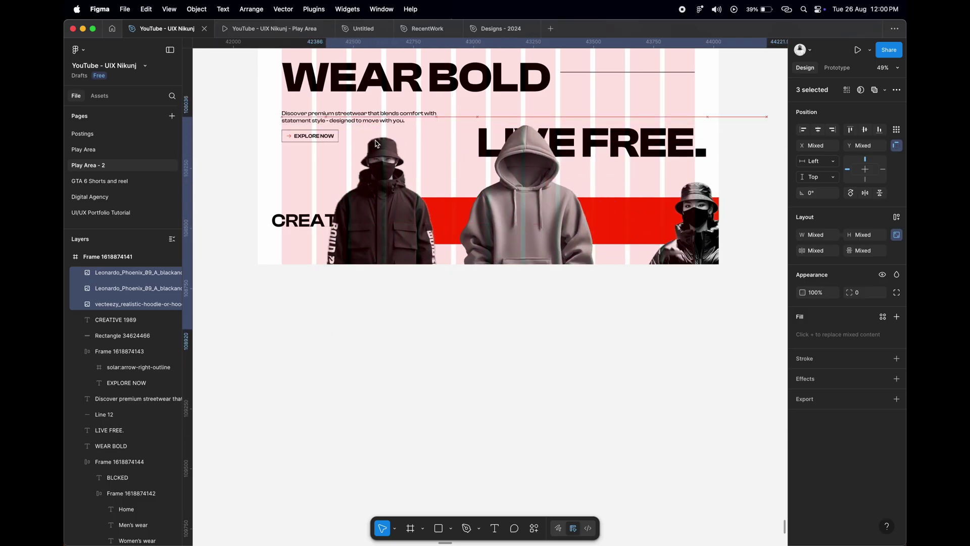
left_click(548, 230)
left_click_drag(695, 241, 656, 237)
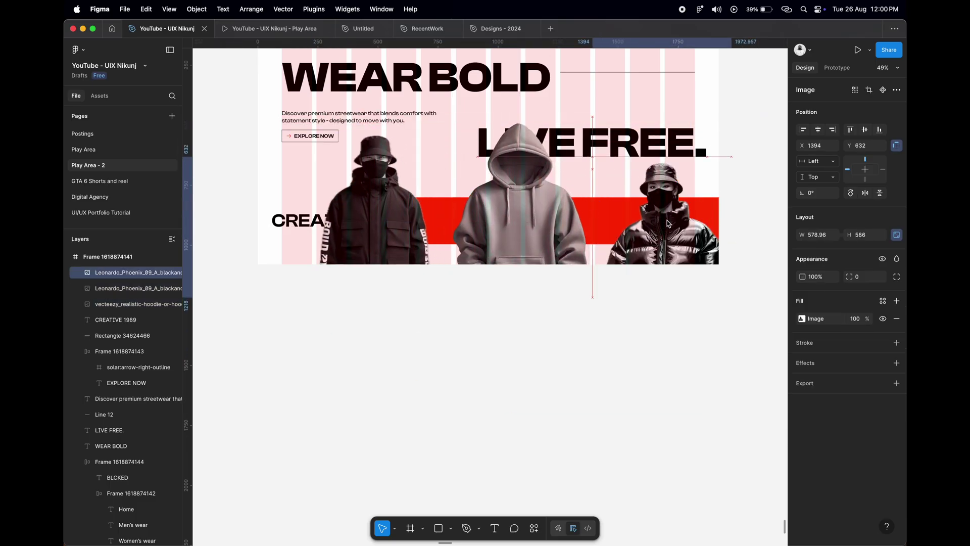
left_click_drag(531, 215, 555, 214)
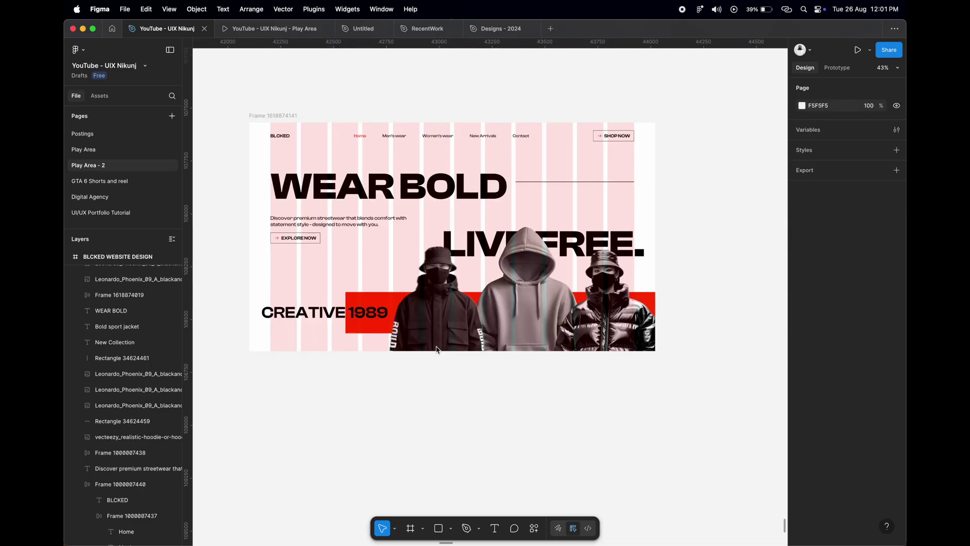
Place the left jacket image at X 542, Y 640.
left_click(444, 373)
type("542")
key("Return")
left_click(865, 146)
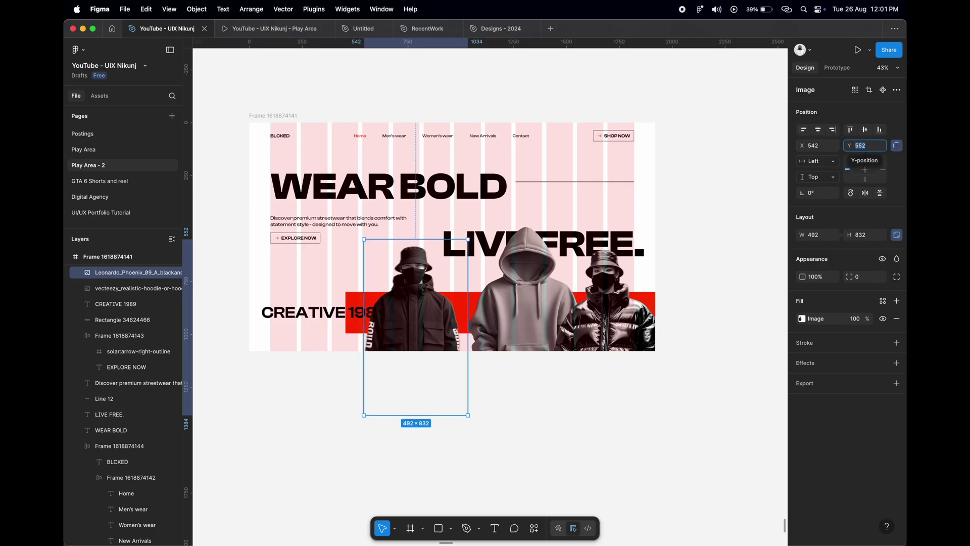
type("640")
key("Return")
Centre the hoodie image at X 767 and lower it to its new vertical position.
left_click(527, 313)
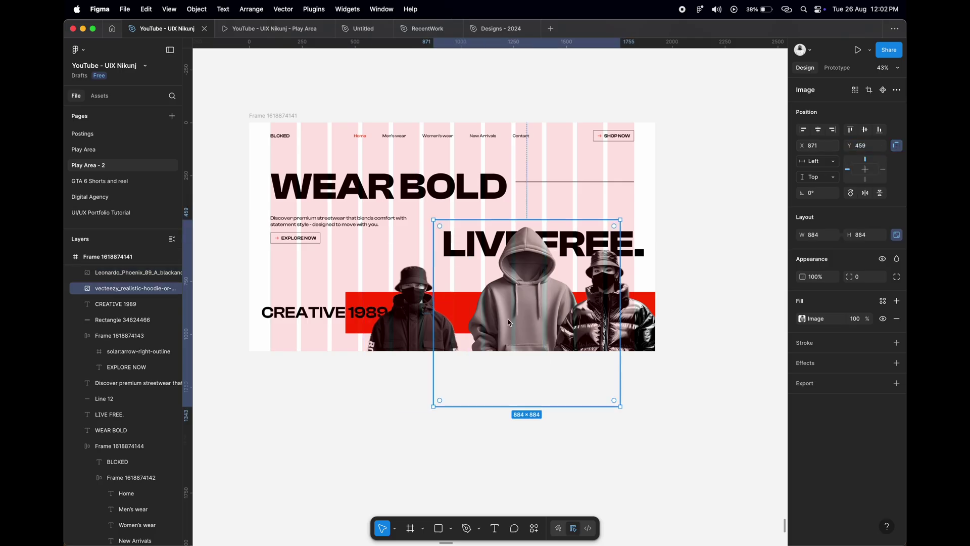
left_click(822, 147)
type("67")
key("Return")
left_click(865, 146)
type("538")
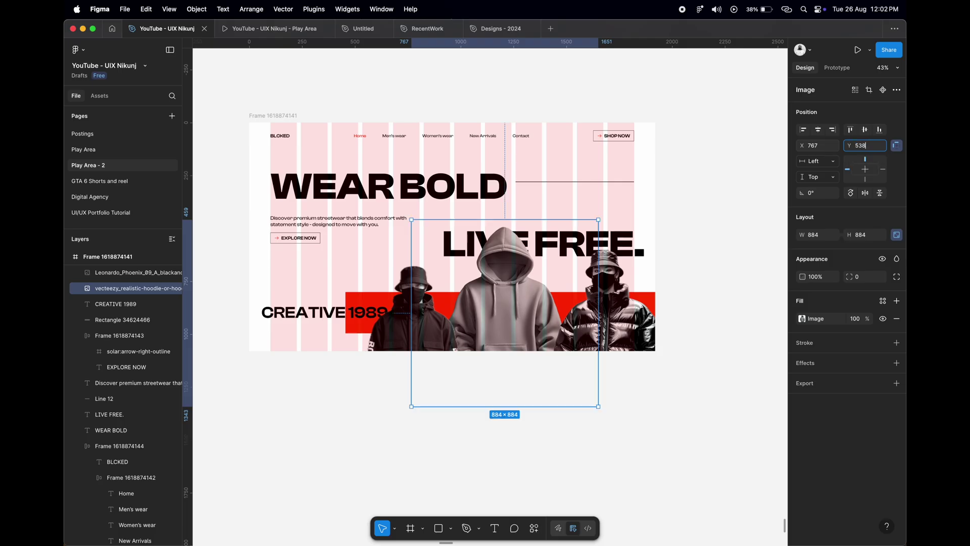
type("0")
key("Return")
Position the right puffer-jacket image at X 1361, Y 645.
left_click(606, 313)
key("ctrl+d")
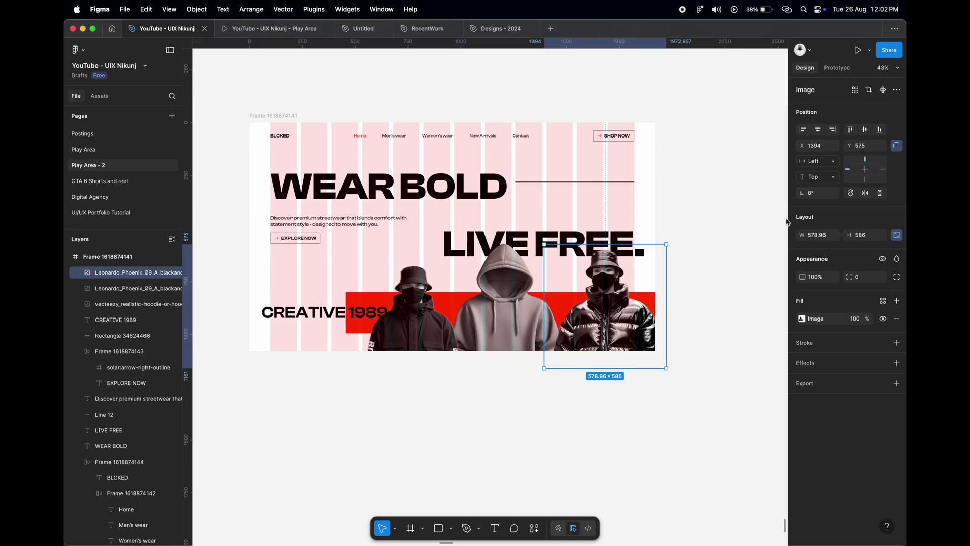
type("1")
key("Tab")
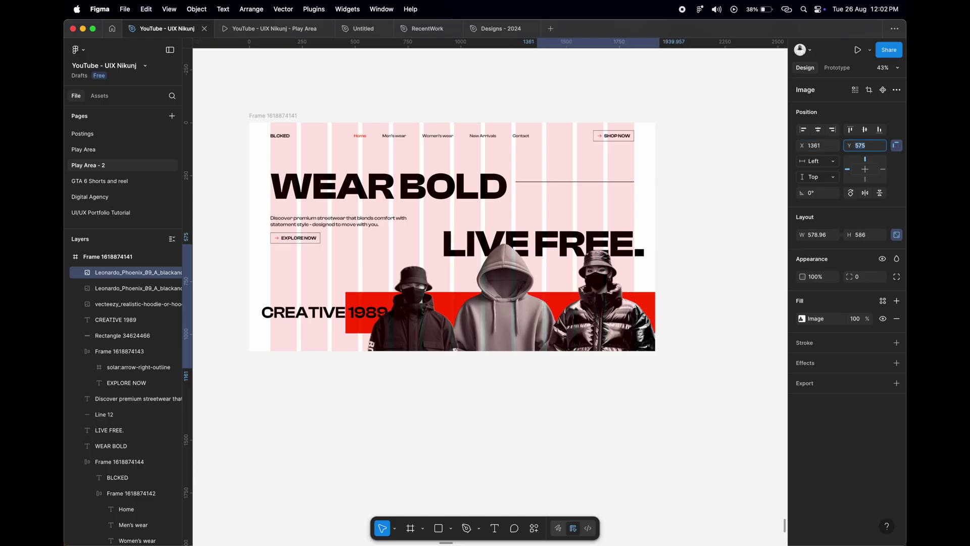
key("Return")
left_click(632, 448)
scroll(632, 449, "up", 1)
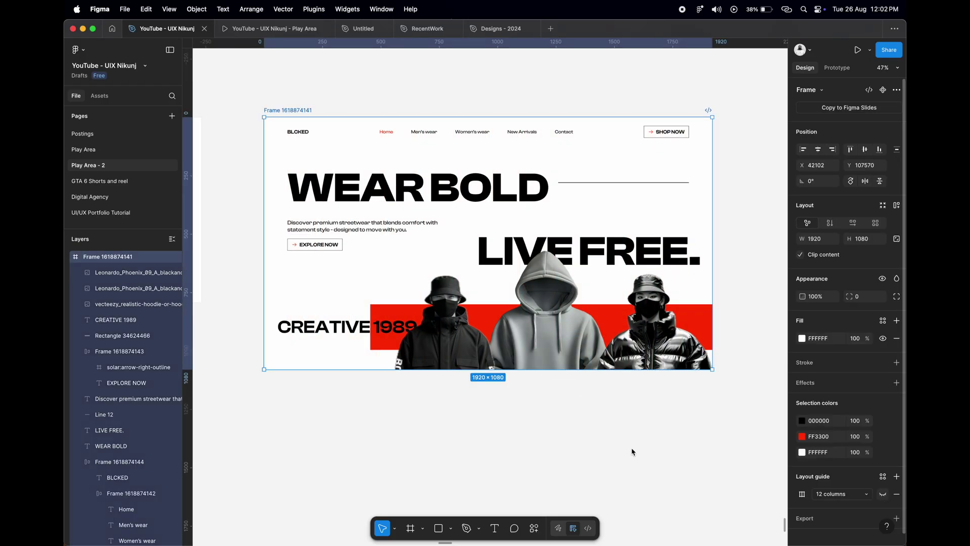
Turn on the landing-page frame's 12-column layout grid.
scroll(477, 131, "up", 3)
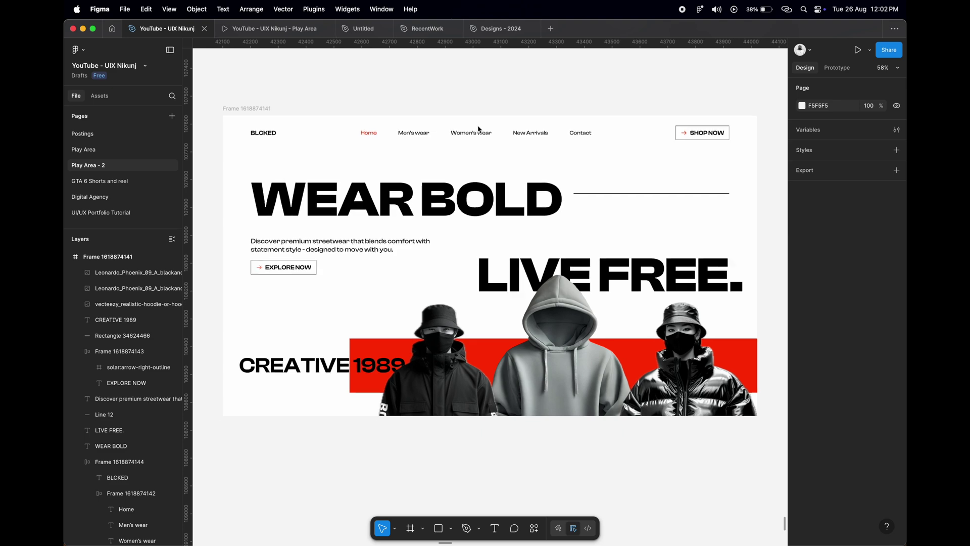
left_click(107, 256)
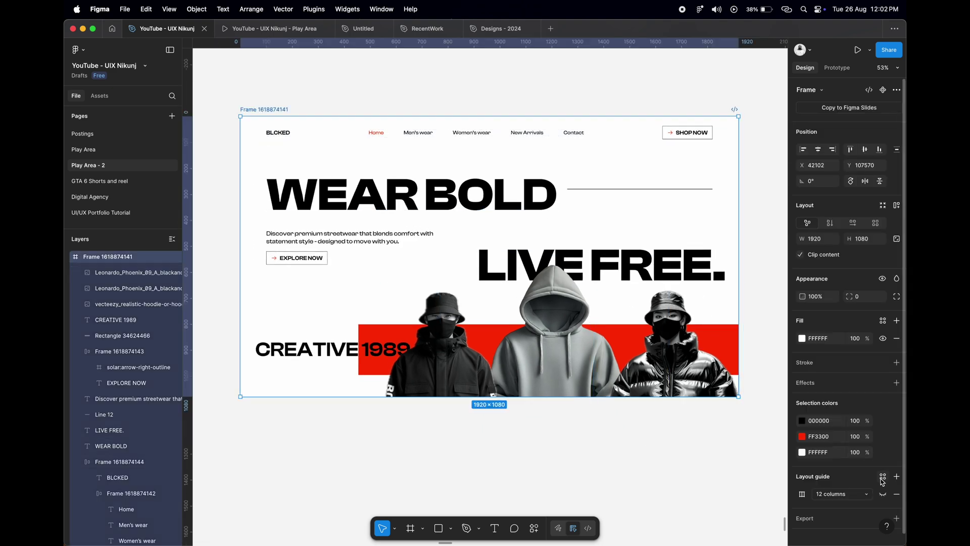
left_click(883, 493)
Extend the frame downward to about 3155 tall and draw a placeholder rectangle below the hero.
scroll(545, 381, "down", 5)
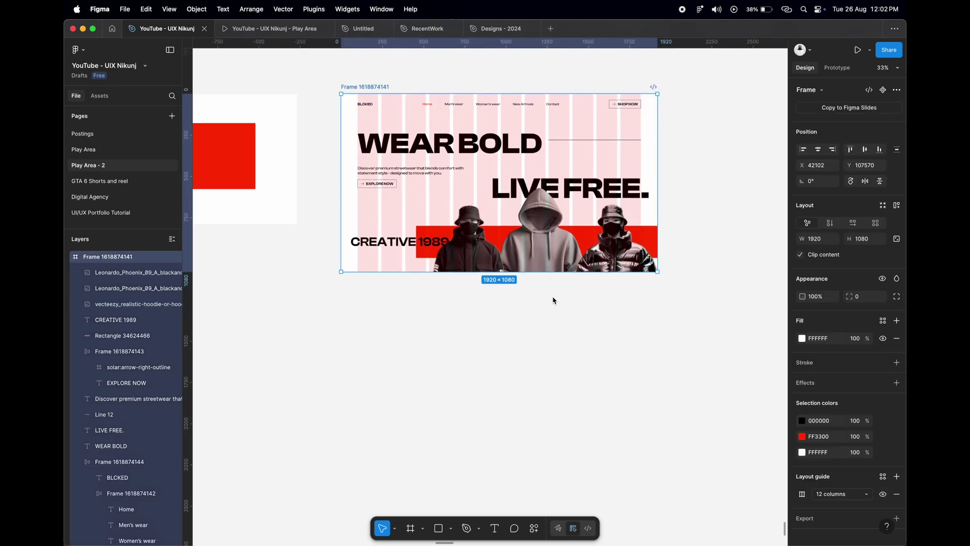
left_click_drag(553, 301, 561, 438)
scroll(562, 439, "down", 2)
left_click_drag(578, 320, 585, 460)
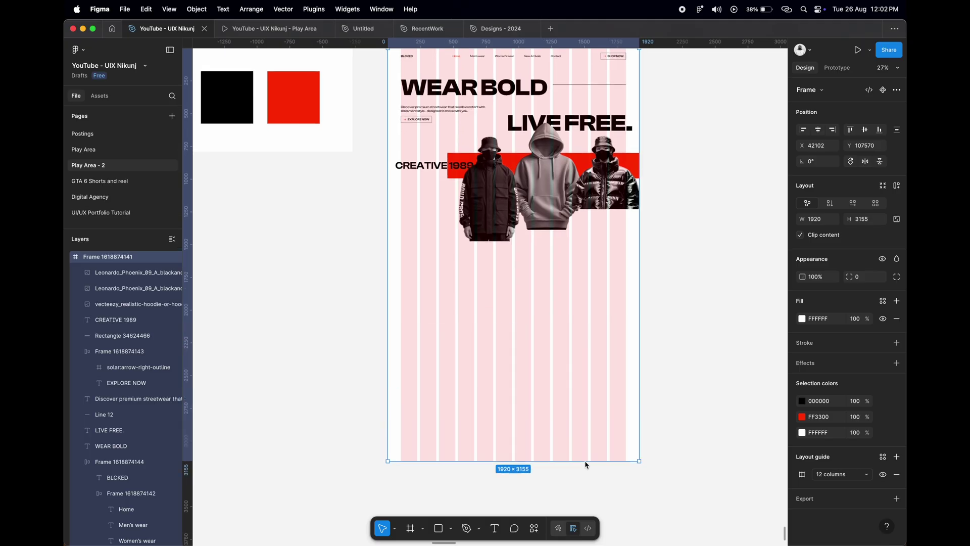
scroll(585, 454, "down", 3)
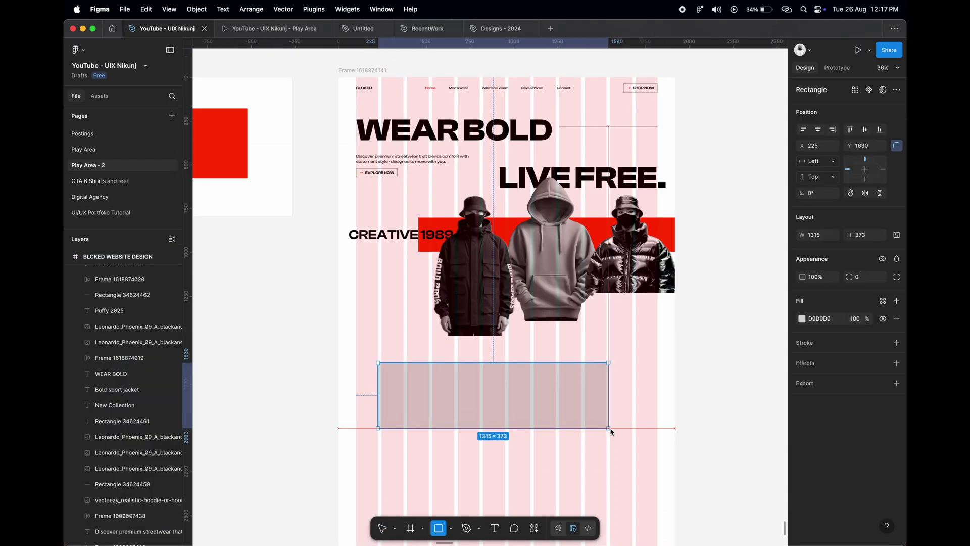
left_click_drag(610, 430, 613, 430)
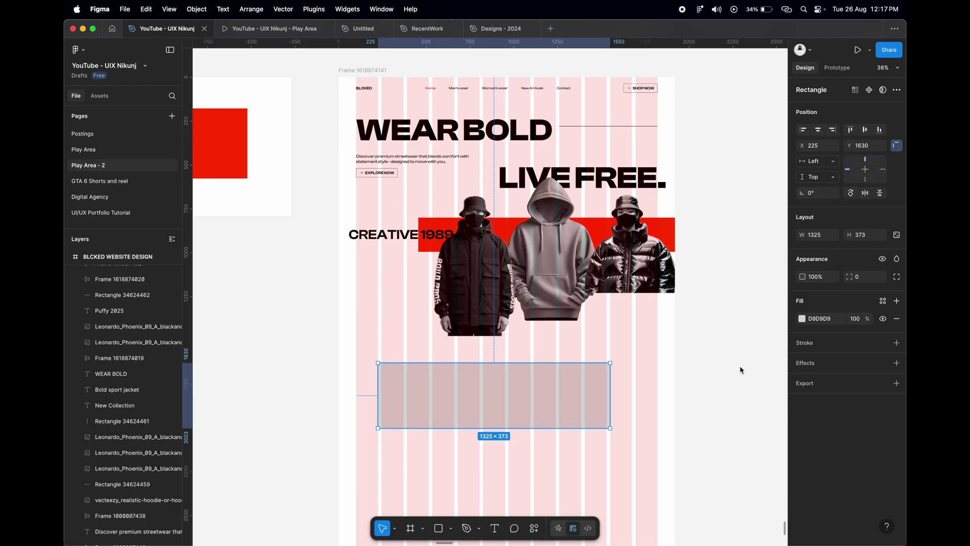
Resize the placeholder to 1920×246, centre it, and move it directly under the hero.
key("Tab")
type("20")
key("Tab")
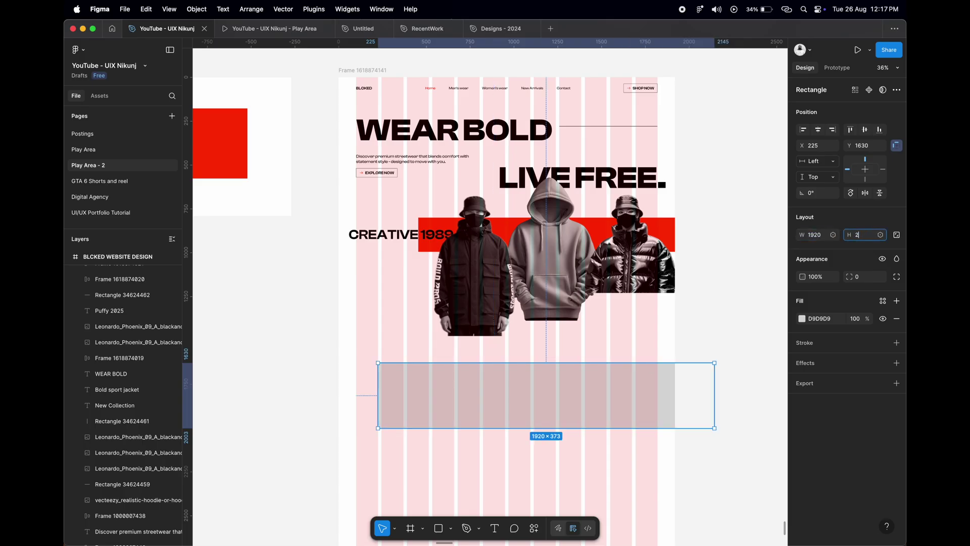
type("46")
key("Return")
left_click_drag(589, 373, 559, 368)
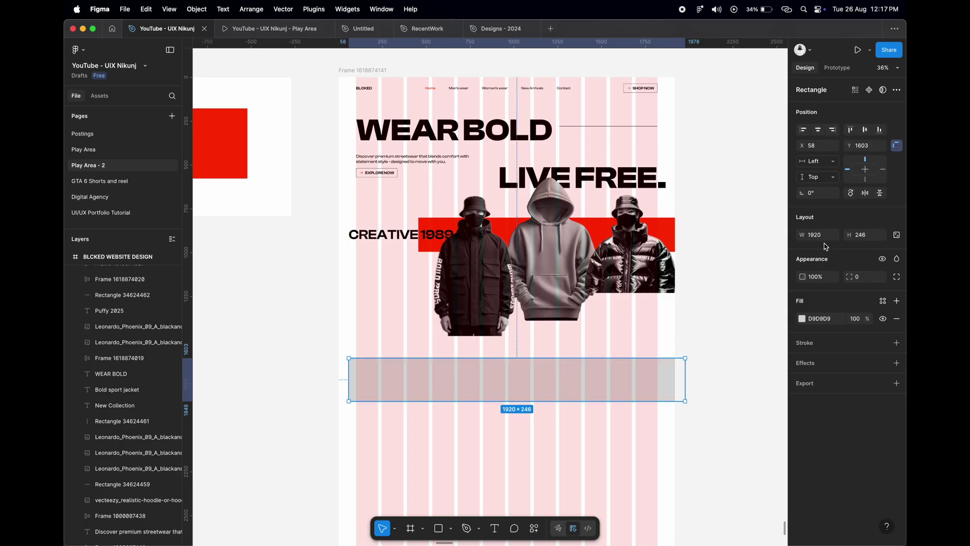
left_click(818, 130)
left_click_drag(618, 377, 618, 309)
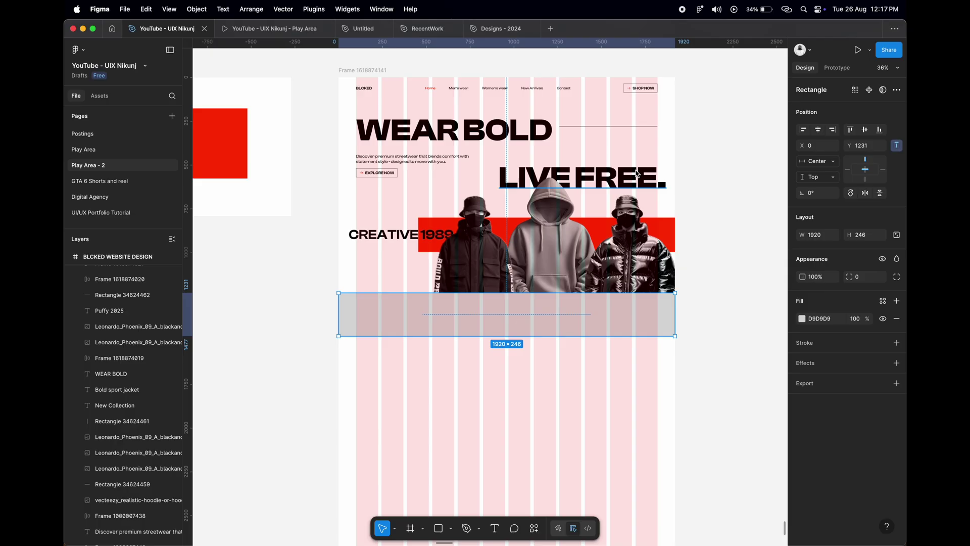
Change the band's fill to white FFFFFF.
left_click(692, 319)
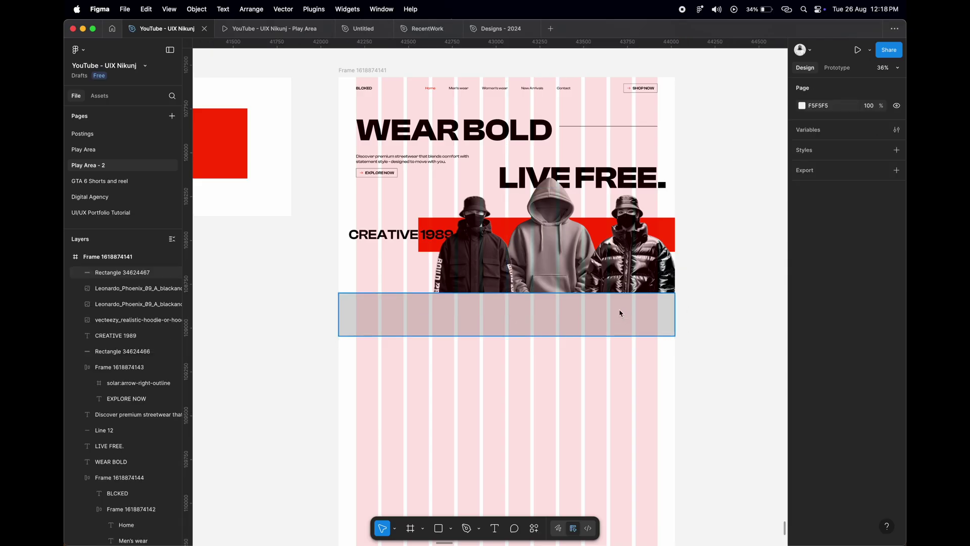
left_click(622, 309)
left_click(801, 319)
left_click_drag(707, 354, 639, 303)
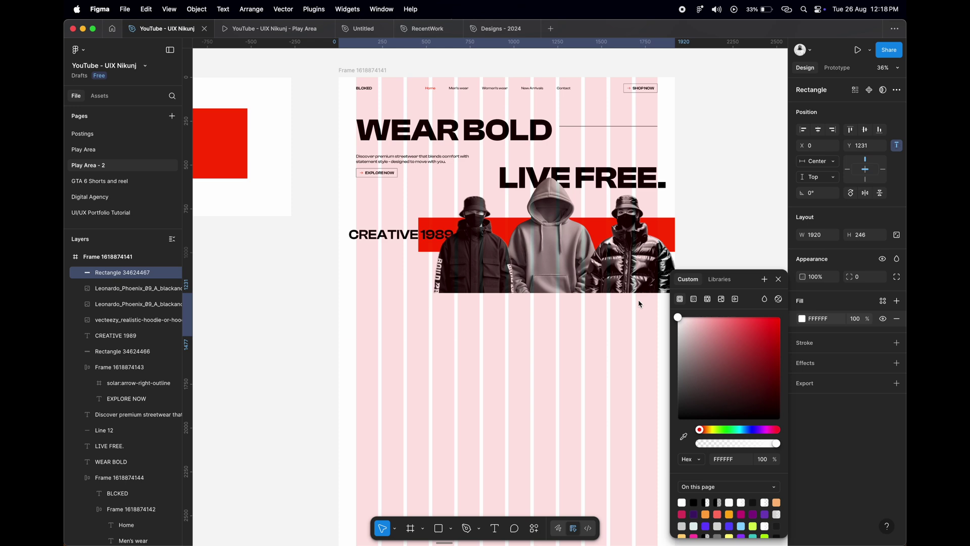
left_click(655, 378)
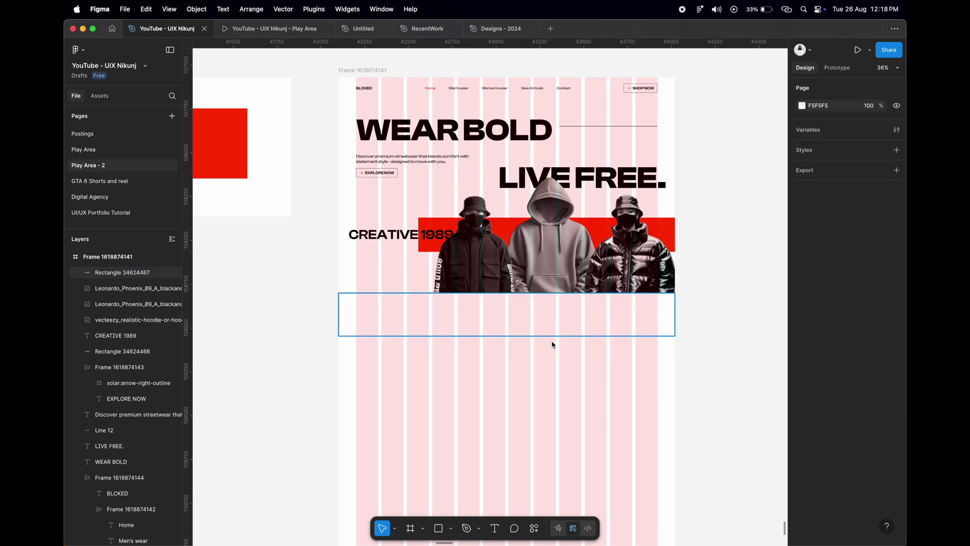
Select the four small model photos on the Assets board.
scroll(553, 345, "down", 2, "ctrl")
scroll(558, 346, "left", 10)
left_click_drag(282, 329, 481, 357)
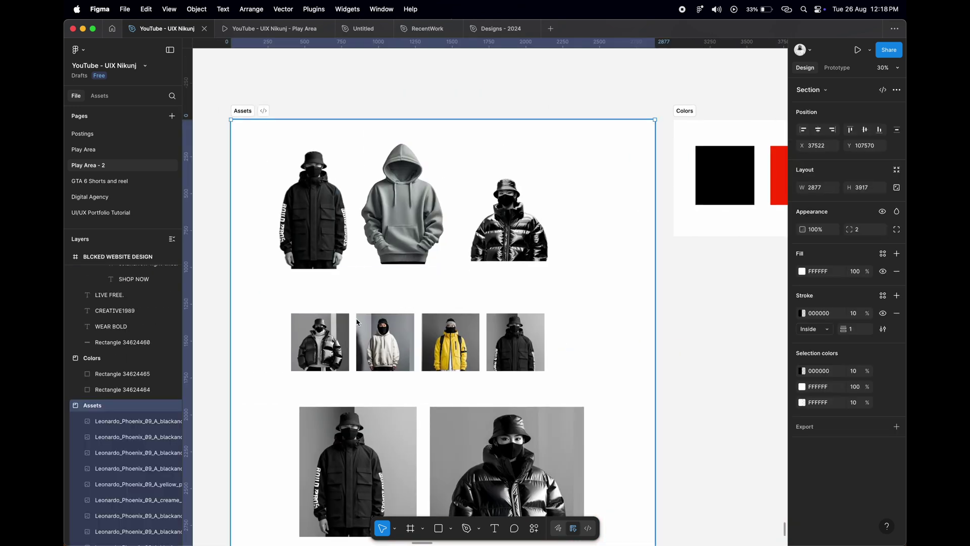
left_click(516, 344, "shift")
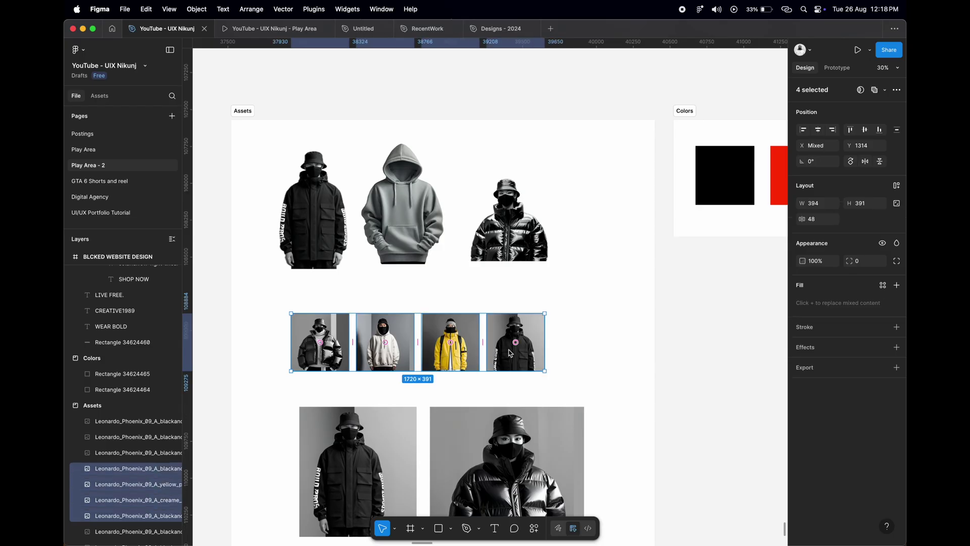
Copy the four model photos and paste them into the landing-page frame.
right_click(505, 343)
left_click(631, 262)
scroll(494, 292, "right", 10)
scroll(494, 303, "right", 3)
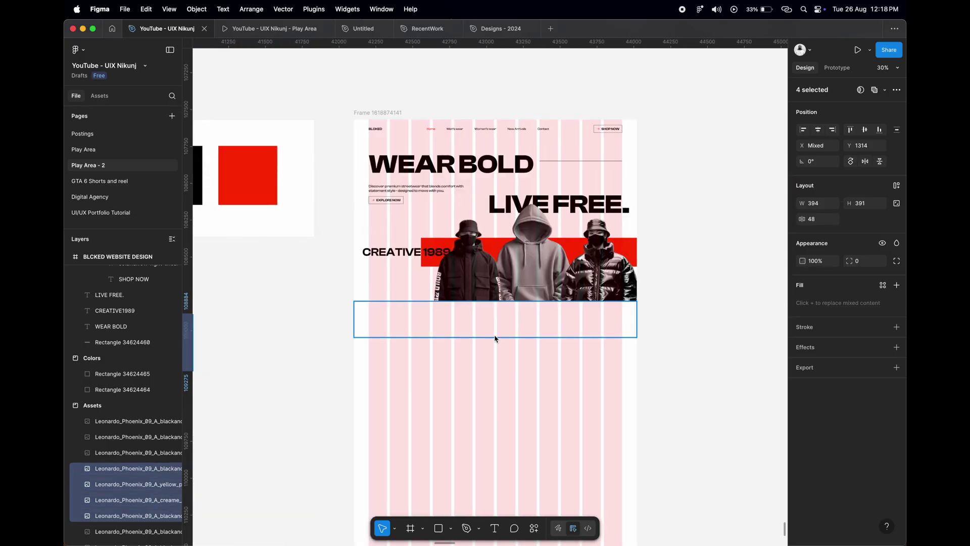
scroll(494, 335, "up", 1, "ctrl")
scroll(477, 334, "right", 2)
left_click(422, 316)
right_click(423, 317)
left_click(457, 200)
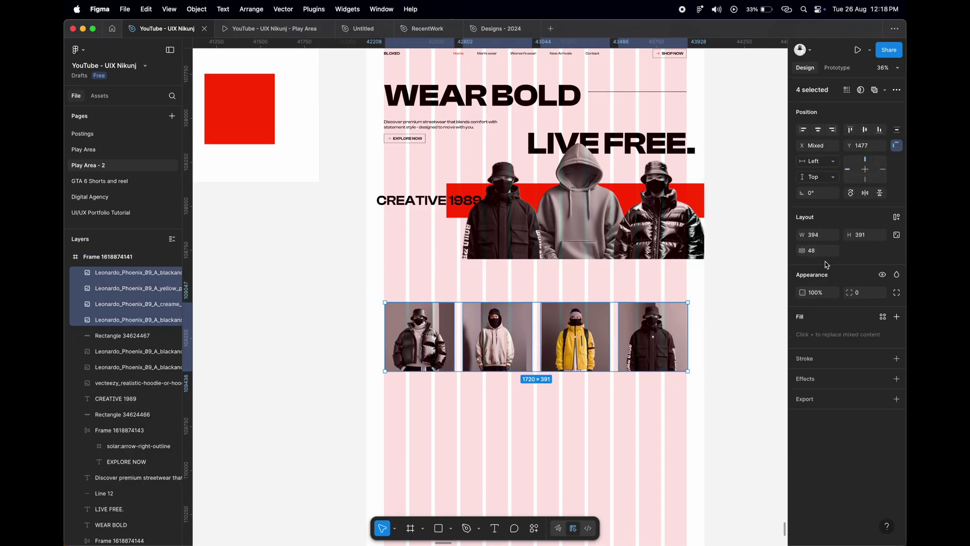
Wrap all four pasted photos in an auto-layout row with Auto gap spacing.
scroll(687, 298, "down", 2)
scroll(687, 298, "up", 2, "ctrl")
scroll(657, 303, "up", 1)
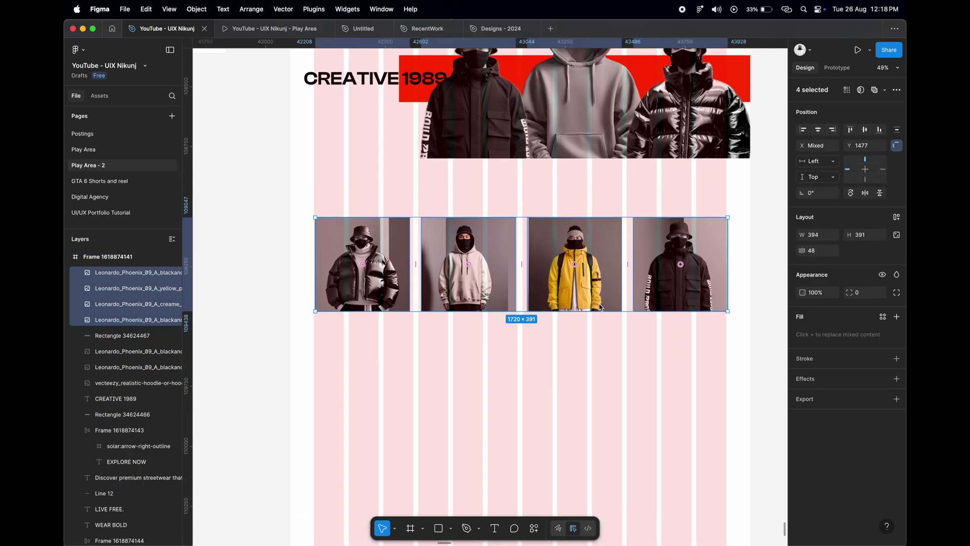
left_click(483, 361)
left_click(362, 262)
left_click(712, 353)
left_click_drag(712, 350, 384, 261)
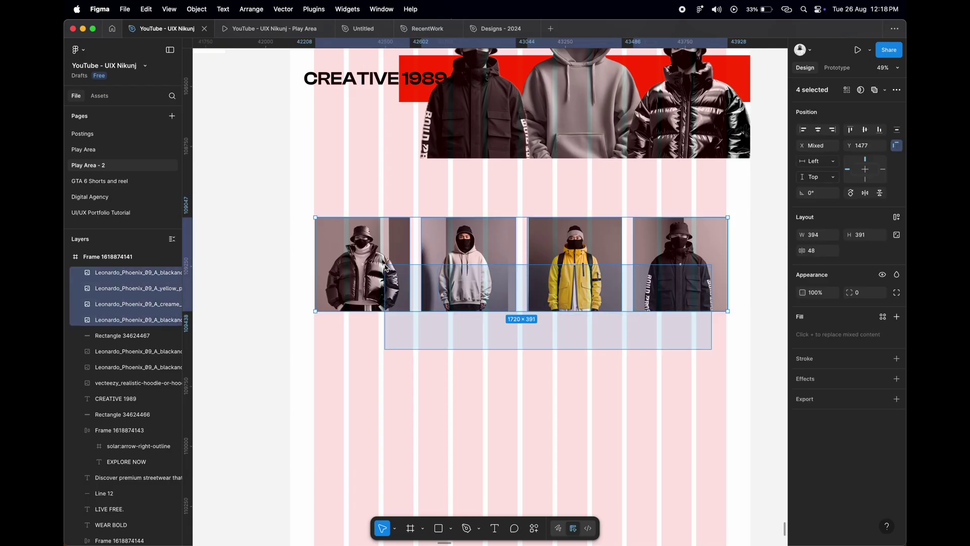
left_click(897, 218)
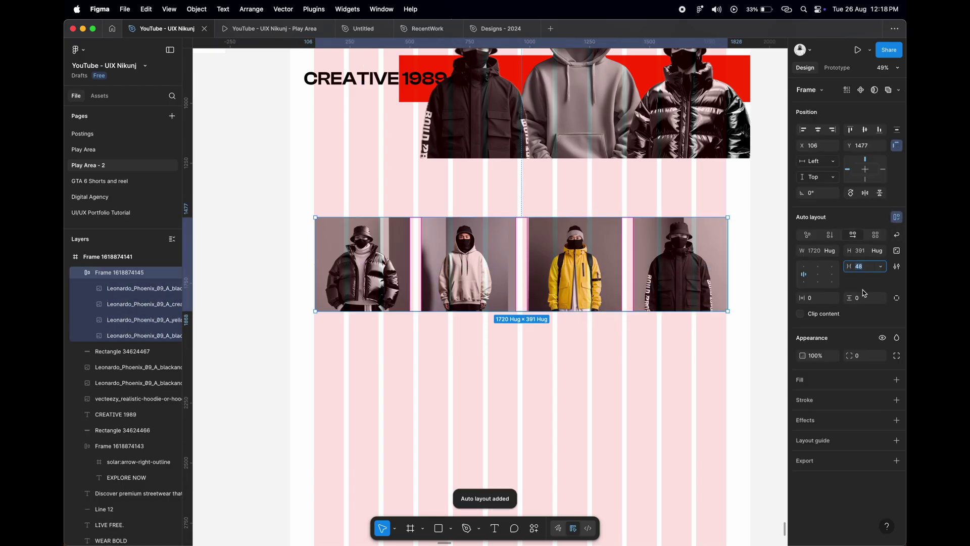
type("aut")
key("Return")
Set the photo row's X position to 100.
left_click(816, 146)
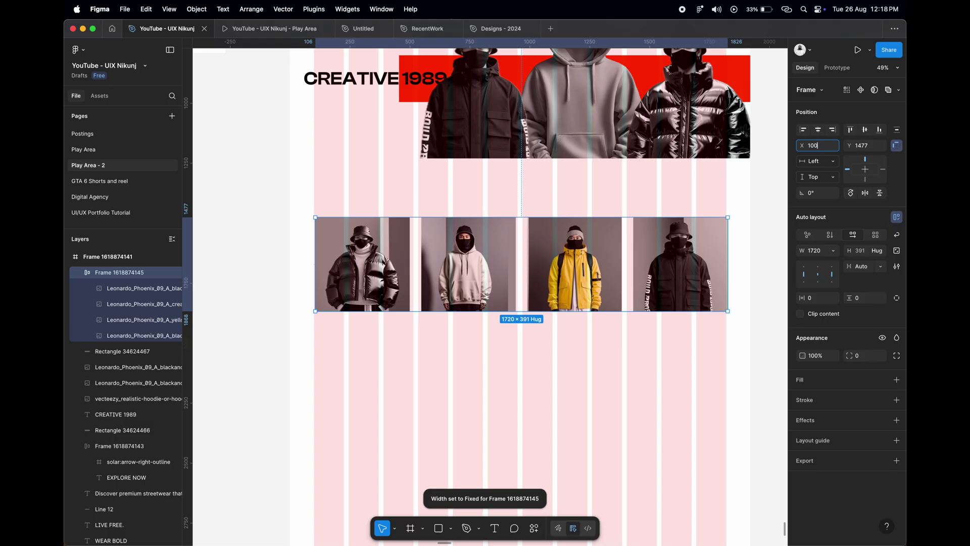
type("100")
key("Tab")
key("Escape")
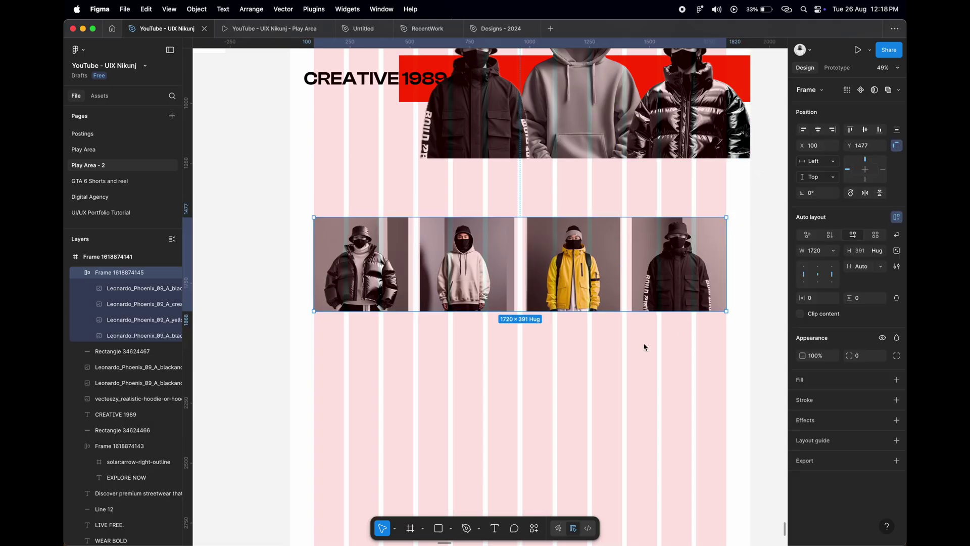
left_click(574, 361)
scroll(574, 362, "up", 3)
Paste a copy of the EXPLORE NOW button into the page and delete its label, keeping the arrow.
scroll(574, 362, "up", 3)
scroll(408, 272, "up", 5)
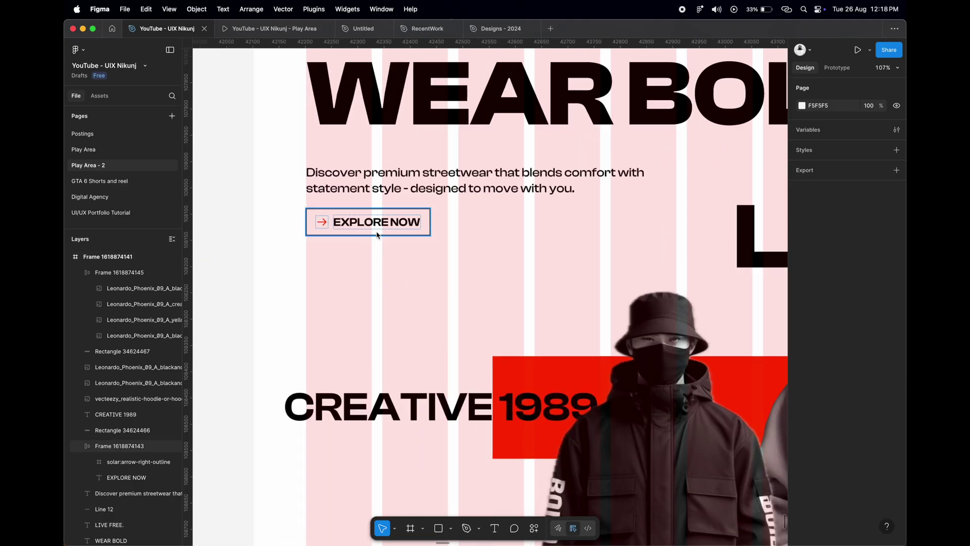
right_click(378, 230)
left_click(514, 287)
scroll(514, 288, "down", 5)
scroll(514, 288, "down", 5)
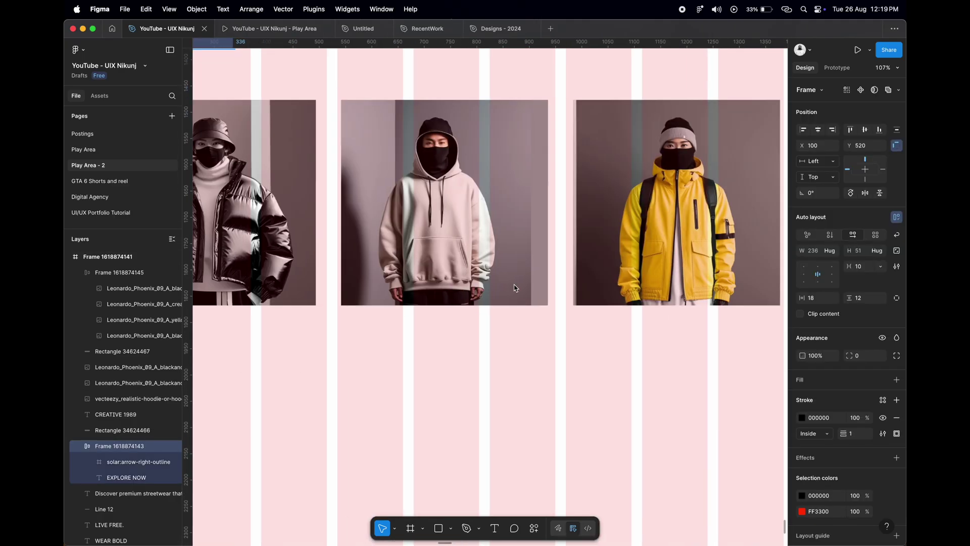
scroll(556, 328, "down", 3)
right_click(583, 169)
left_click(611, 188)
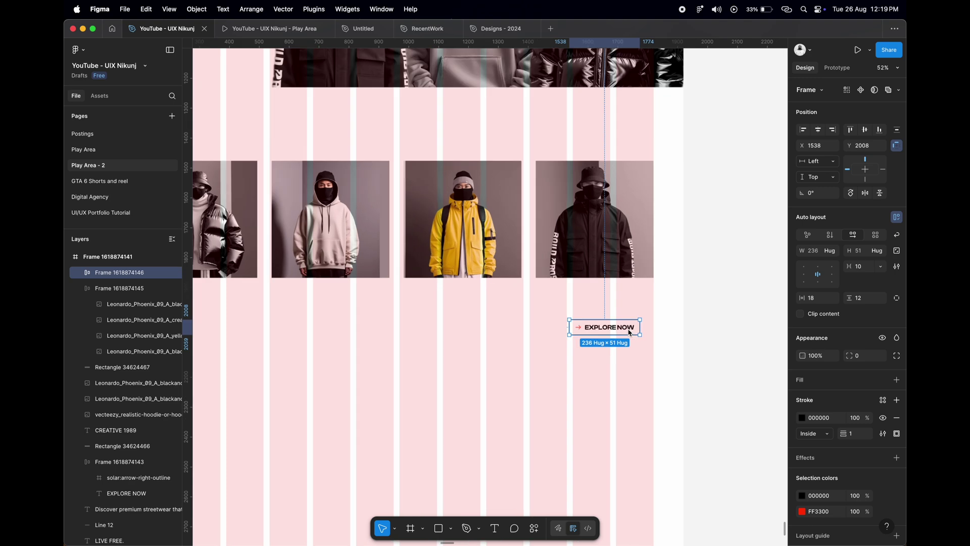
scroll(587, 322, "up", 5)
scroll(587, 322, "up", 3)
key("Delete")
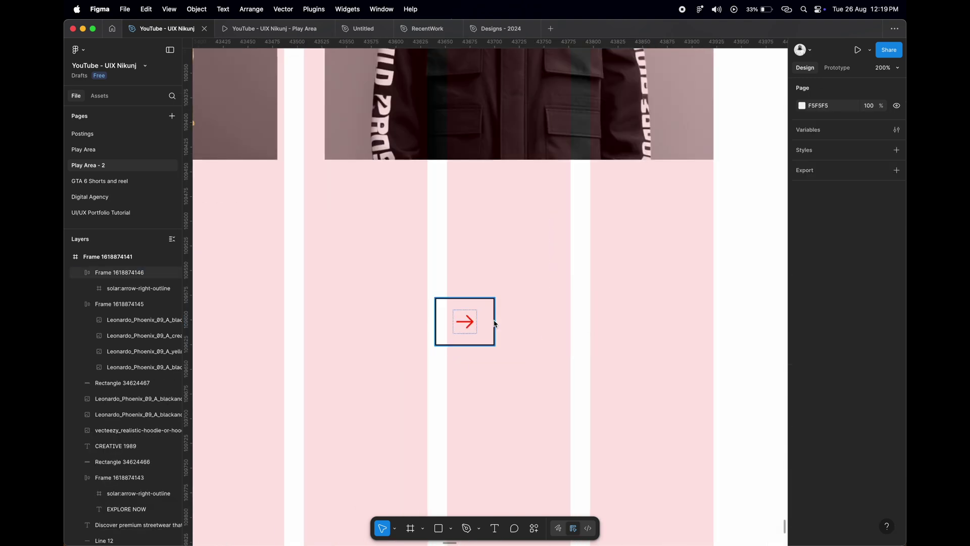
Make the arrow an absolutely positioned, white-filled button floating over the carousel's photo row.
left_click(494, 323)
left_click(896, 417)
left_click(508, 338)
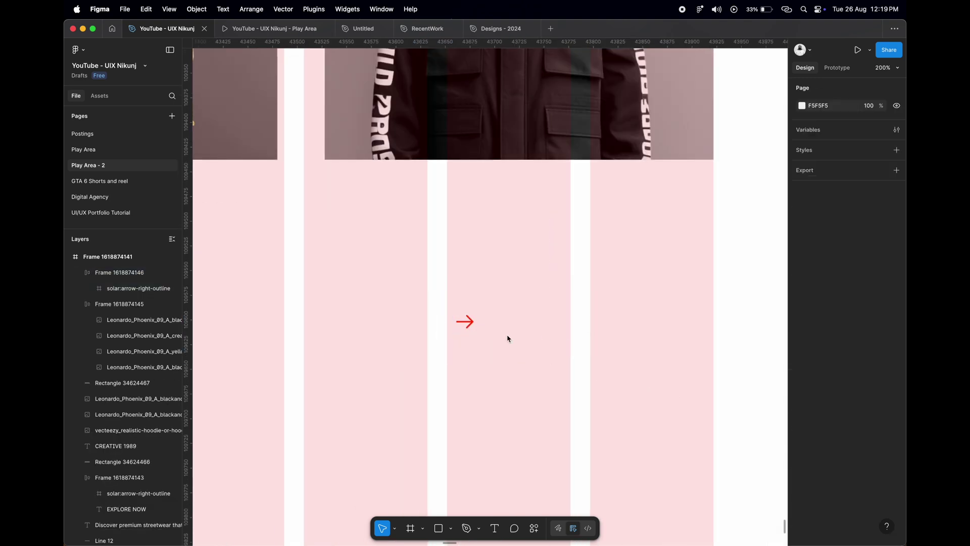
left_click(465, 321)
scroll(578, 335, "down", 5)
mouse_move(541, 327)
left_mouse_down()
mouse_move(574, 273)
mouse_move(621, 296)
left_mouse_up()
scroll(621, 296, "left", 3)
left_click(898, 112)
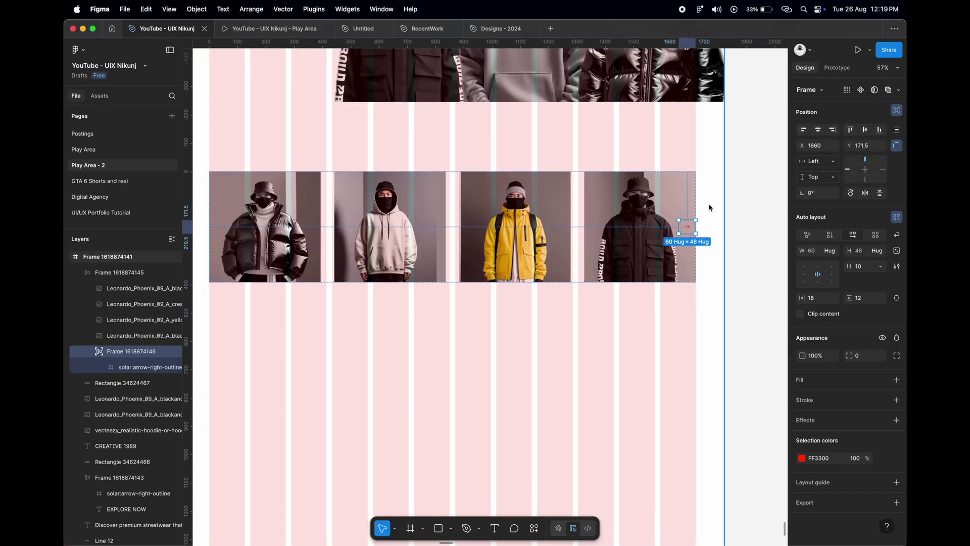
scroll(700, 316, "up", 5, "ctrl")
left_click(896, 379)
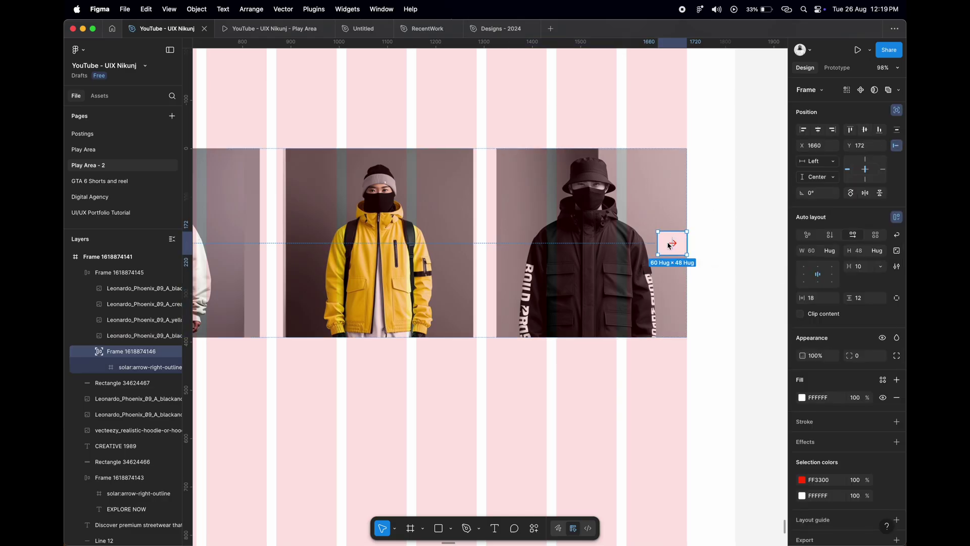
Duplicate the arrow button onto the carousel's left edge and flip it to point left.
key("super+d")
scroll(675, 267, "down", 3, "ctrl")
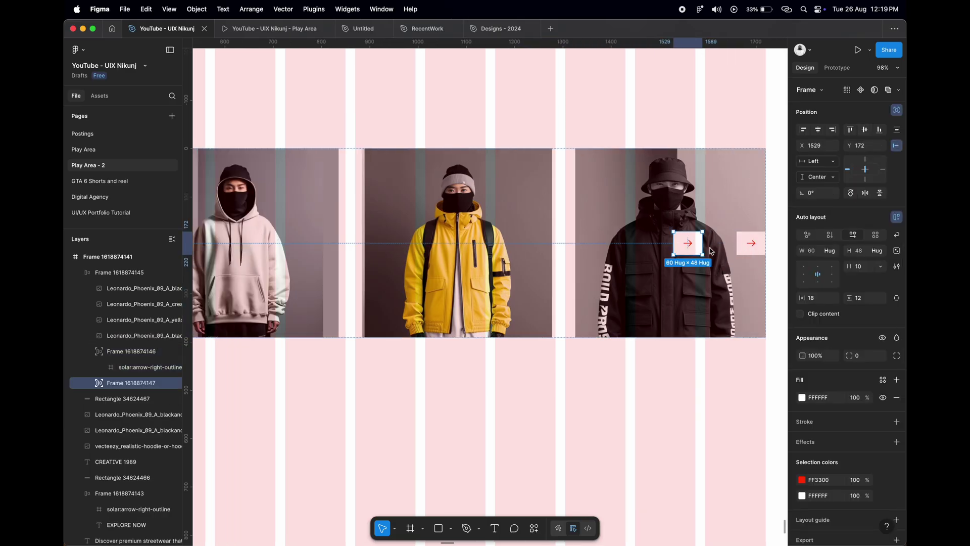
key("alt+a")
scroll(225, 234, "up", 10)
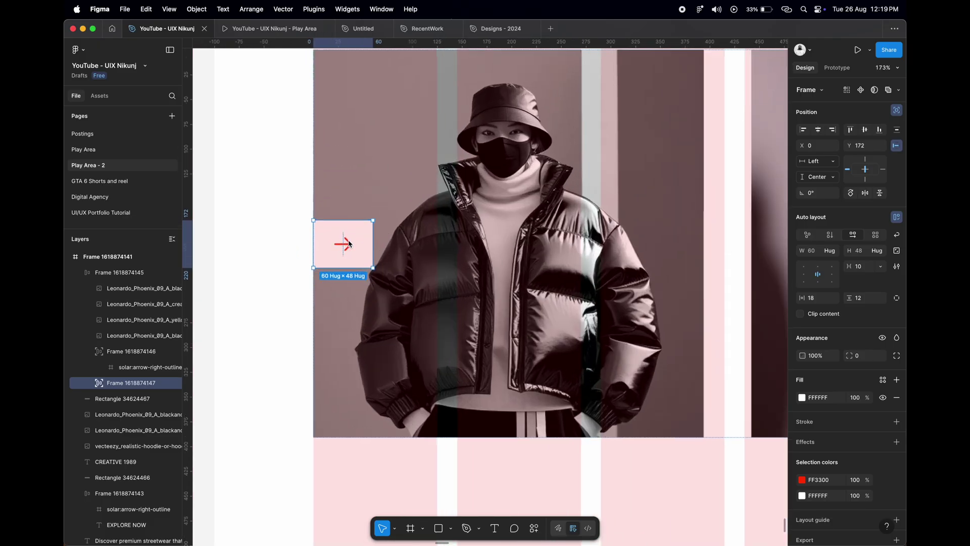
right_click(346, 246)
left_click(374, 490)
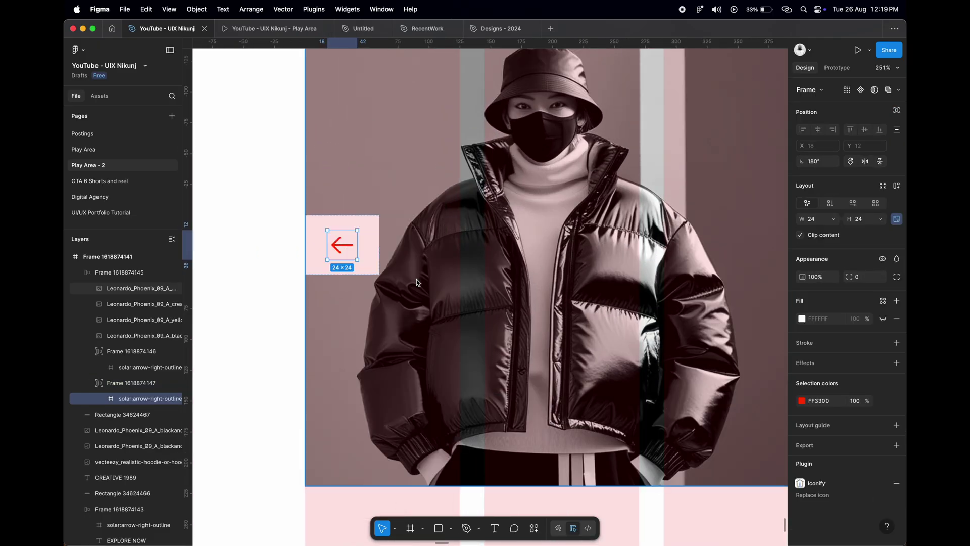
scroll(434, 347, "down", 5, "ctrl")
left_click(429, 347)
Move the carousel up under the hero image to Y 1284.
scroll(429, 347, "down", 1, "ctrl")
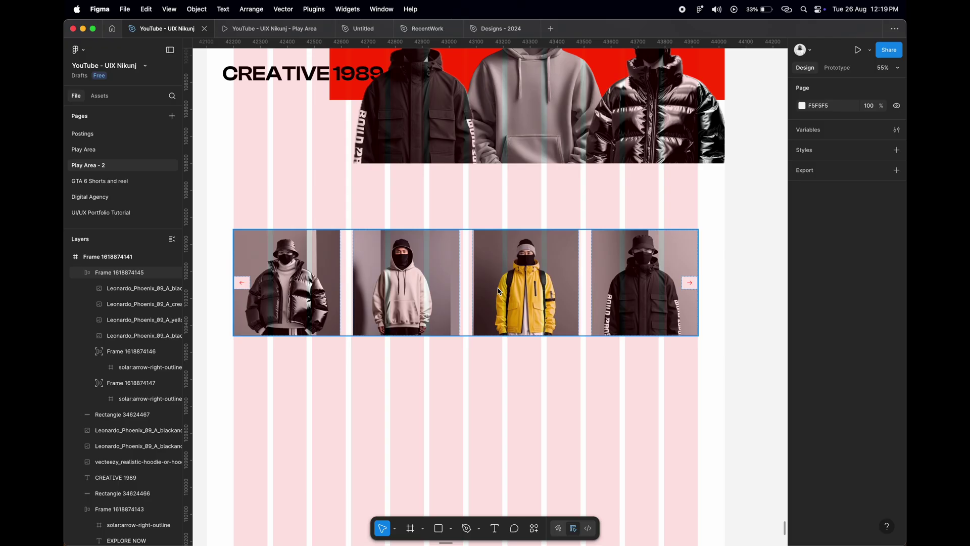
left_click(449, 324)
key("shift+Up")
key("shift+Up")
key("shift+Up")
key("Up")
key("Up")
key("shift+Up")
key("shift+Up")
key("shift+Up")
key("shift+Up")
key("shift+Up")
key("shift+Up")
key("shift+Up")
key("shift+Up")
key("Up")
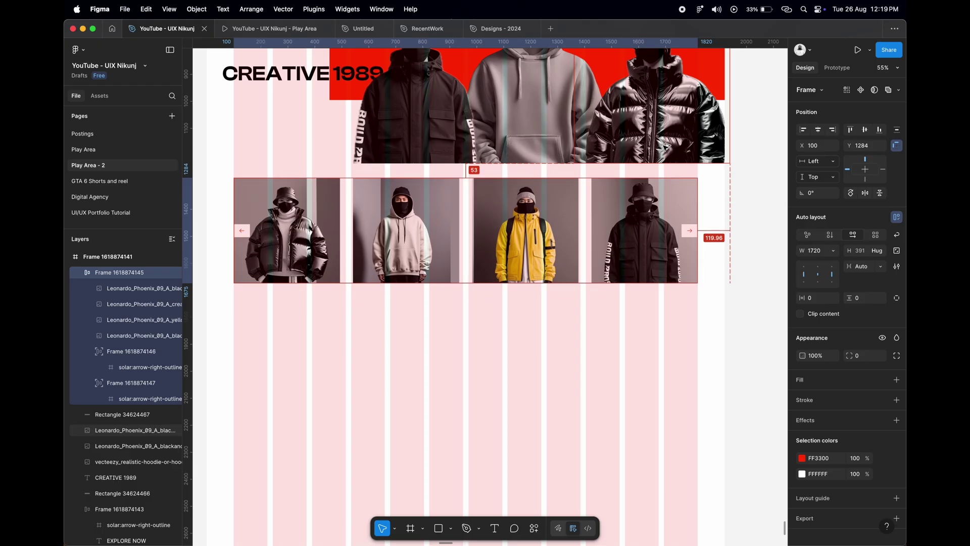
left_click(751, 256)
scroll(696, 273, "down", 3)
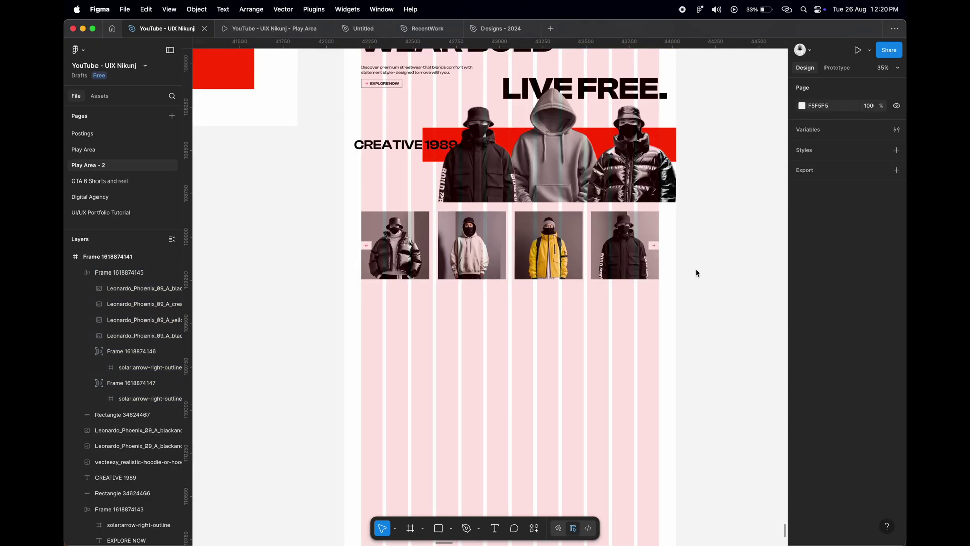
Copy WEAR BOLD below the carousel at X 100 and retype it as 'New Collection'.
scroll(596, 337, "up", 5)
left_click(423, 103)
left_click_drag(423, 103, 410, 381, "alt")
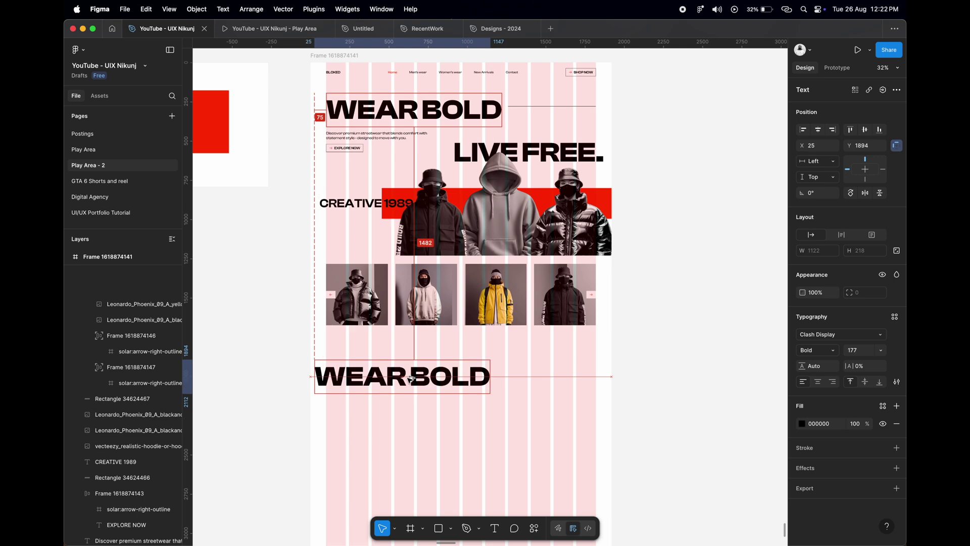
scroll(410, 382, "up", 2)
scroll(410, 381, "up", 2)
scroll(409, 381, "up", 2)
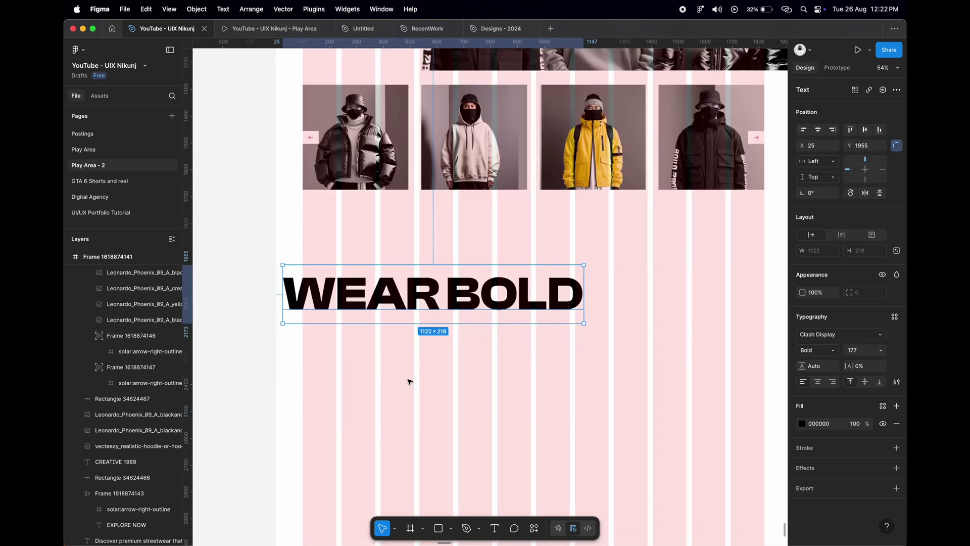
type("00")
key("Return")
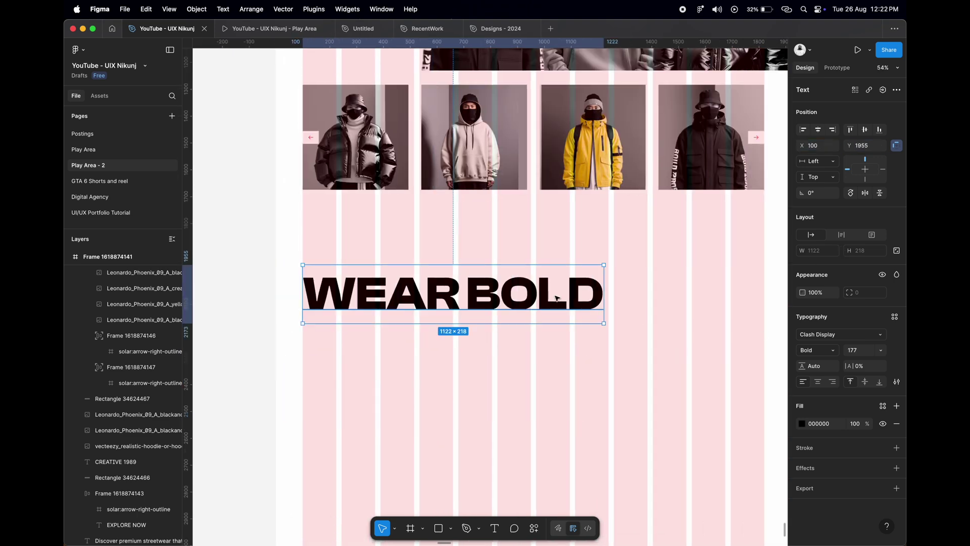
key("Return")
type("New Collecti")
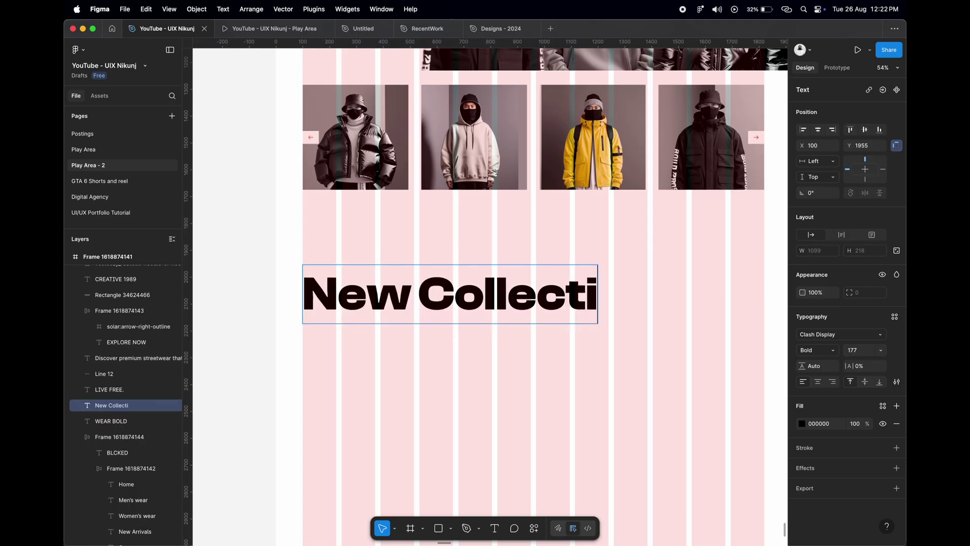
type("on")
key("Escape")
Make New Collection Semibold at size 100 and nudge it up under the carousel.
left_click(837, 350)
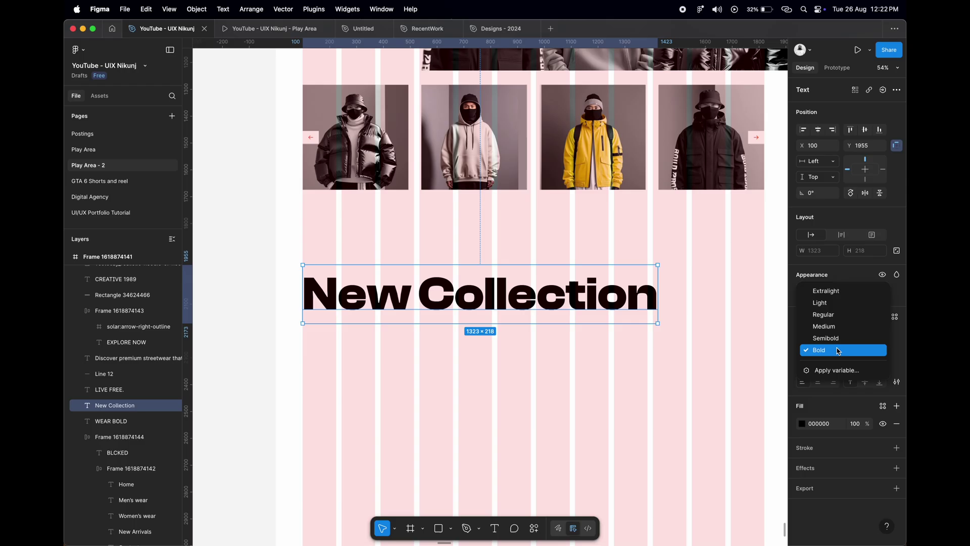
type("100")
key("Return")
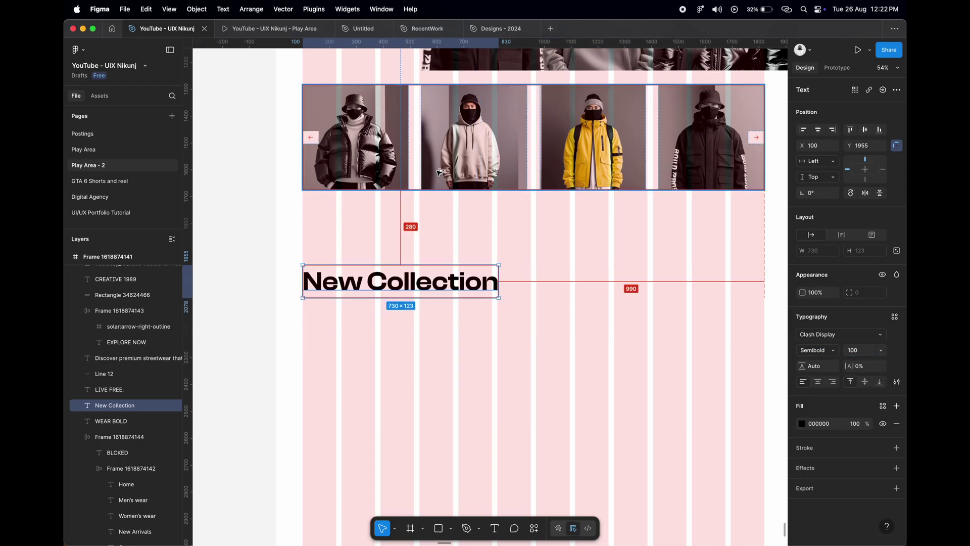
key("shift+Up")
key("shift+Up")
key("shift+Up")
key("shift+Up")
key("shift+Up")
key("shift+Up")
key("shift+Up")
key("shift+Up")
key("shift+Up")
key("shift+Up")
key("Up")
key("Up")
key("Up")
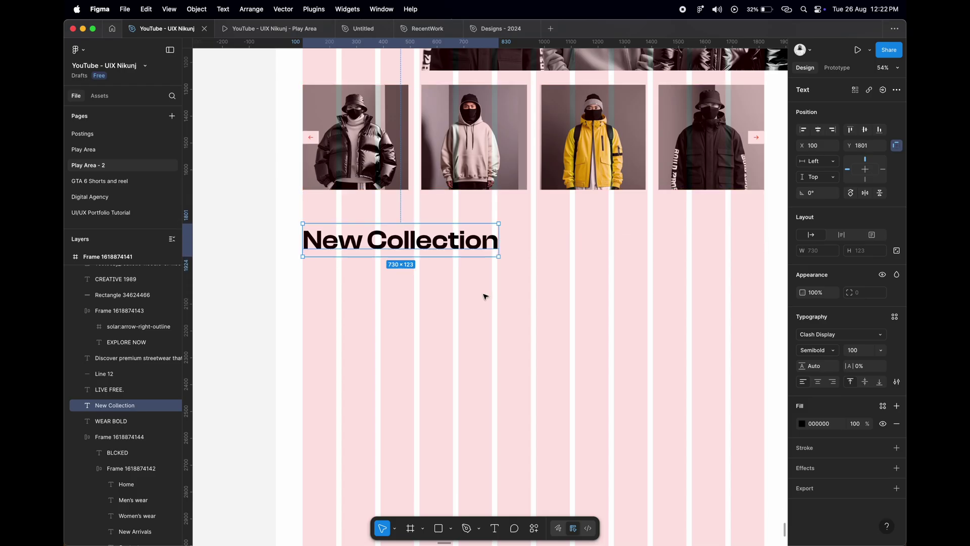
key("Escape")
Copy Line 12 beside New Collection, vertically centred on the heading text.
scroll(484, 297, "down", 3)
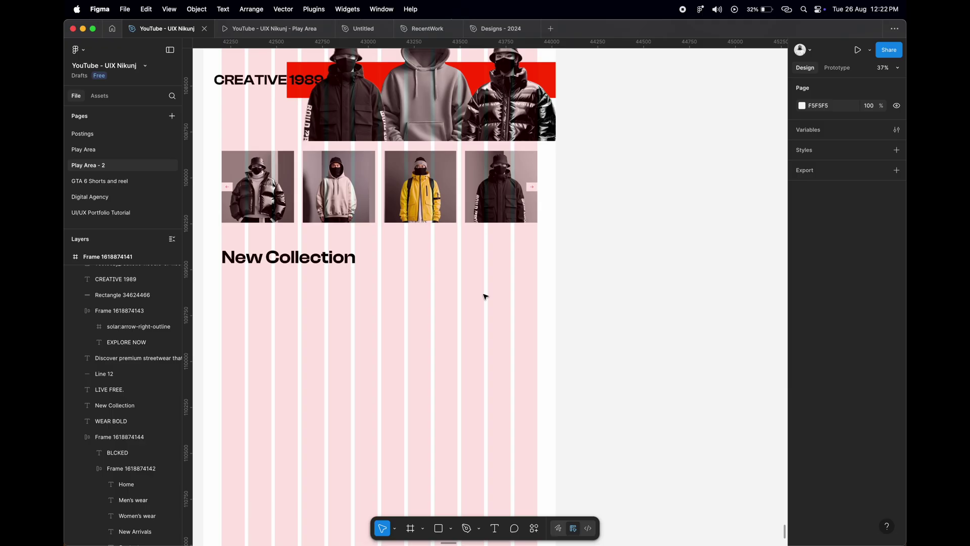
scroll(485, 297, "up", 5)
left_click(523, 166)
left_click_drag(523, 166, 466, 421)
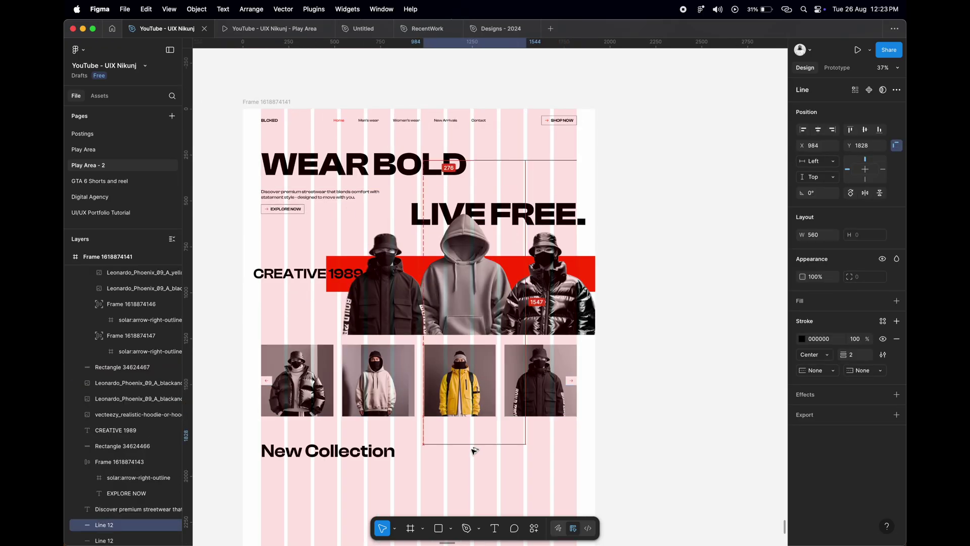
scroll(466, 420, "up", 5)
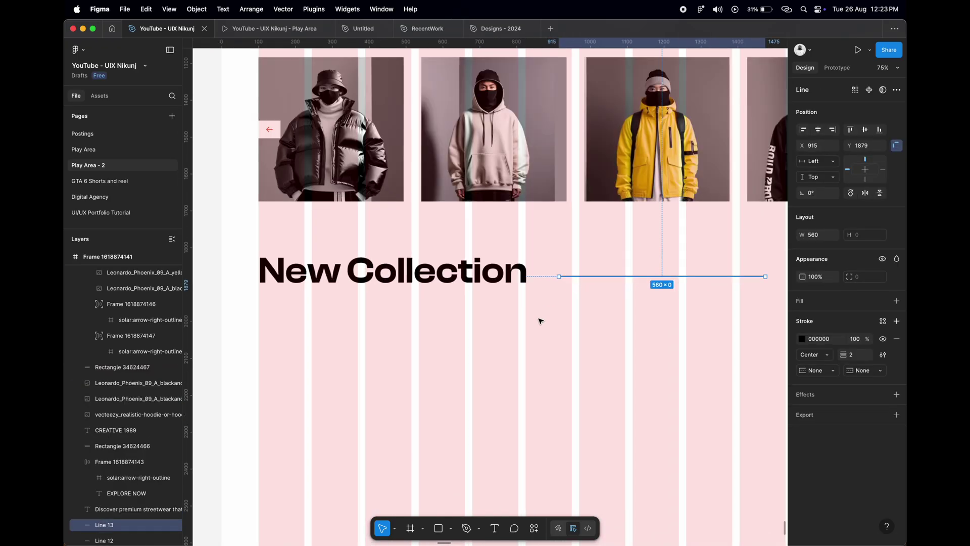
left_click(492, 278, "shift")
left_click(865, 129)
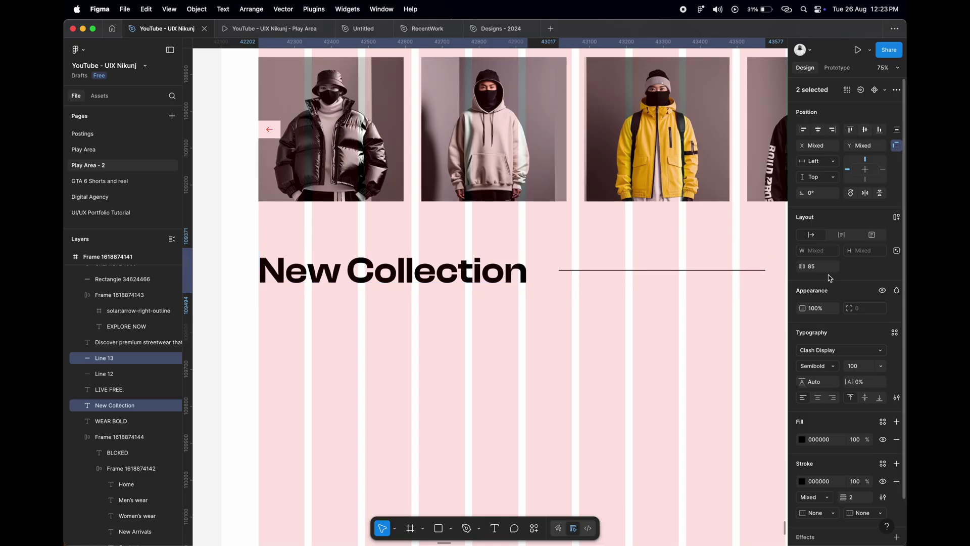
scroll(624, 332, "down", 3)
left_click(623, 332)
Place a copy of the WEAR BOLD heading below New Collection.
scroll(466, 314, "up", 2)
scroll(468, 314, "up", 1)
scroll(468, 314, "up", 5)
scroll(485, 262, "up", 5)
left_click(498, 216)
scroll(495, 216, "down", 4)
left_click_drag(493, 215, 494, 412)
Scale the WEAR BOLD copy to 2534 wide, pin it right, and fill it #EEEEEE.
scroll(494, 412, "up", 3)
scroll(520, 397, "up", 2)
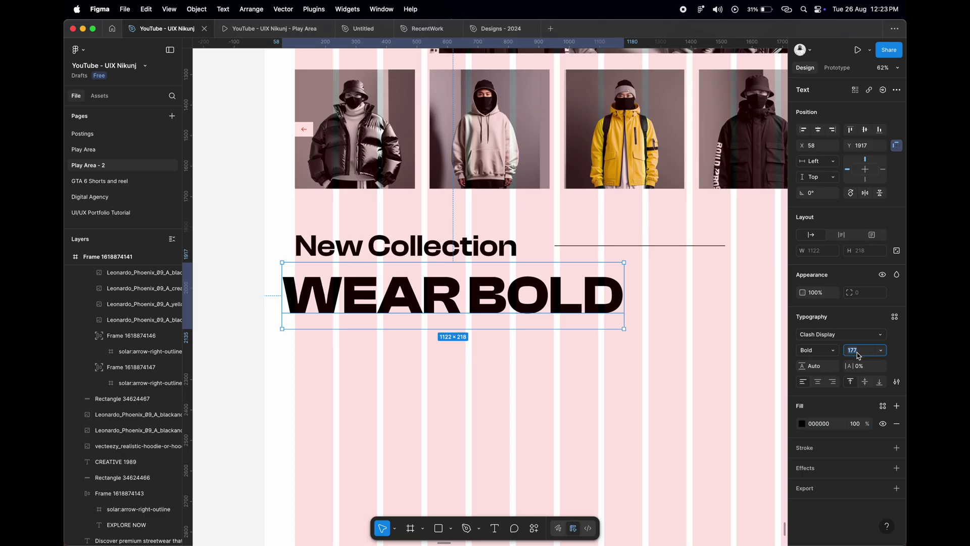
left_click_drag(624, 328, 755, 416)
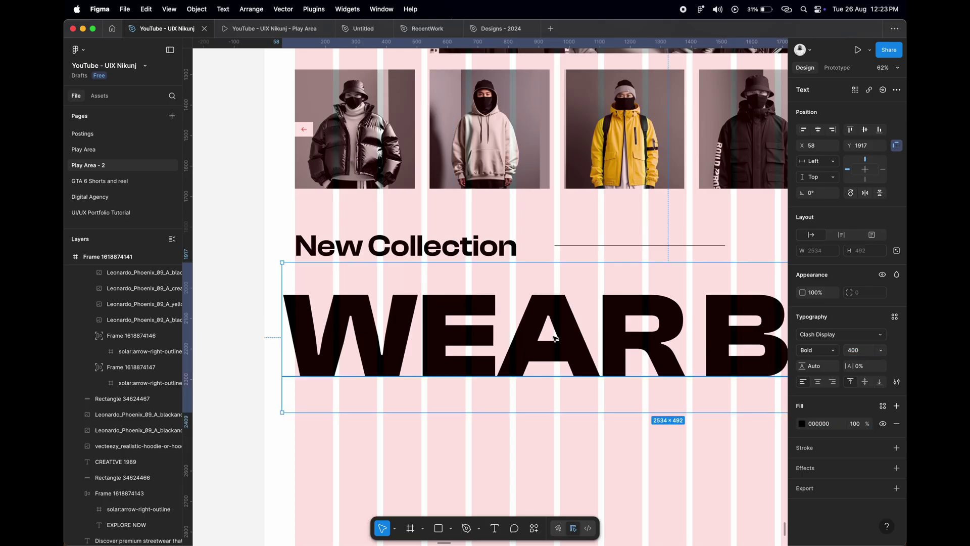
scroll(755, 306, "down", 3)
left_click(834, 131)
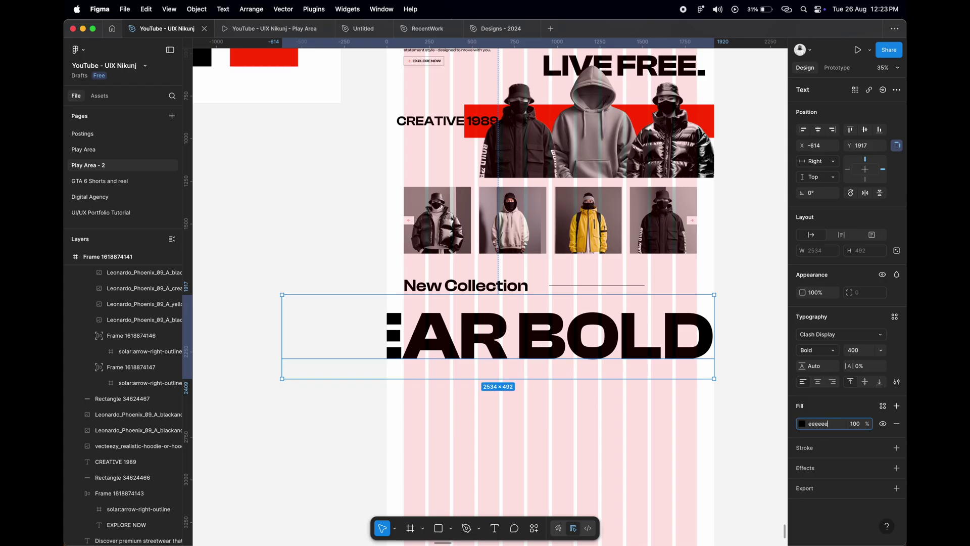
key("Tab")
double_click(522, 334)
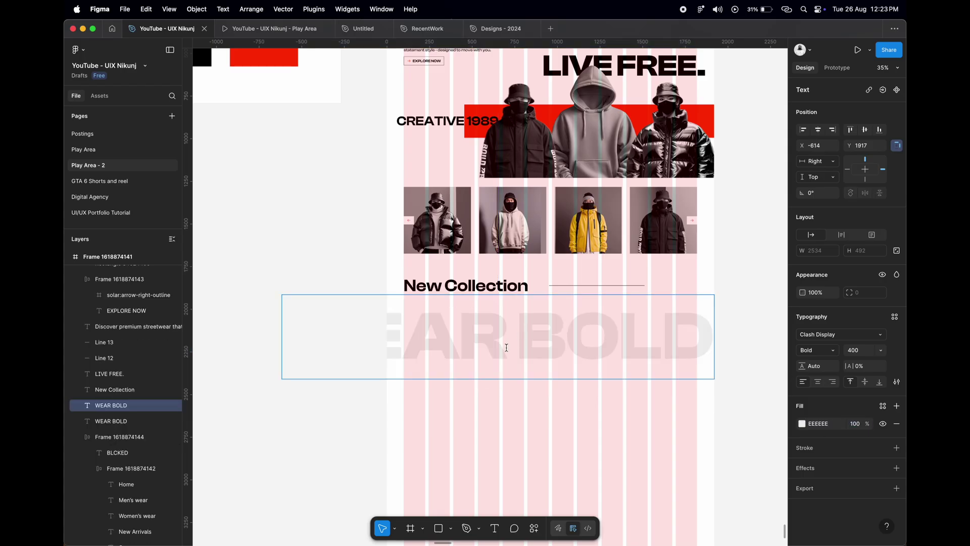
key("Escape")
key("Return")
key("Escape")
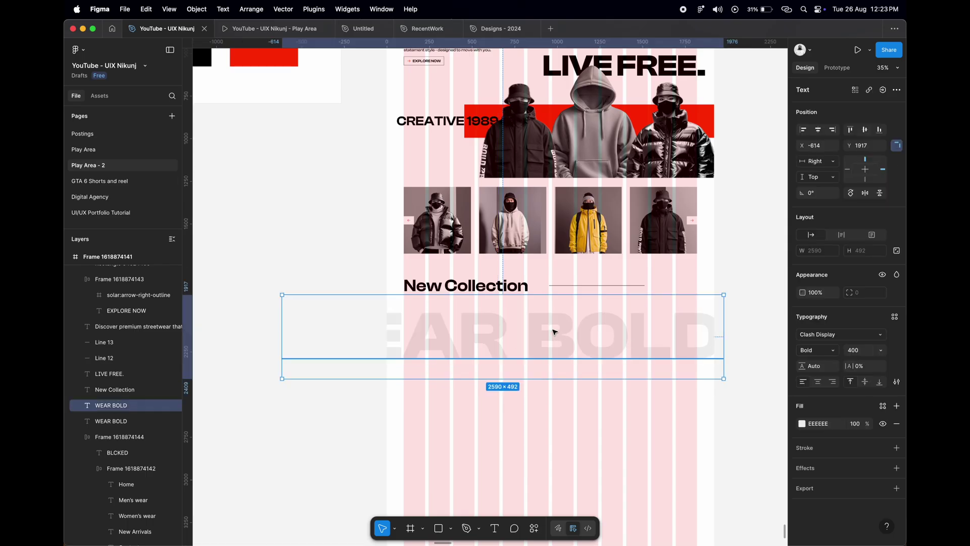
Shift the big WEAR BOLD text slightly left and give it 20% letter spacing.
left_click_drag(586, 331, 562, 333)
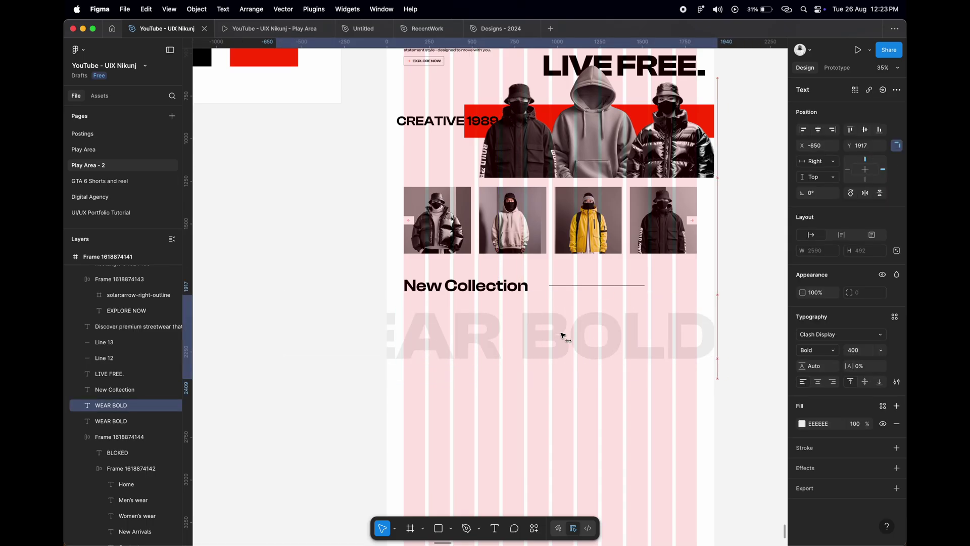
scroll(652, 362, "up", 3, "ctrl")
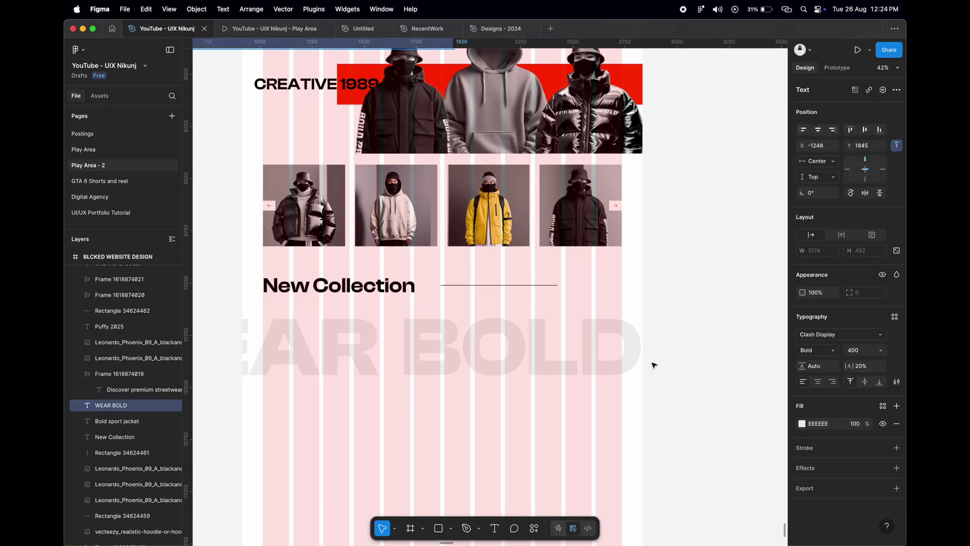
scroll(612, 368, "left", 3)
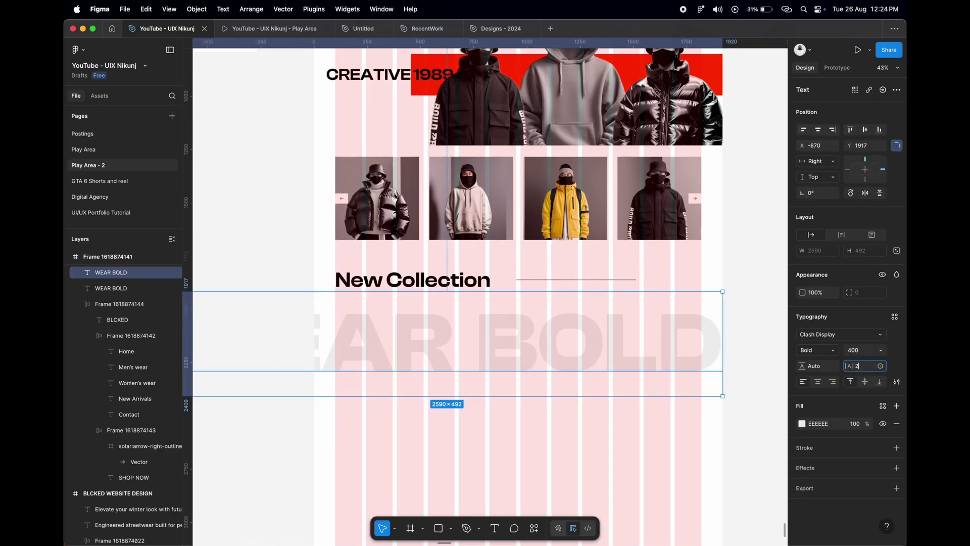
type("20")
key("Return")
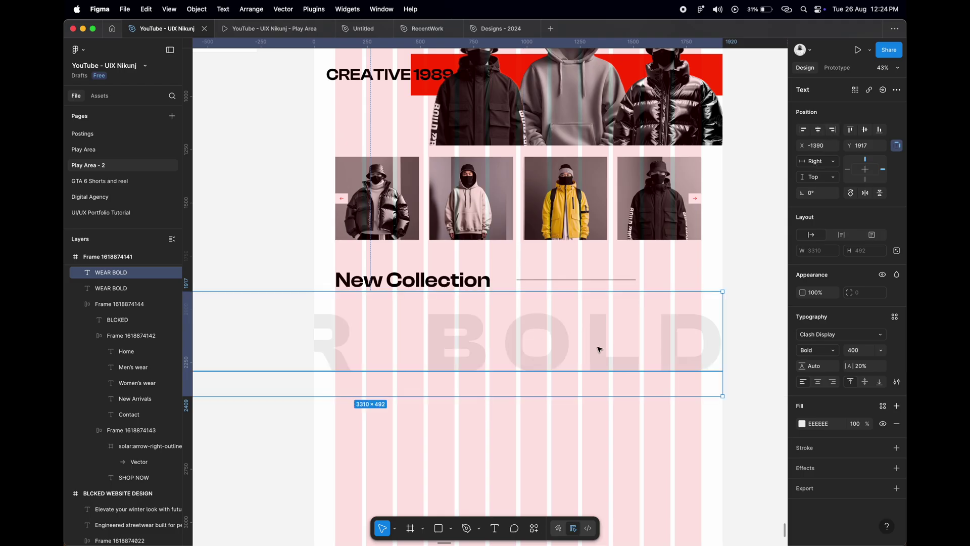
Narrow the gap between WEAR and BOLD, then select the finished watermark.
left_click(498, 407)
double_click(426, 351)
left_click(433, 359)
key("BackSpace")
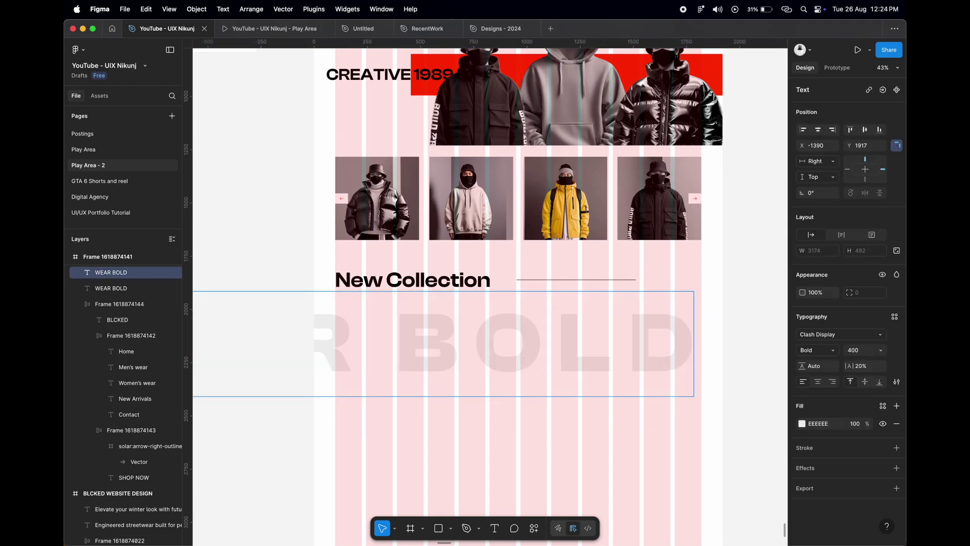
key("Escape")
scroll(732, 342, "down", 2)
left_click(735, 345)
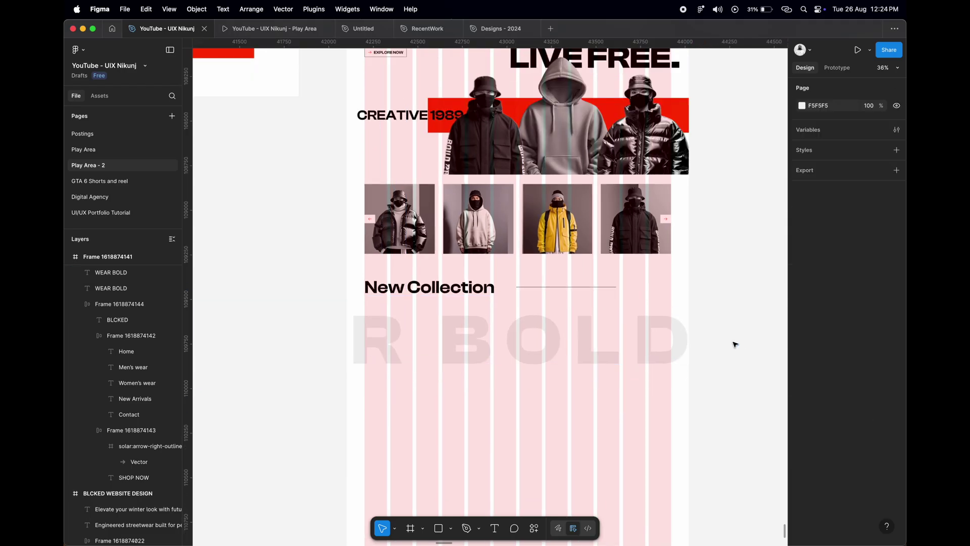
left_click(500, 313)
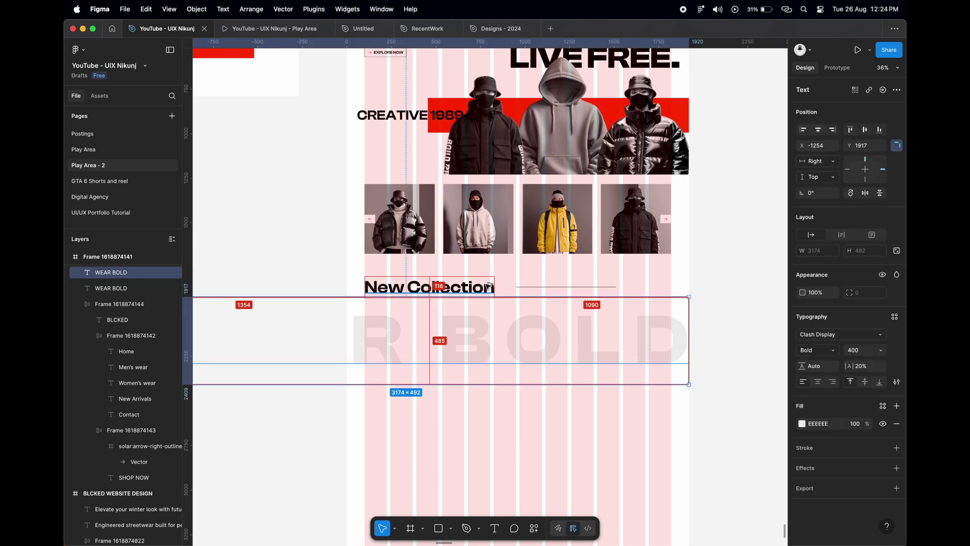
scroll(631, 240, "down", 1)
Nudge WEAR BOLD up and paste a copy of the hero's streetwear tagline below New Collection.
key("shift+Up")
key("shift+Up")
key("shift+Up")
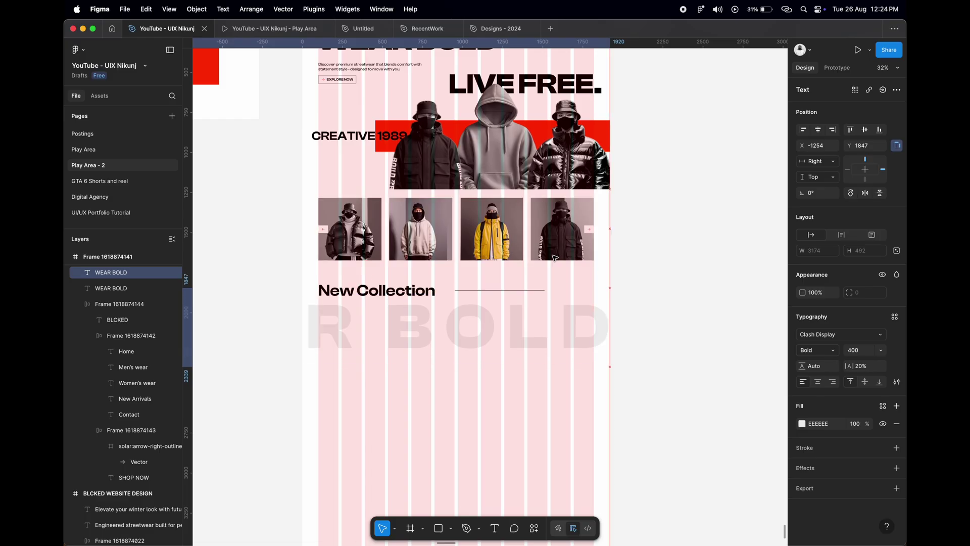
scroll(408, 121, "up", 2)
left_click(408, 122)
right_click(408, 122)
left_click(528, 396)
scroll(528, 396, "up", 5)
right_click(573, 216)
left_click(594, 235)
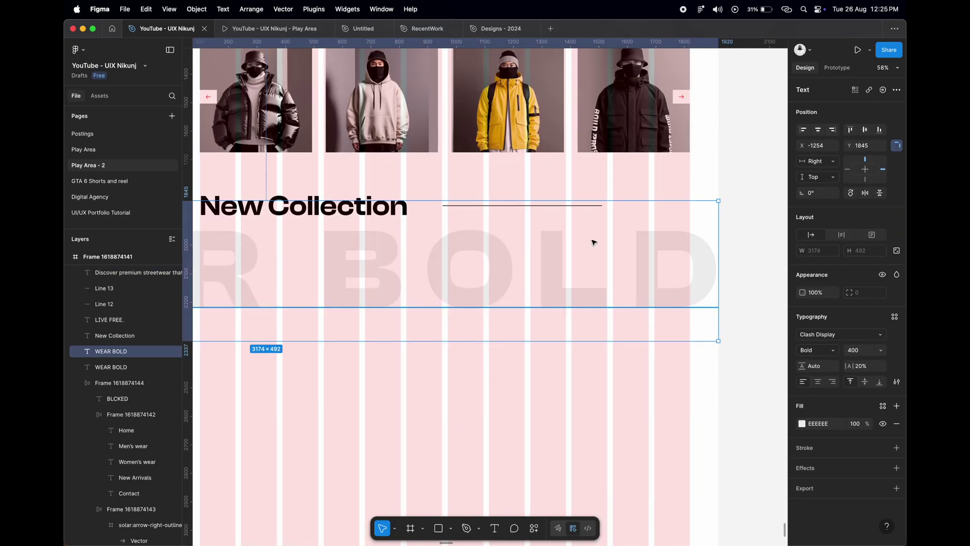
Wrap the pasted tagline in auto layout and position it at X 987.
left_click_drag(623, 261, 584, 261)
key("shift+a")
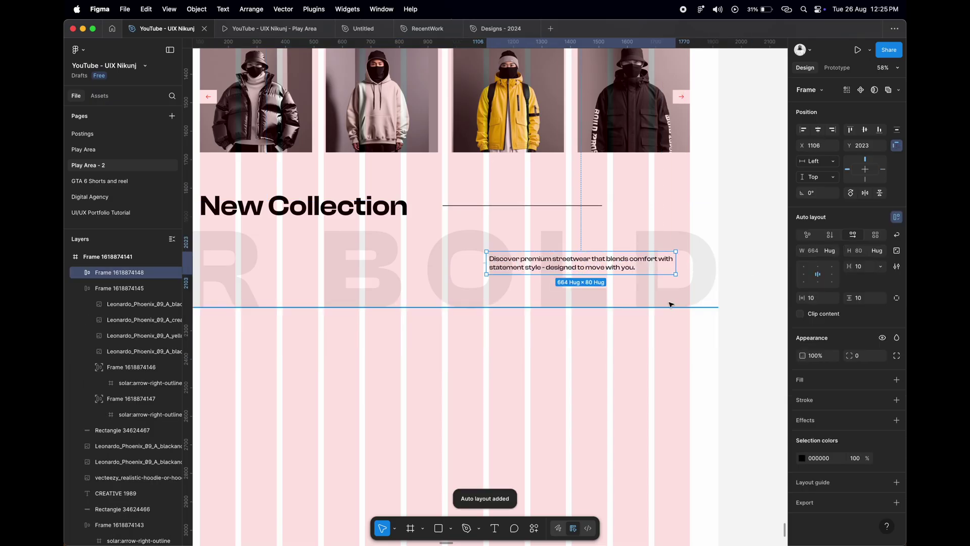
left_click(576, 307)
left_click_drag(614, 266, 578, 266)
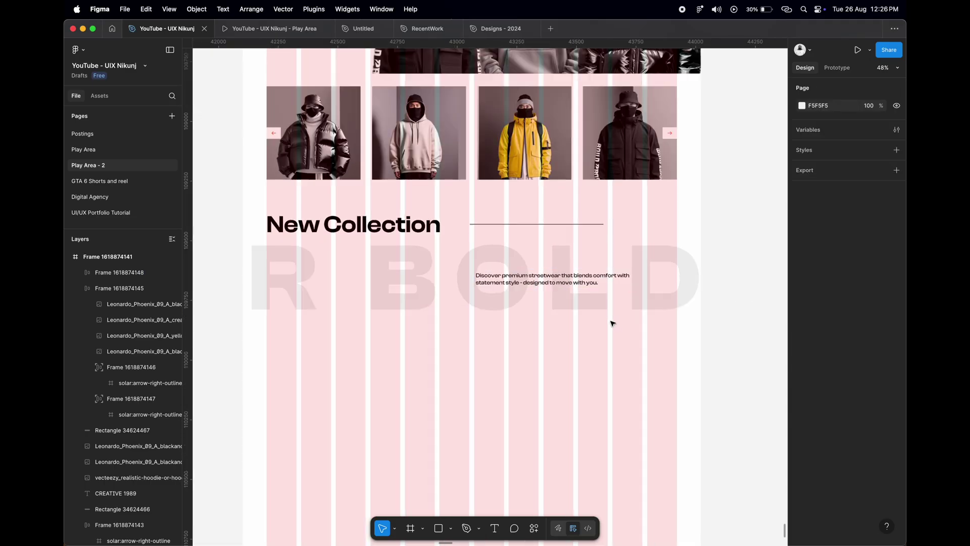
scroll(612, 324, "down", 2)
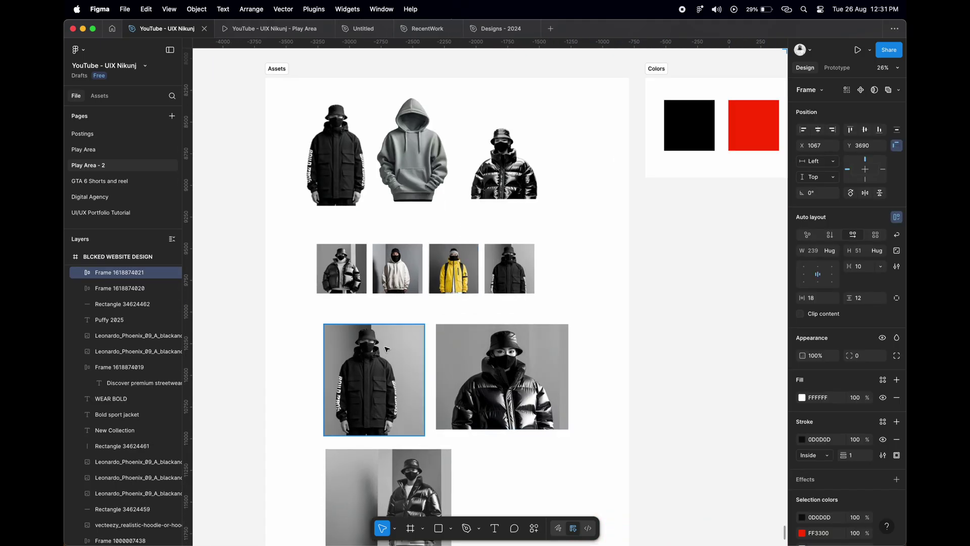
Paste the jacket photo from Assets into the landing page at X 0, Y 2312.
right_click(387, 349)
left_click(410, 314)
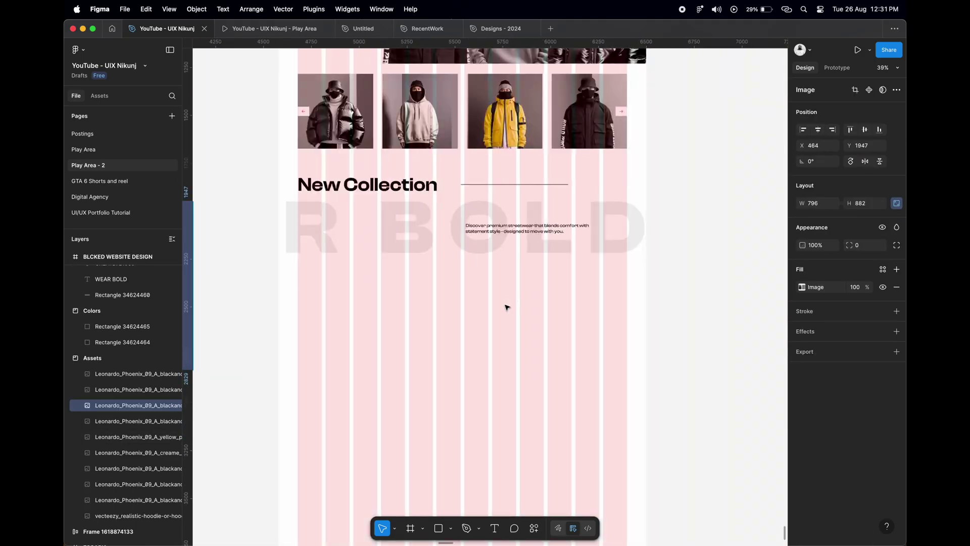
scroll(507, 307, "up", 2)
left_click(359, 313)
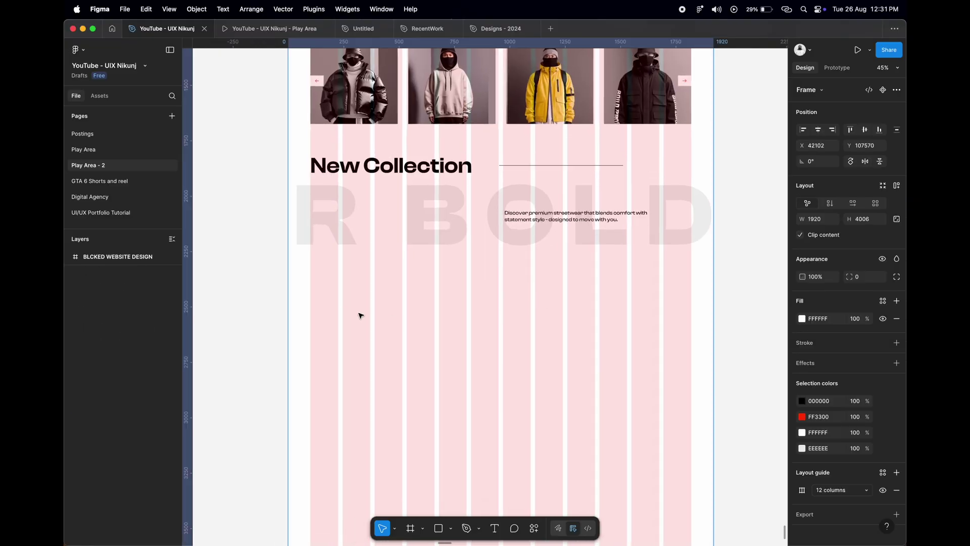
right_click(338, 313)
left_click(370, 193)
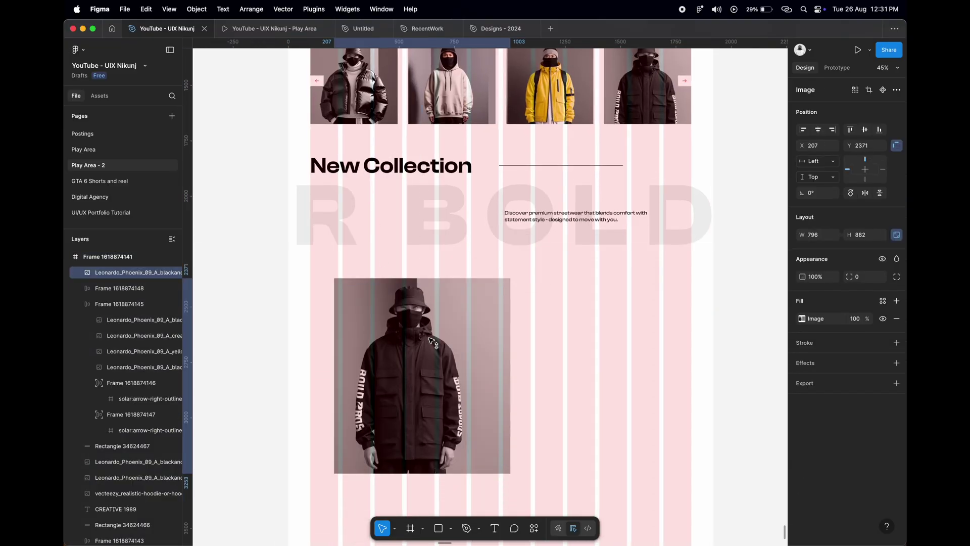
left_click(802, 130)
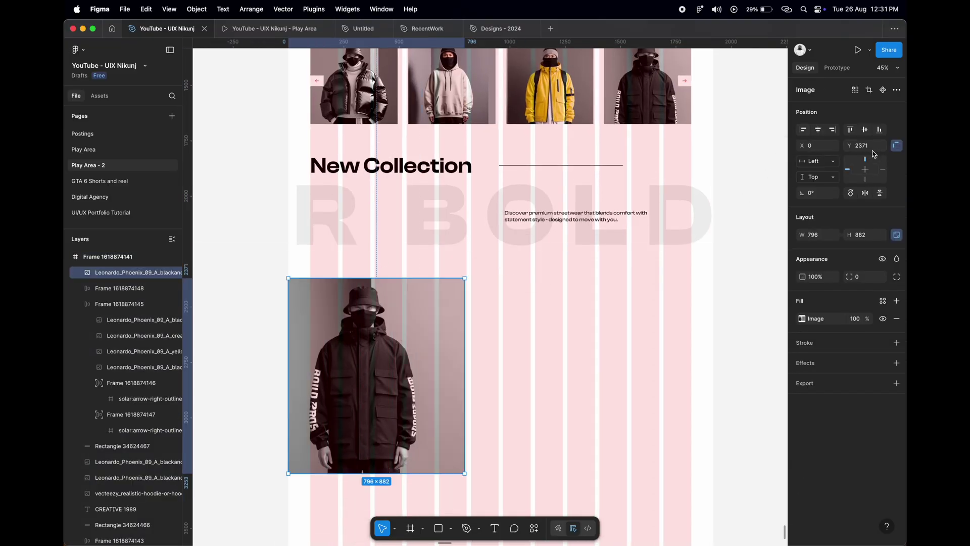
type("2312")
key("Return")
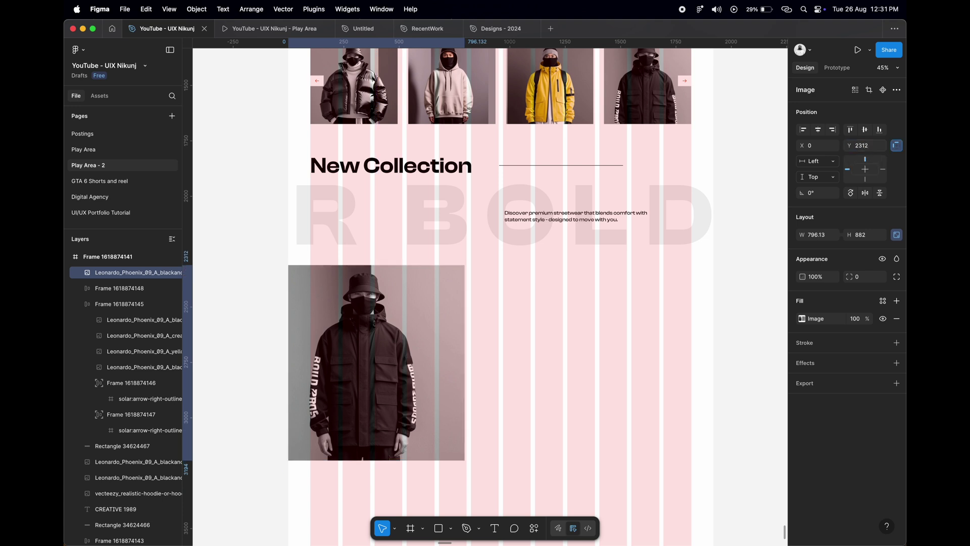
Duplicate the New Collection heading onto the jacket photo.
left_click(502, 310)
left_click_drag(420, 170, 505, 313, "alt")
double_click(505, 313)
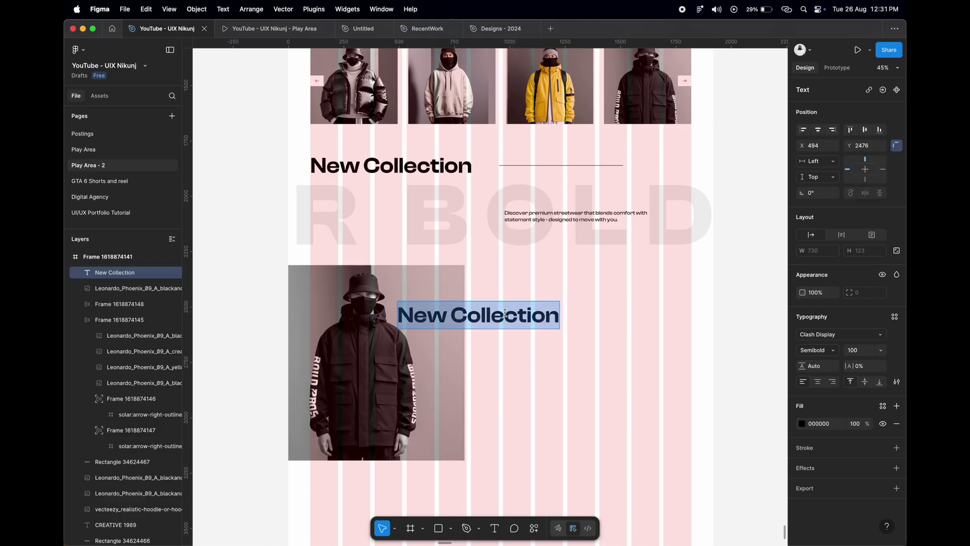
Retype the heading as 'Bold sport jacket' and add a Medium 24 copy below it.
type("Bold sport jacket")
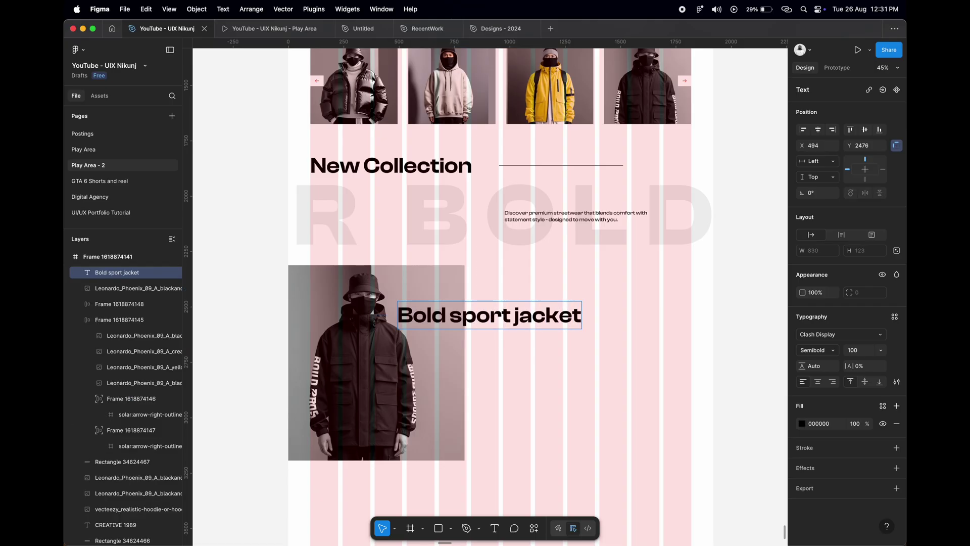
key("Escape")
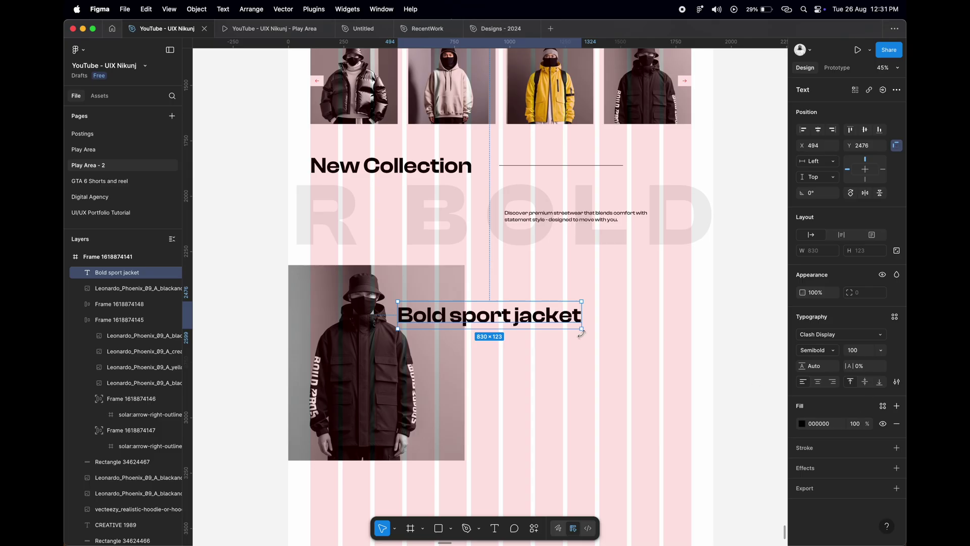
left_click_drag(532, 327, 533, 358, "alt")
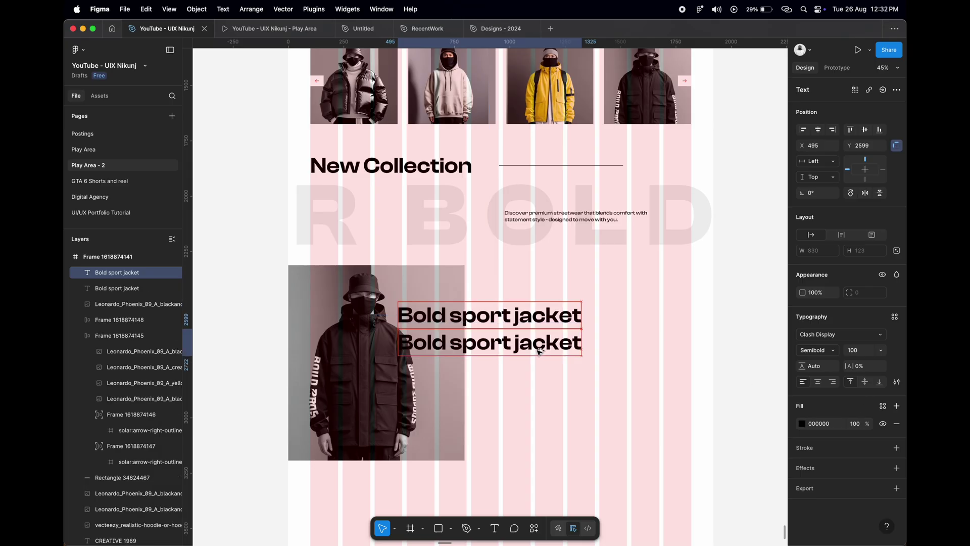
left_click(830, 350)
type("24")
key("Return")
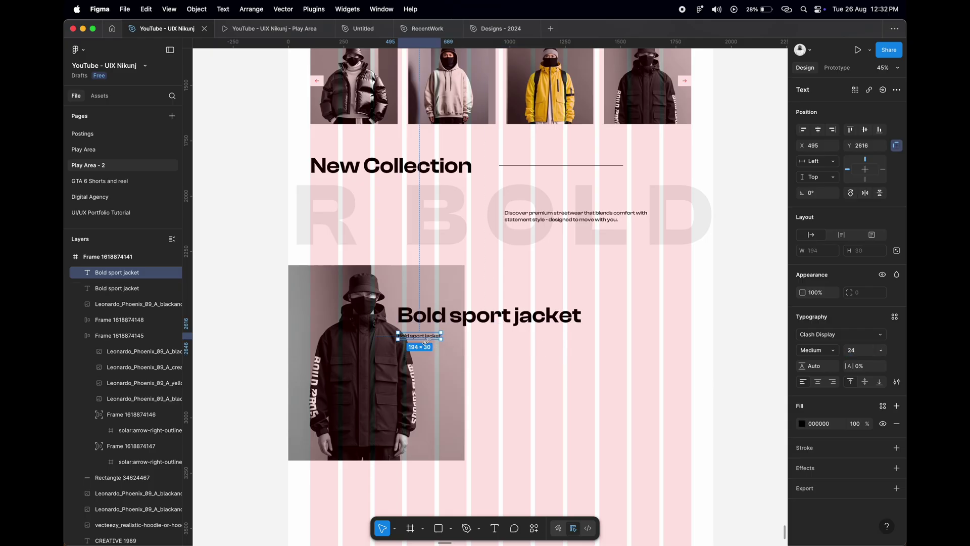
scroll(425, 340, "up", 5)
left_click_drag(426, 331, 490, 331)
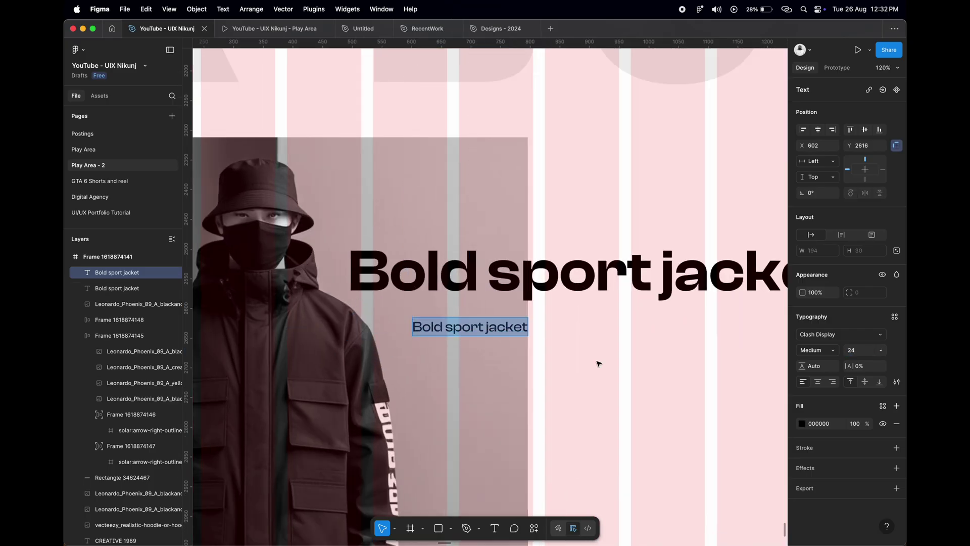
Type the performance-streetwear description and correct 'langauge' to 'language'.
type("Engineered")
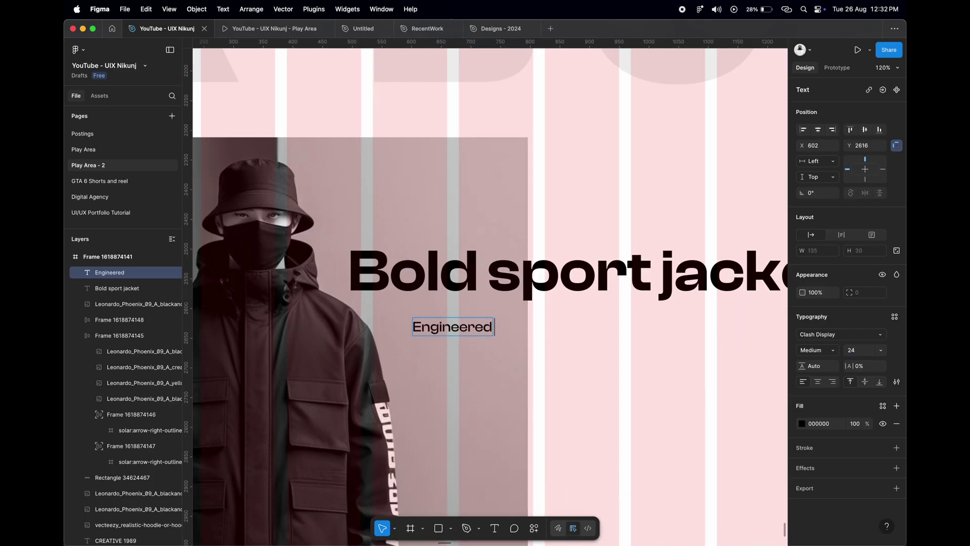
type(" streetwear")
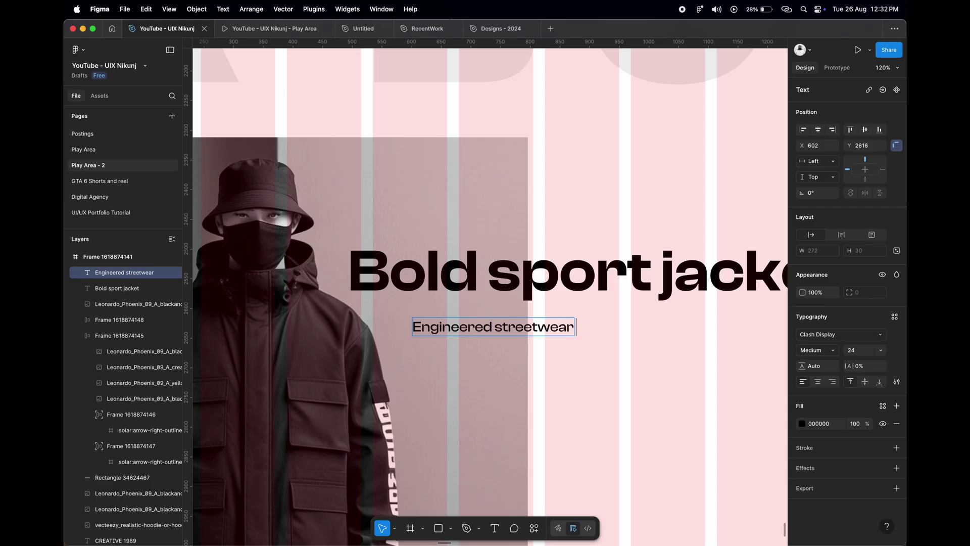
type(" built for performance. Des")
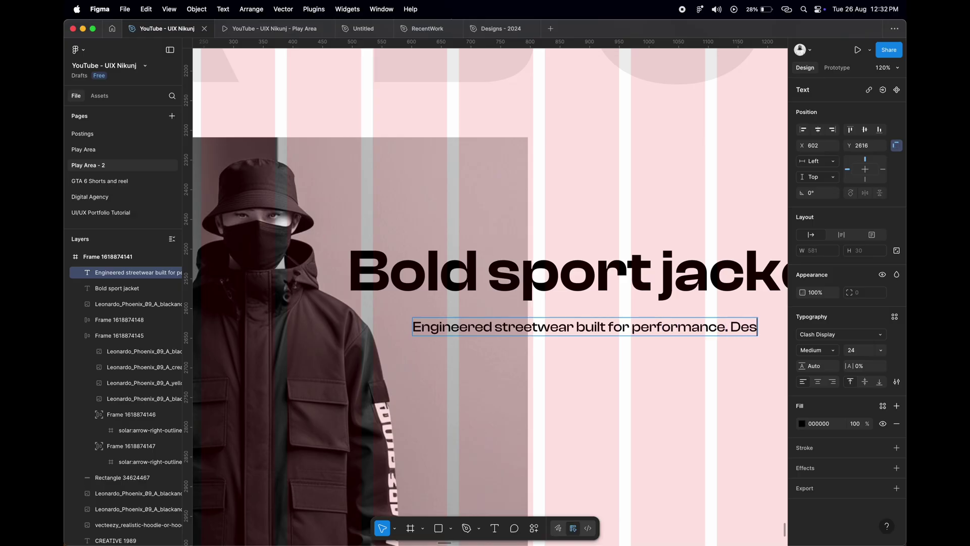
type("igned")
key("Escape")
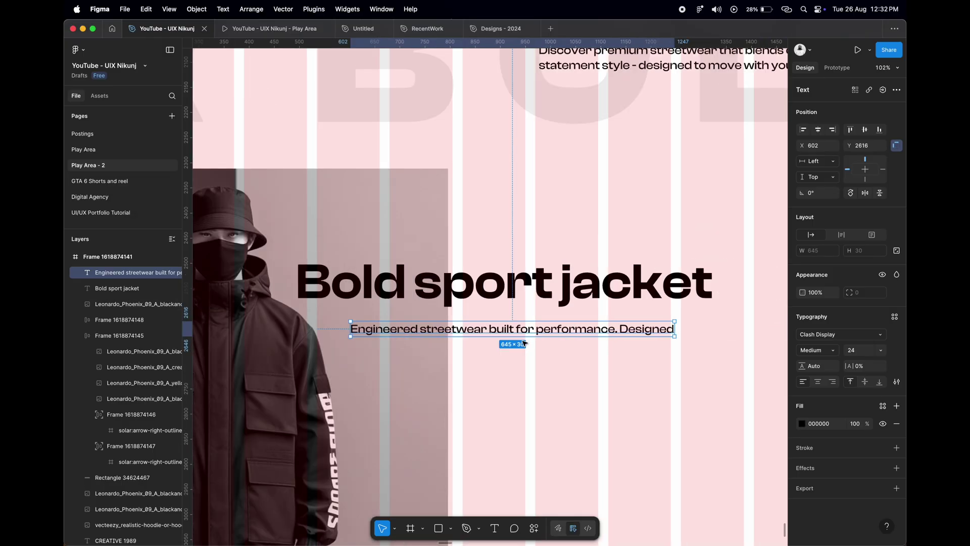
key("Return")
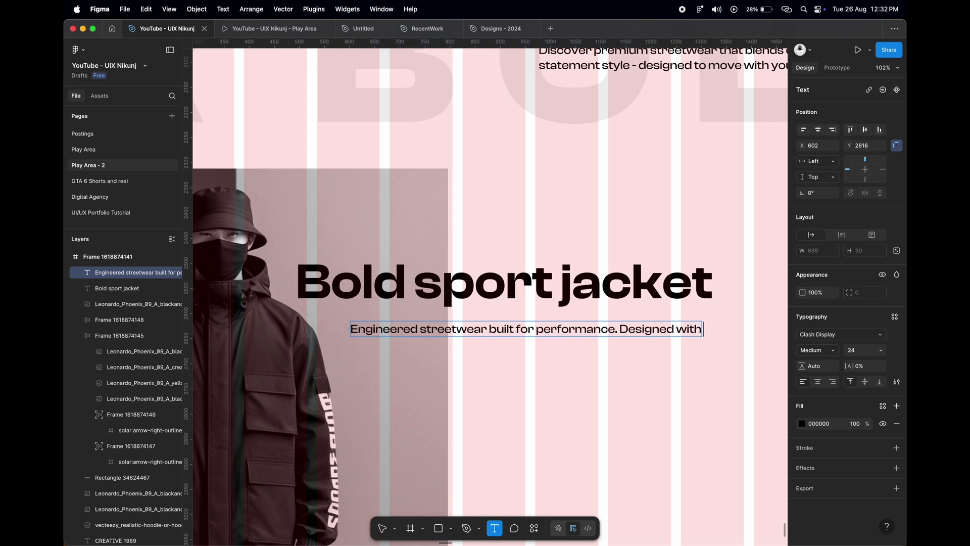
type(" modern")
key("Return")
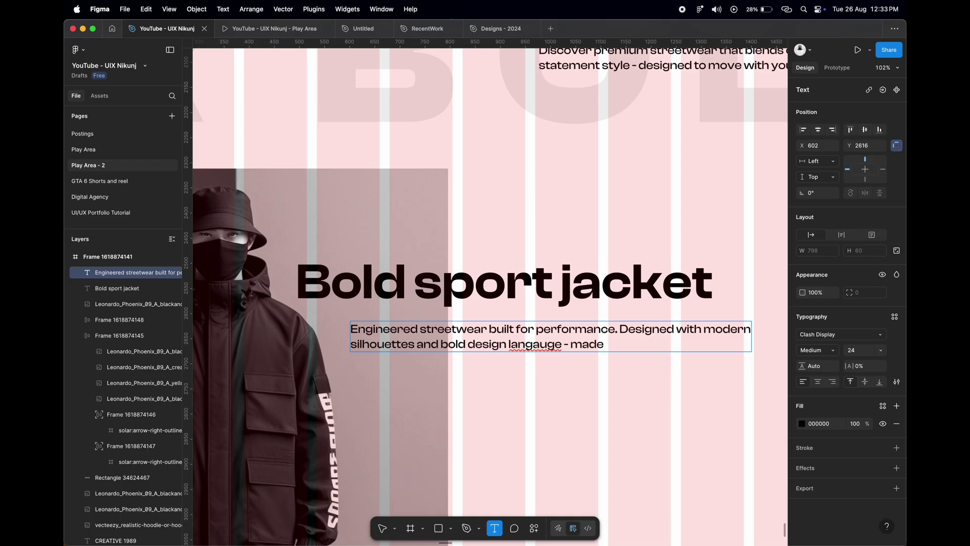
right_click(545, 345)
left_click(608, 345)
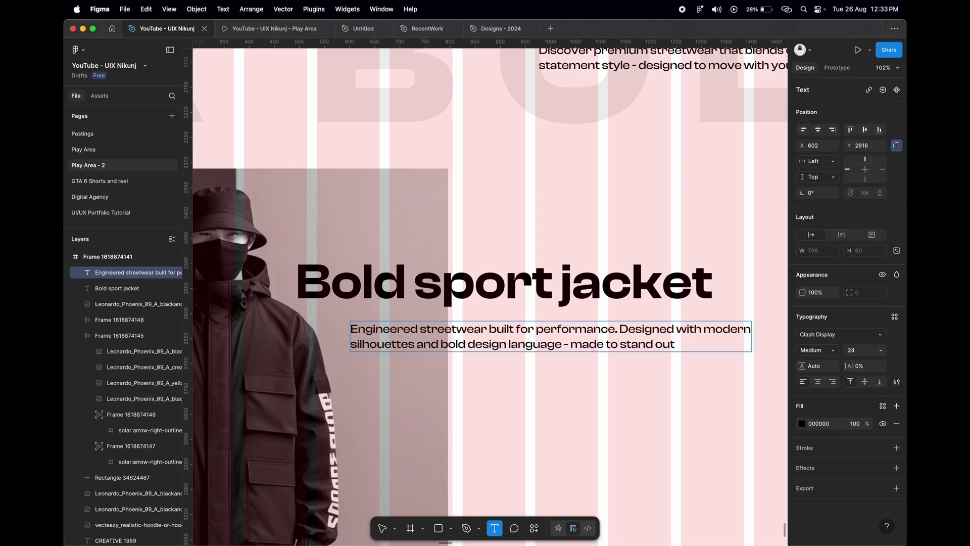
type("ep.")
key("Escape")
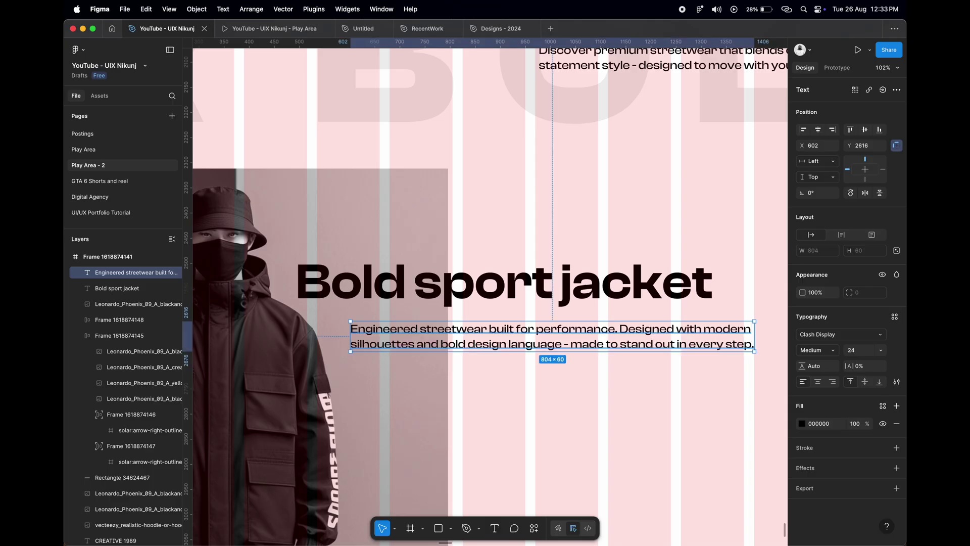
scroll(522, 334, "down", 3)
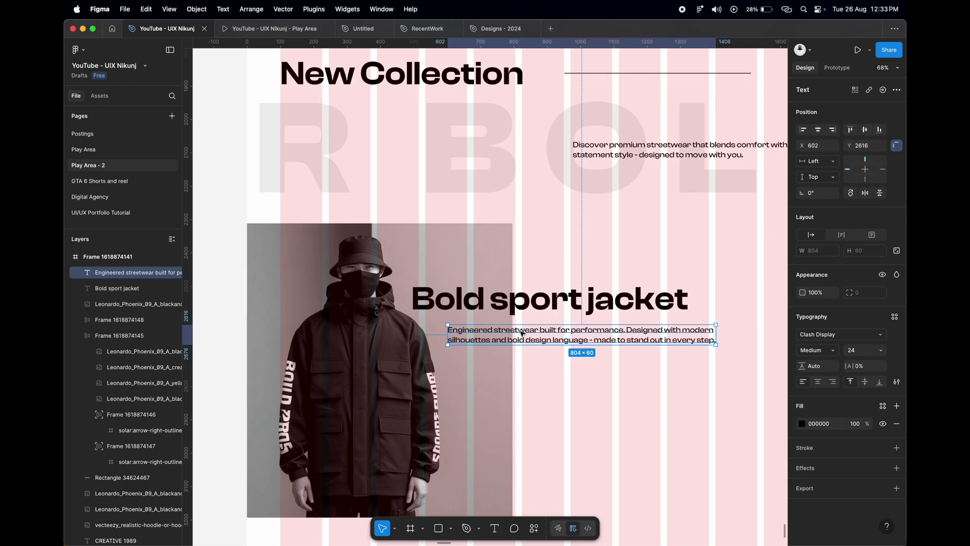
scroll(492, 330, "up", 5)
Copy the EXPLORE NOW button and paste it below the jacket description.
scroll(493, 329, "up", 5)
scroll(492, 329, "up", 5)
right_click(354, 189)
left_click(373, 188)
scroll(444, 249, "down", 5)
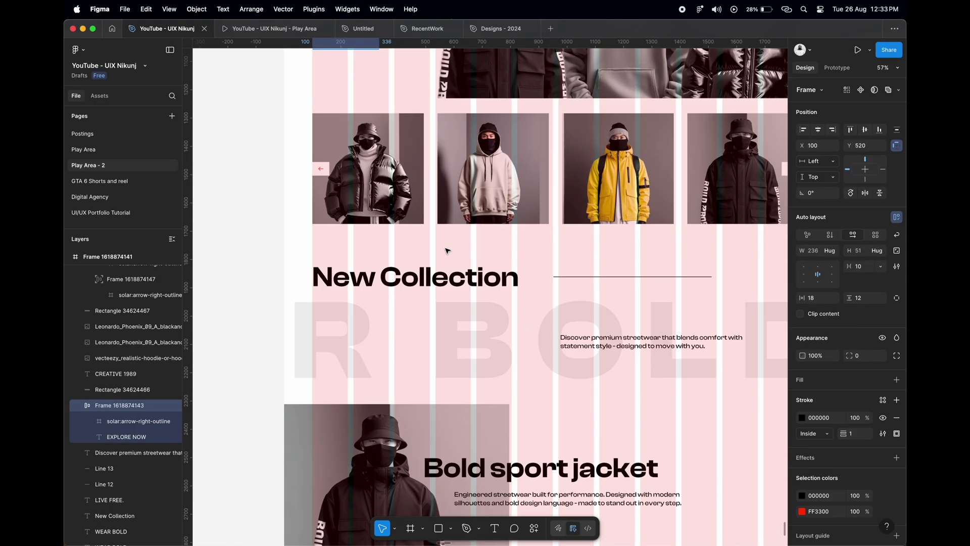
scroll(522, 282, "down", 5)
scroll(522, 282, "up", 3)
right_click(527, 169)
left_click(553, 188)
left_click_drag(581, 312, 474, 312)
Line up the Bold sport jacket heading with its description and shift the text group down.
left_click(481, 218)
left_click_drag(481, 218, 522, 221)
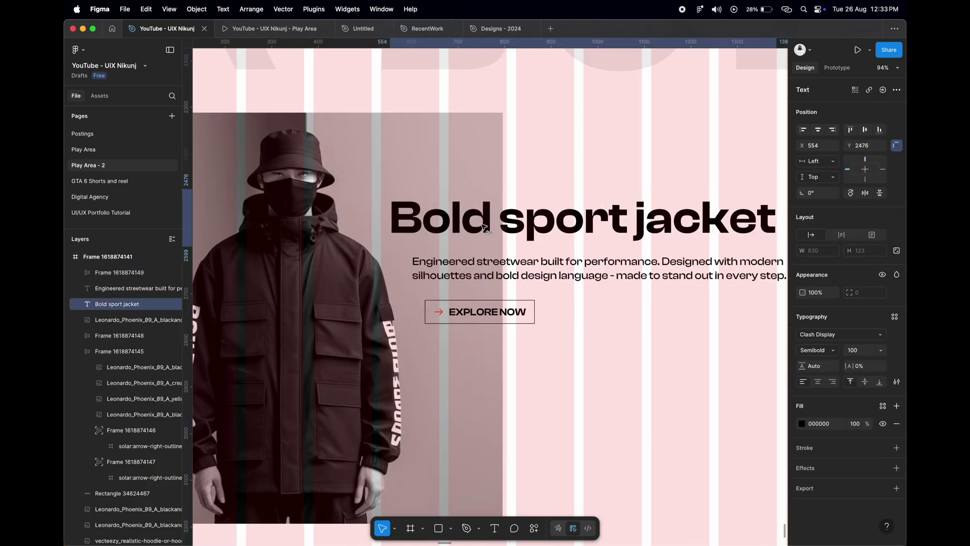
scroll(456, 275, "down", 3)
scroll(456, 275, "up", 5)
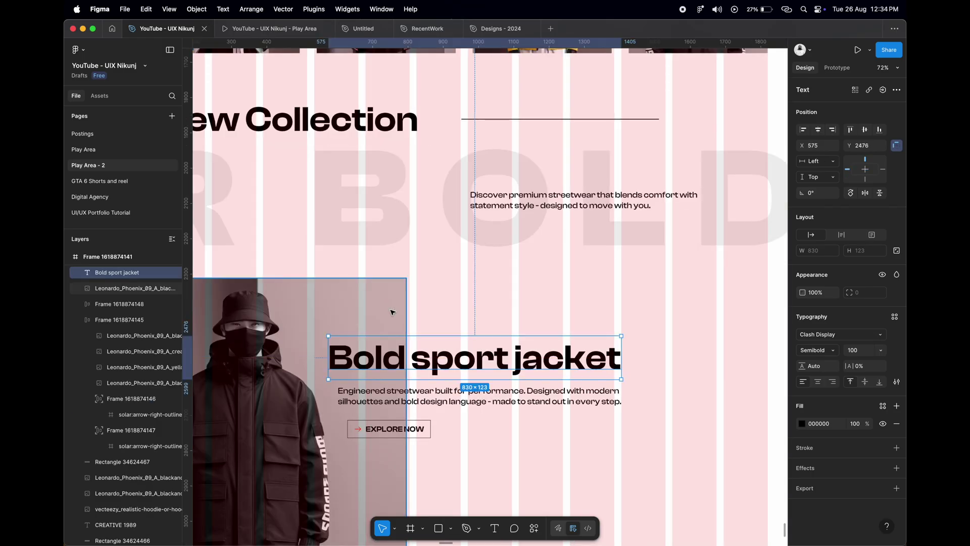
left_click_drag(393, 310, 626, 445)
key("shift+Down")
key("shift+Down")
key("shift+Down")
key("shift+Down")
key("shift+Down")
key("shift+Down")
key("shift+Down")
key("shift+Down")
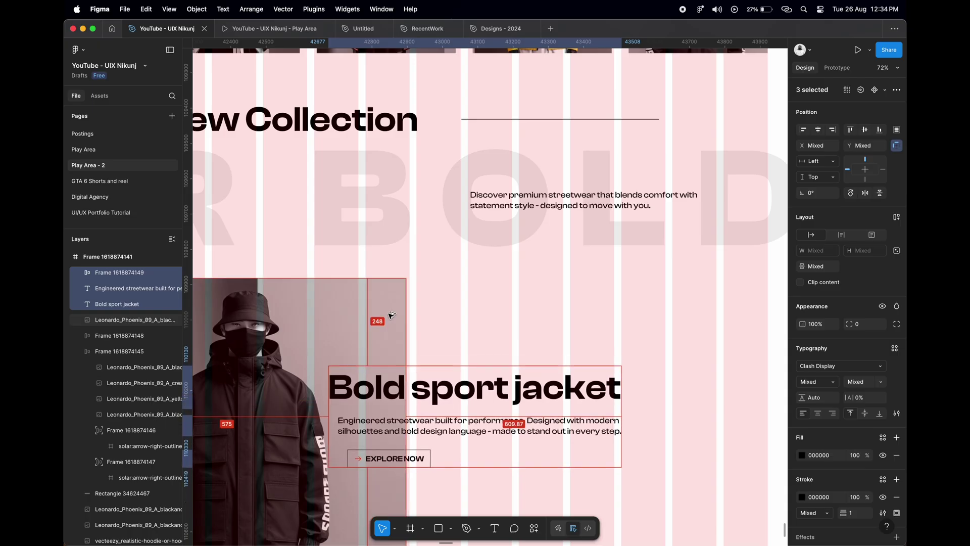
scroll(391, 315, "down", 3)
Left-align the paragraph with the heading and set the gap between them to 10.
left_click(389, 360, "shift")
left_click(802, 129)
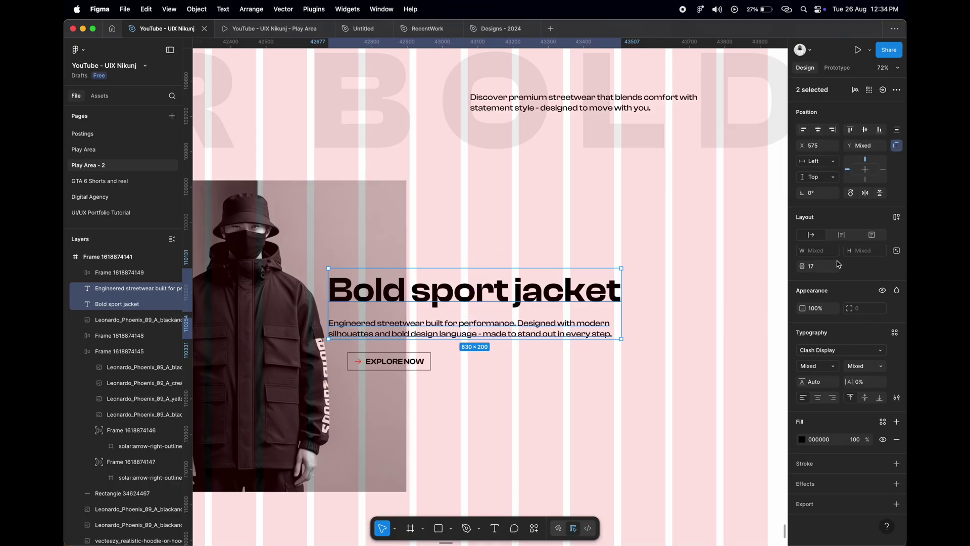
type("10")
key("Return")
Move the EXPLORE NOW button beside the Bold sport jacket heading and nudge it into place.
left_click(391, 361)
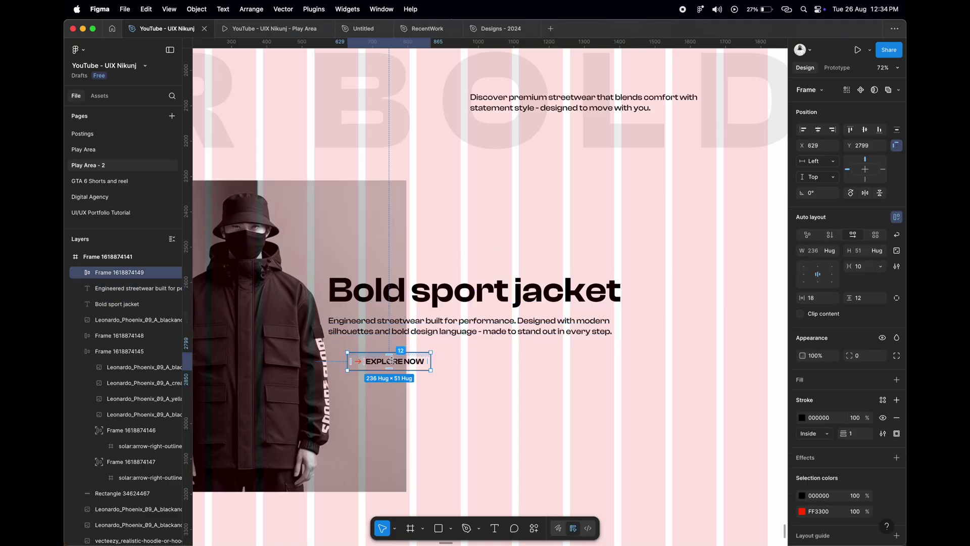
left_click_drag(437, 365, 745, 315)
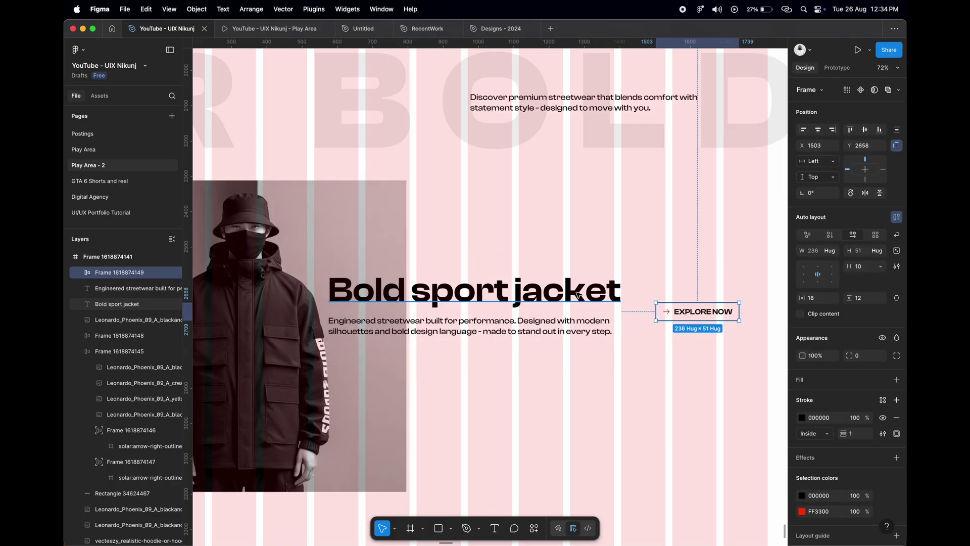
scroll(516, 297, "right", 5)
left_click_drag(566, 316, 576, 314)
key("ctrl+z")
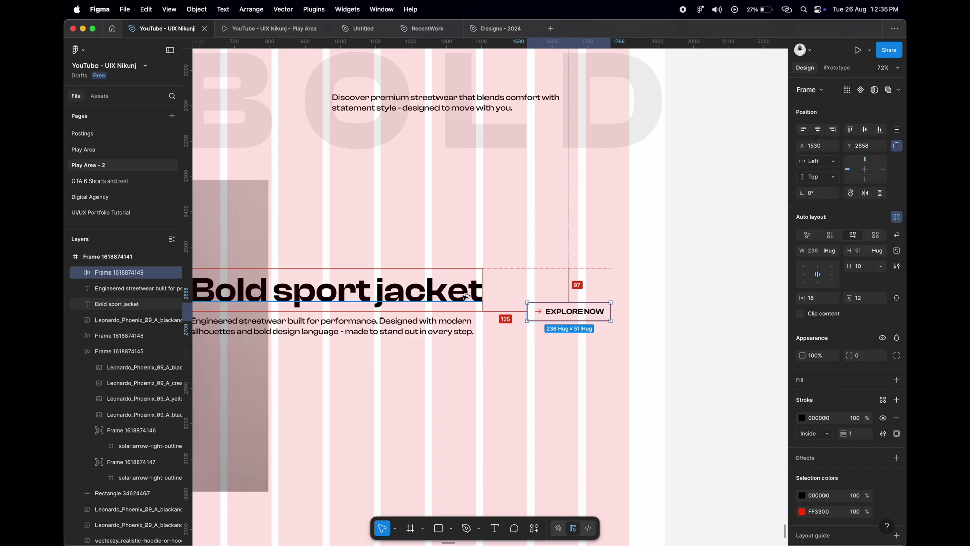
key("shift+Left")
key("shift+Left")
key("shift+Left")
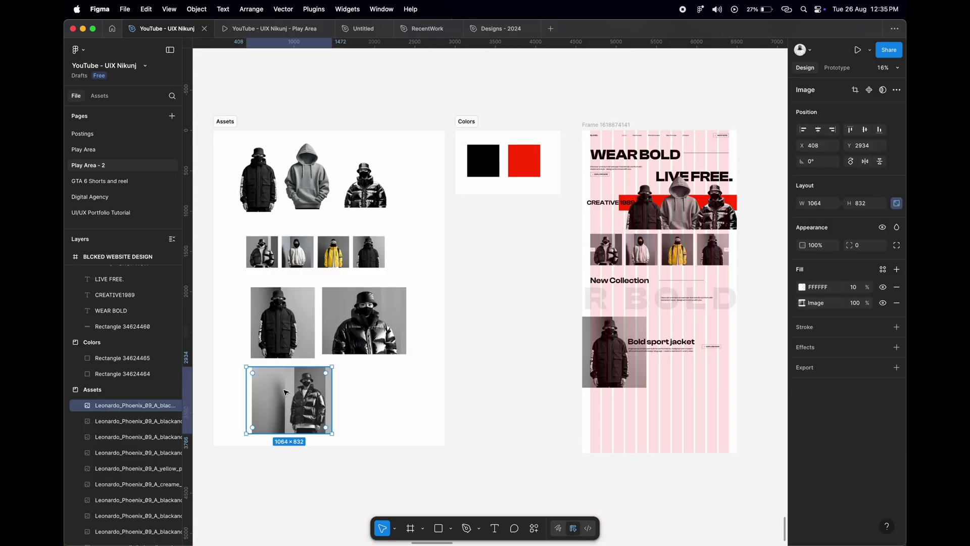
Place a puffer-jacket photo against the frame's right edge below the jacket text.
left_click_drag(316, 387, 704, 381)
scroll(503, 376, "up", 3)
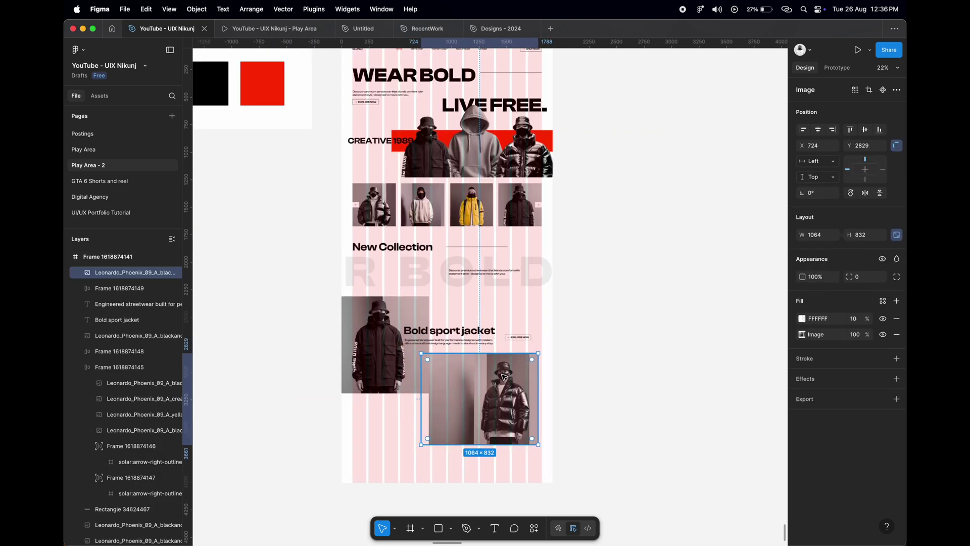
scroll(503, 377, "up", 1)
scroll(504, 376, "up", 1)
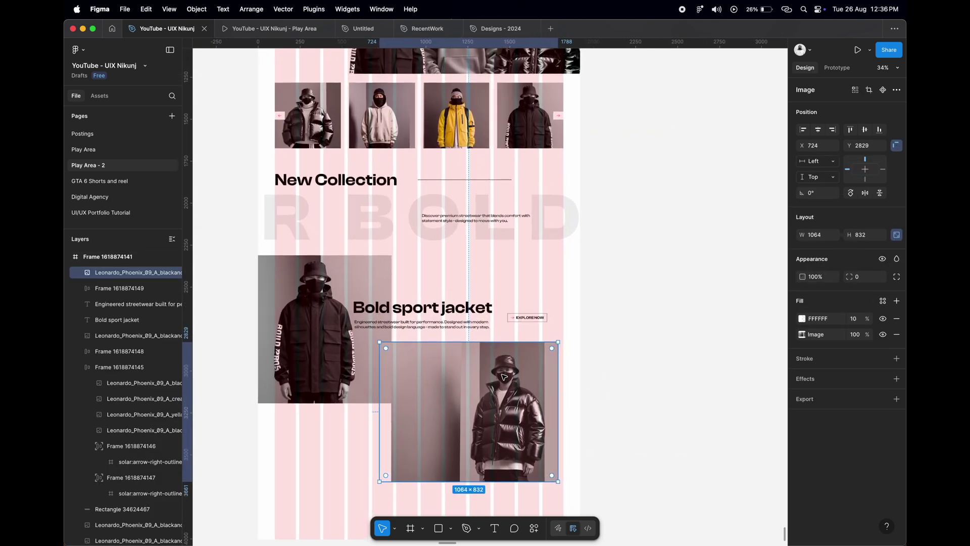
scroll(503, 377, "down", 1)
key("shift+Up")
key("shift+Up")
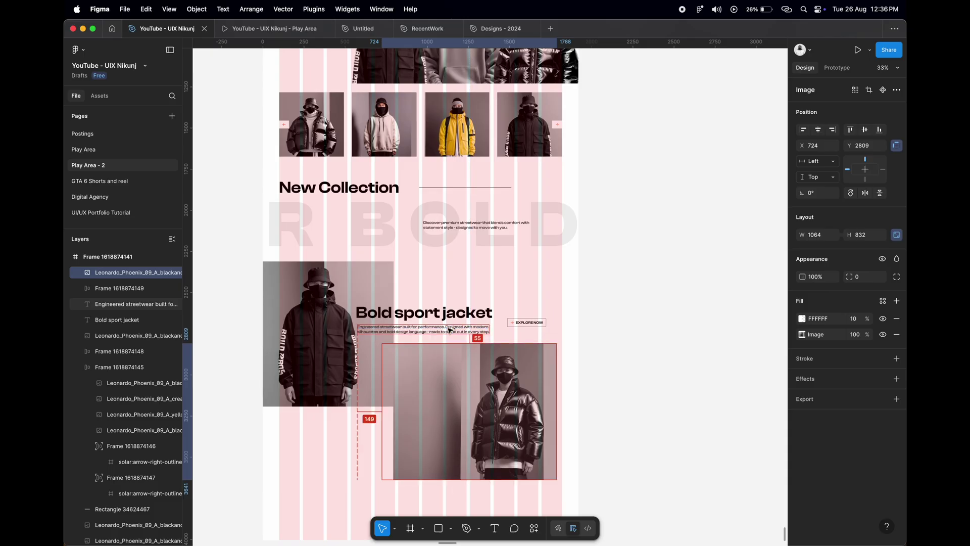
key("Down")
key("Down")
key("Down")
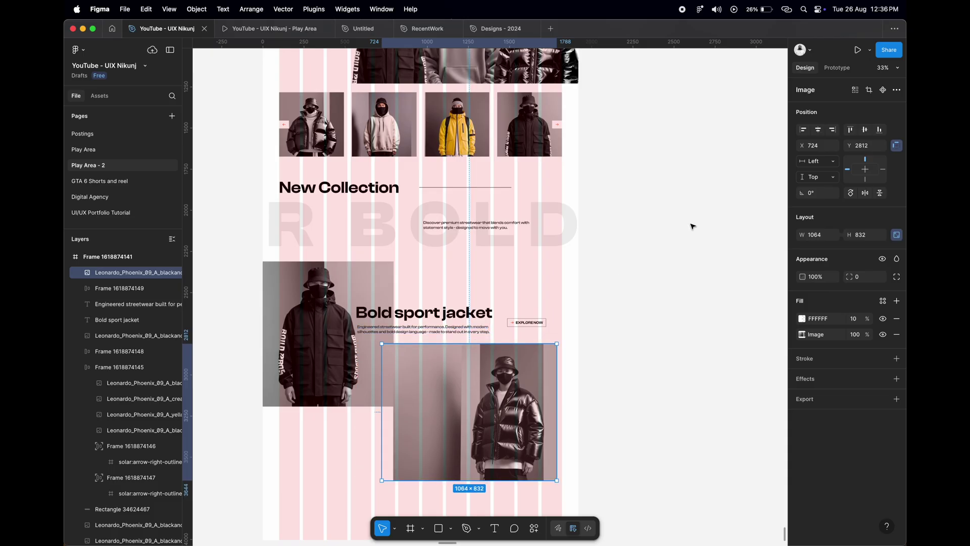
left_click(830, 129)
type("947")
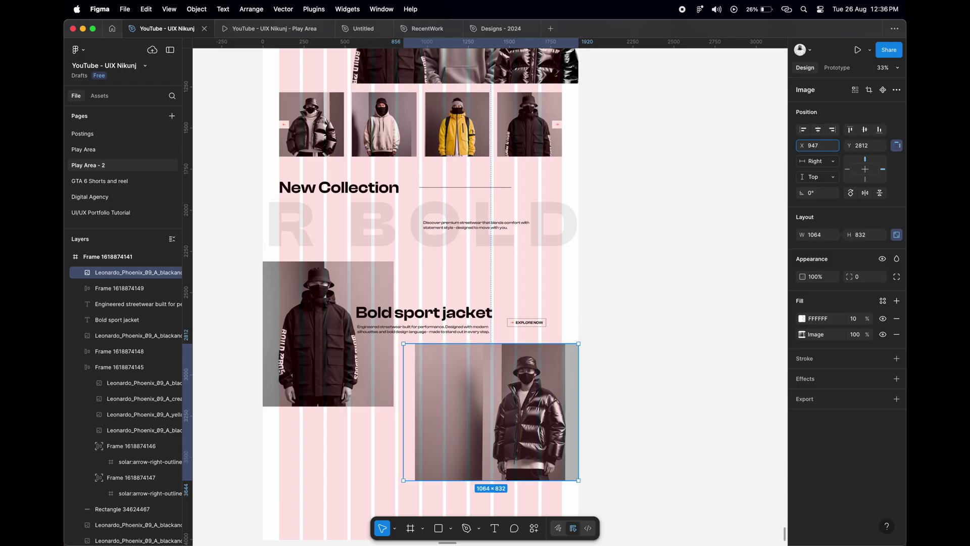
key("Tab")
type("28")
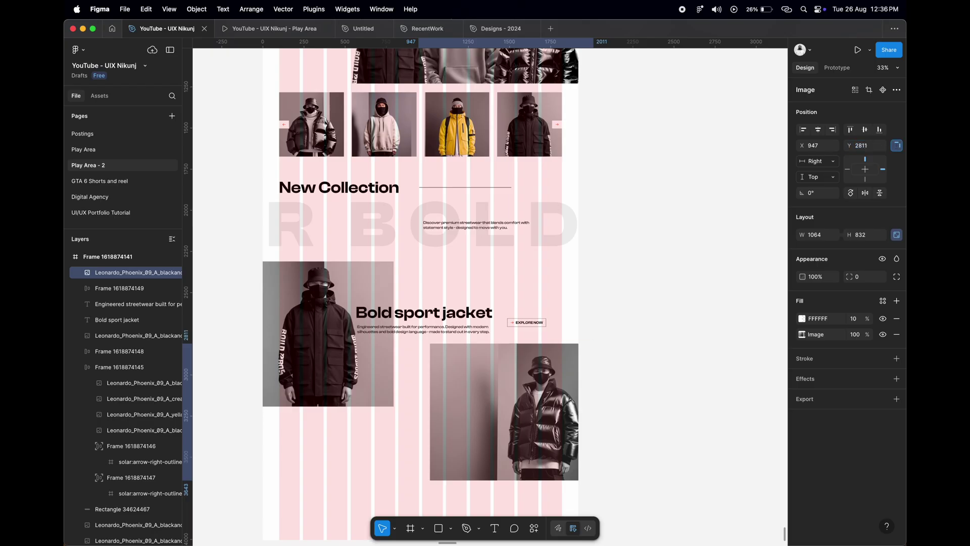
left_click(675, 396)
Add a second puffer-jacket photo at the bottom left, flush left at X -29.
scroll(675, 396, "down", 3)
scroll(463, 298, "down", 10)
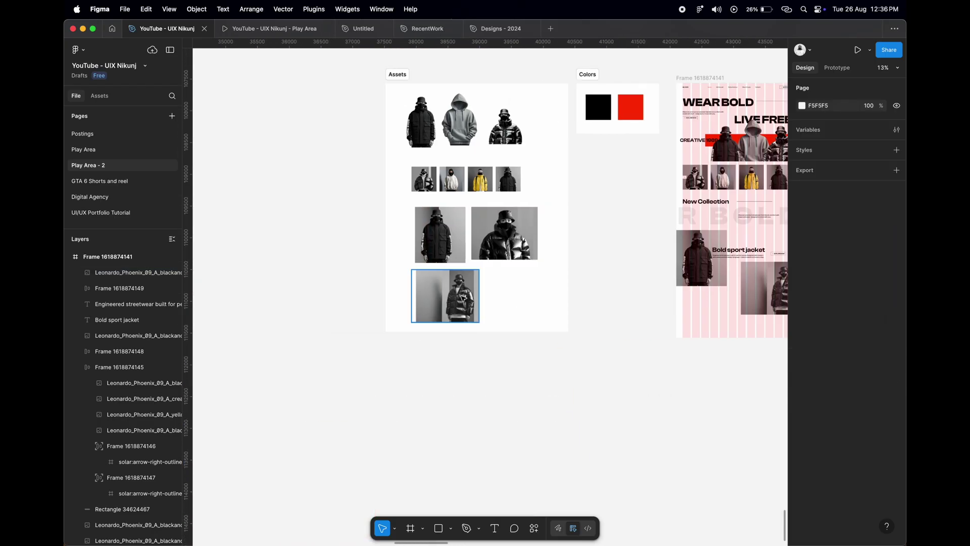
left_click_drag(464, 298, 730, 312)
scroll(526, 310, "up", 3)
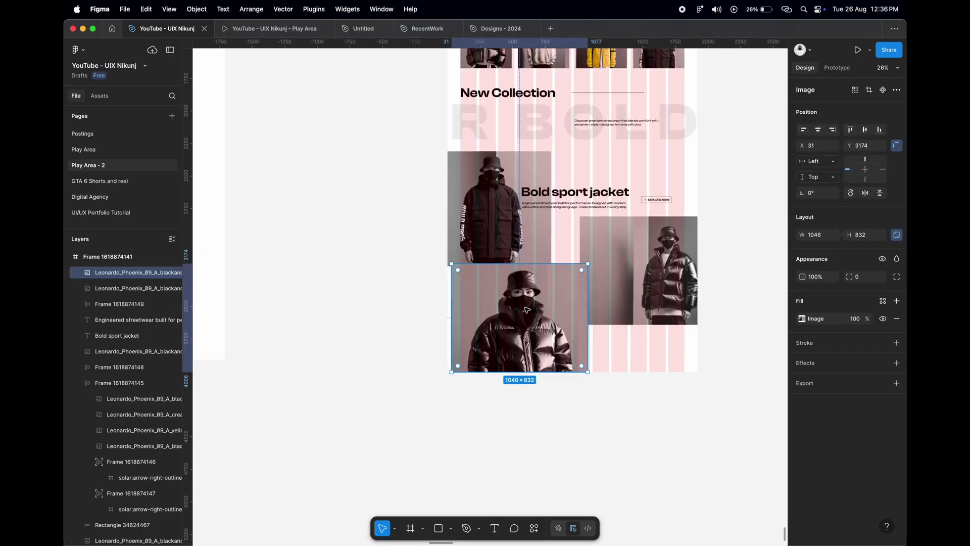
scroll(526, 309, "right", 5)
scroll(527, 309, "up", 2)
key("Down")
key("Down")
key("Down")
type("-29")
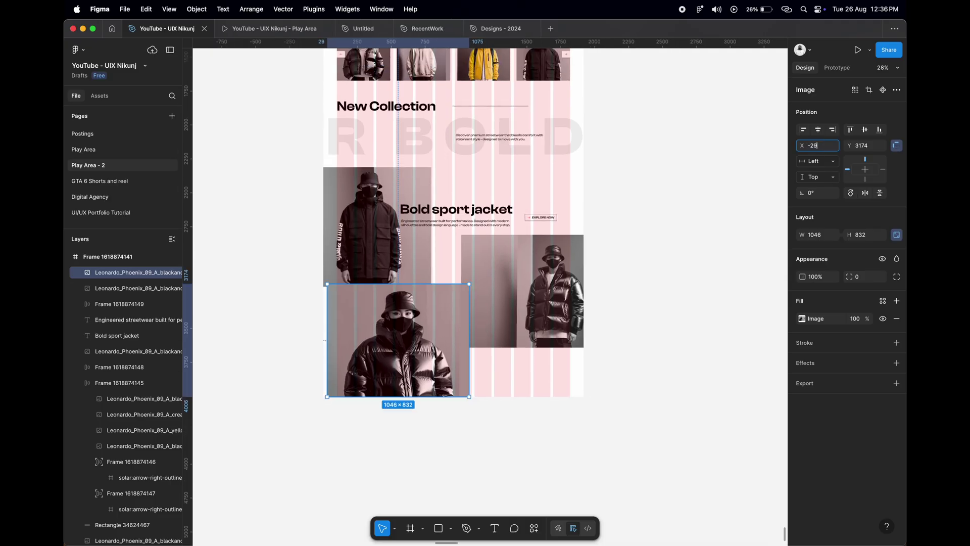
key("Tab")
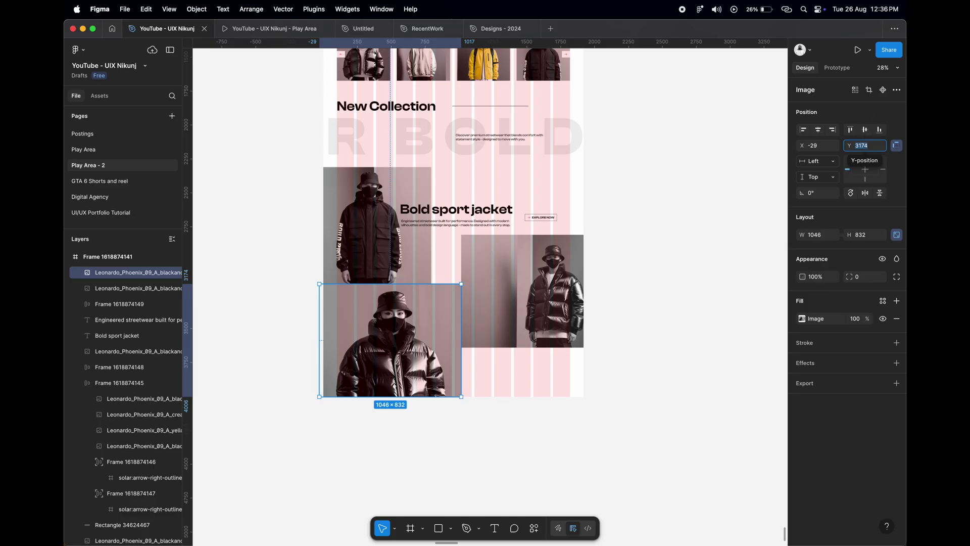
type("31")
key("Escape")
key("Escape")
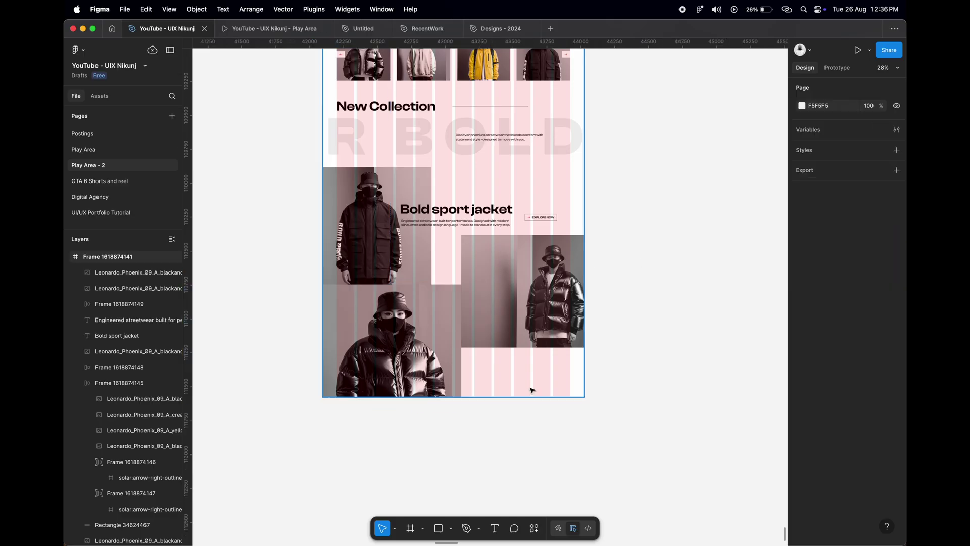
Drag the website frame's bottom edge further down.
left_click(519, 397)
left_click_drag(519, 396, 518, 464)
key("Escape")
scroll(518, 465, "up", 3)
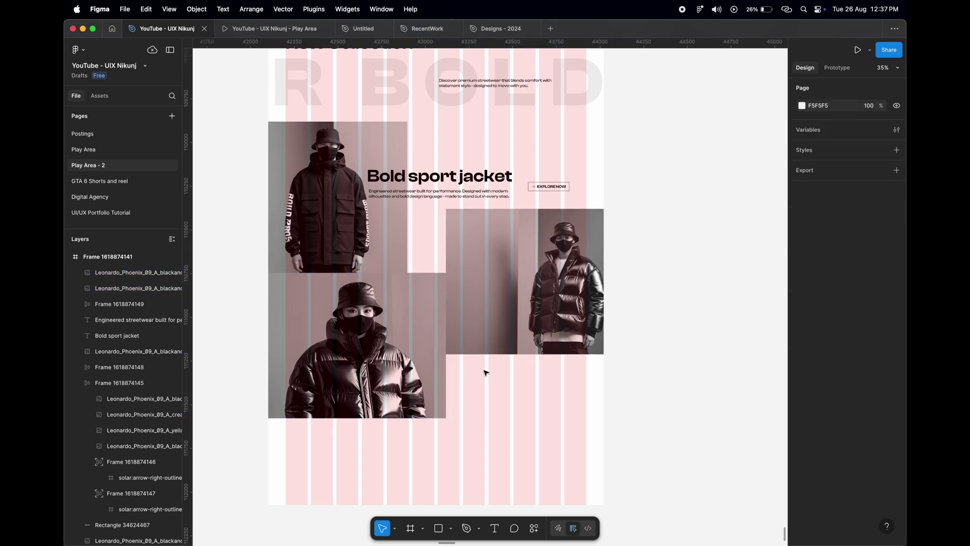
scroll(486, 373, "up", 1)
Duplicate the jacket heading and description over the puffer photos and make the copy white.
left_click(439, 197)
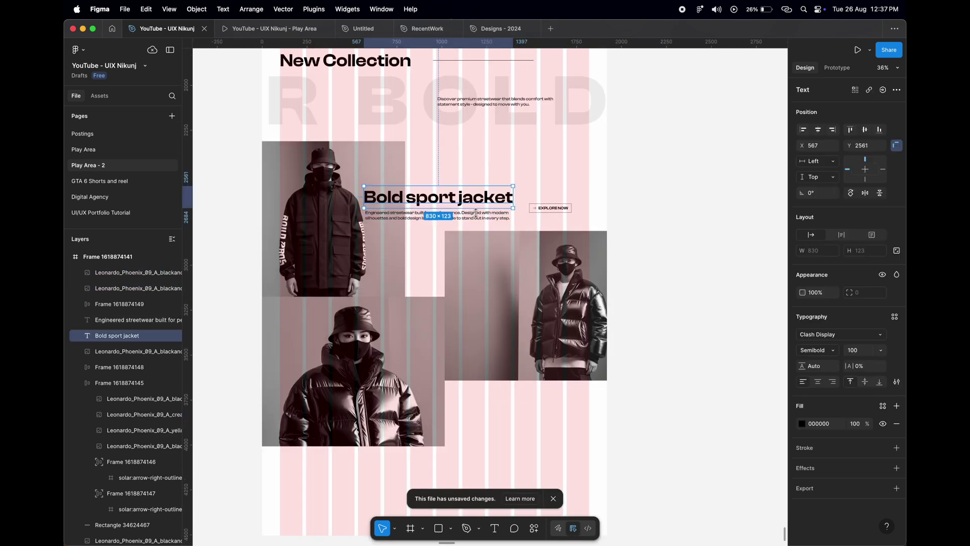
left_click(439, 215, "shift")
left_click_drag(484, 222, 502, 324)
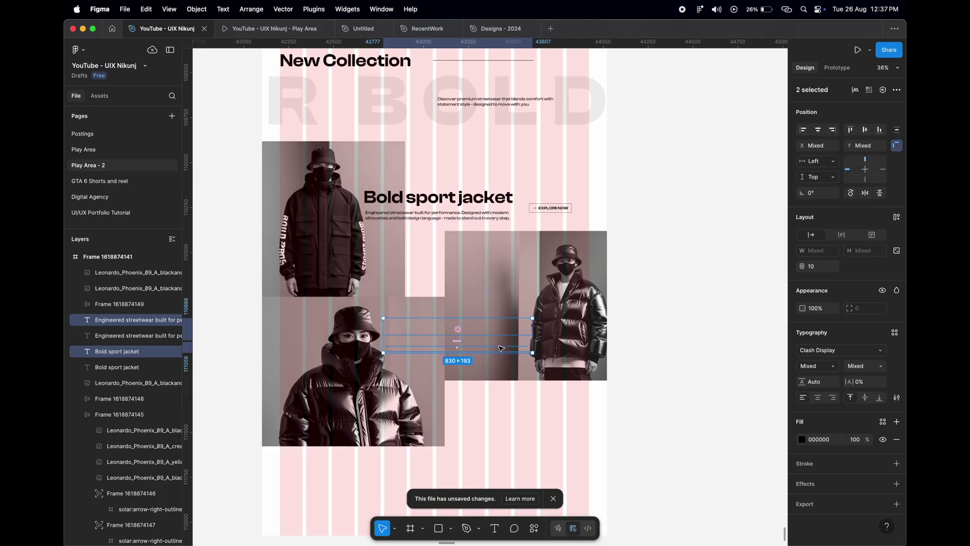
scroll(501, 347, "up", 3)
scroll(500, 348, "up", 1)
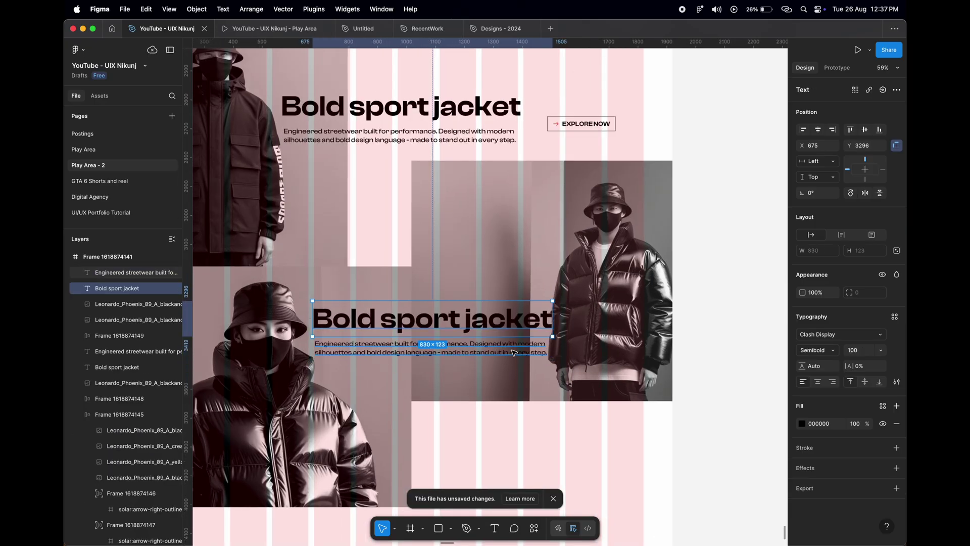
left_click(802, 439)
left_click(681, 502)
left_click(778, 279)
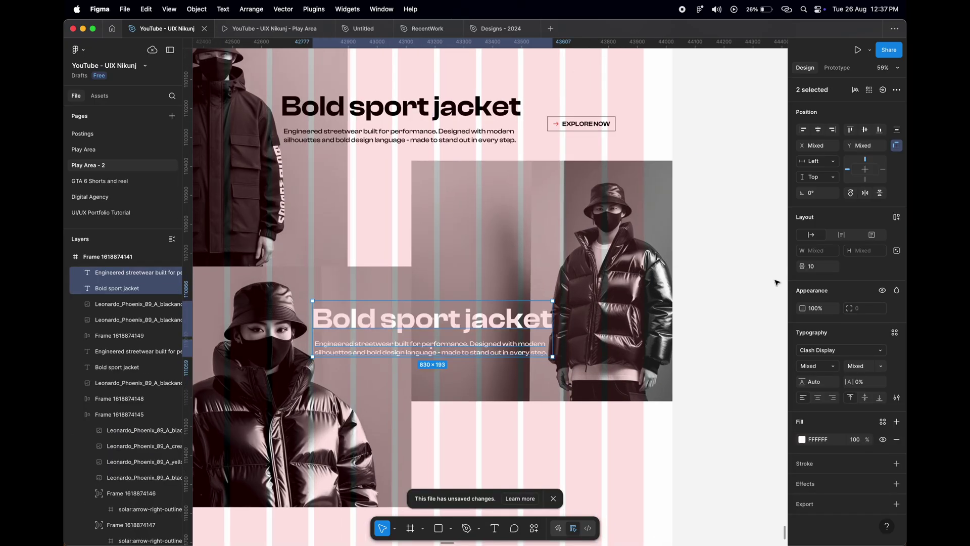
scroll(539, 305, "down", 5)
scroll(538, 305, "up", 5)
scroll(505, 353, "up", 5)
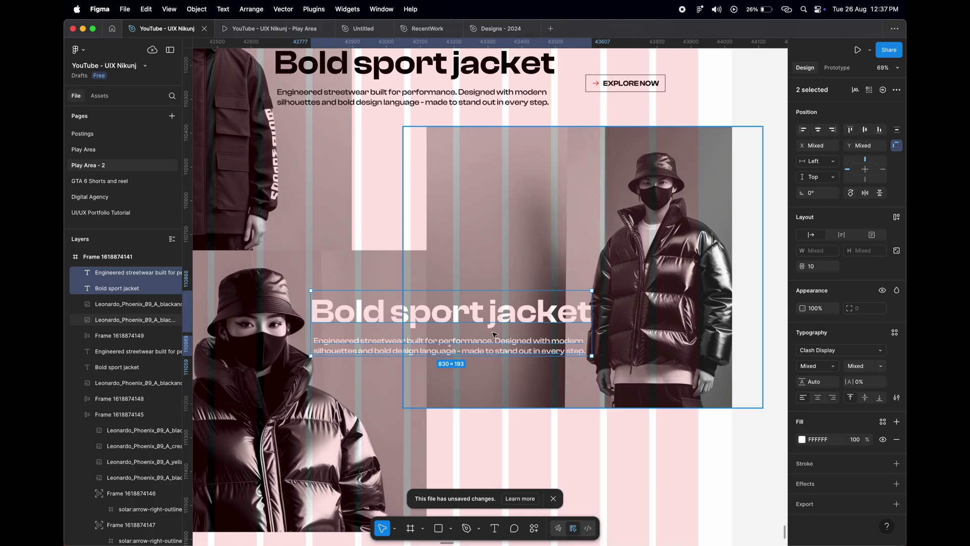
left_click(469, 310)
double_click(469, 310)
Retype the copied heading as 'Puffy' and replace the paragraph with the puffer description.
type("Puffy")
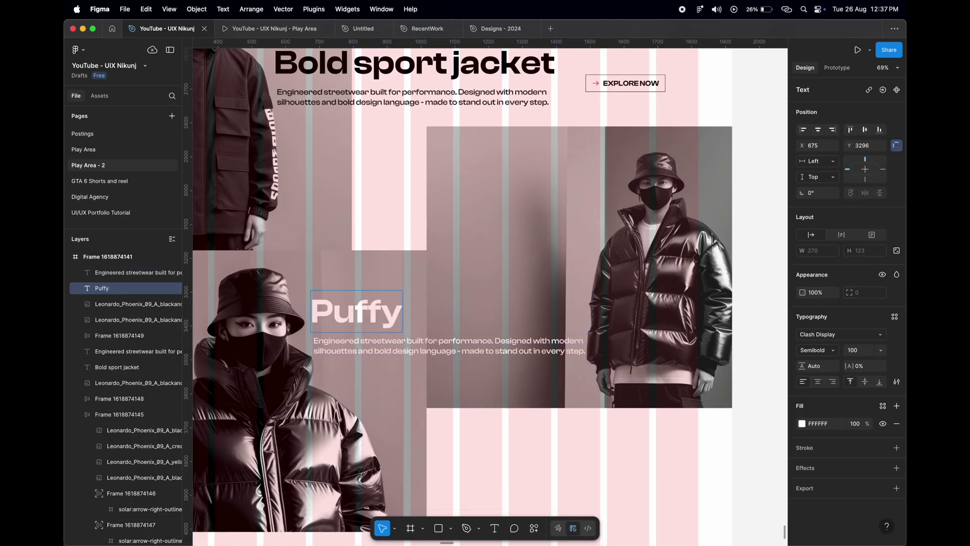
scroll(255, 455, "up", 3)
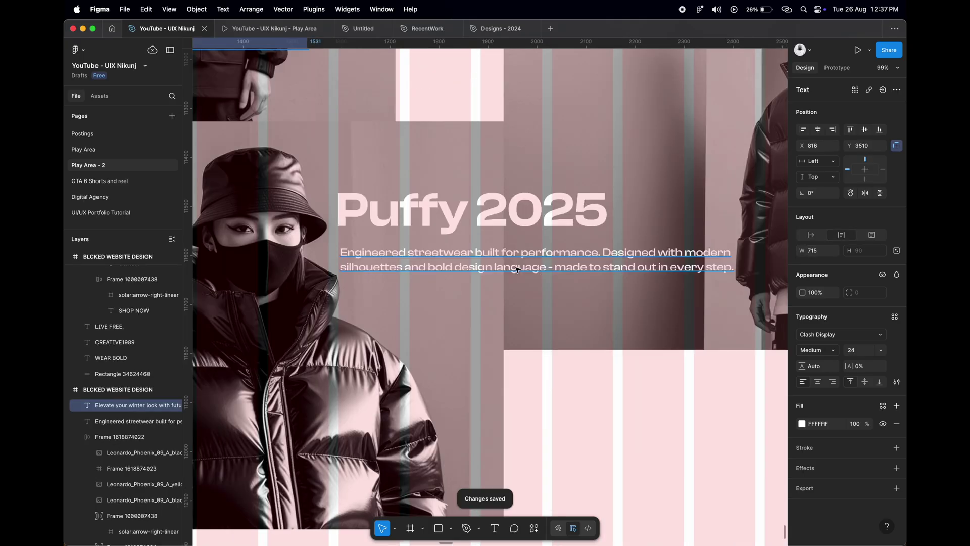
right_click(521, 263)
left_click(536, 246)
Paste an EXPLORE NOW button copy just below the puffer description.
scroll(500, 267, "down", 5)
scroll(500, 266, "down", 3)
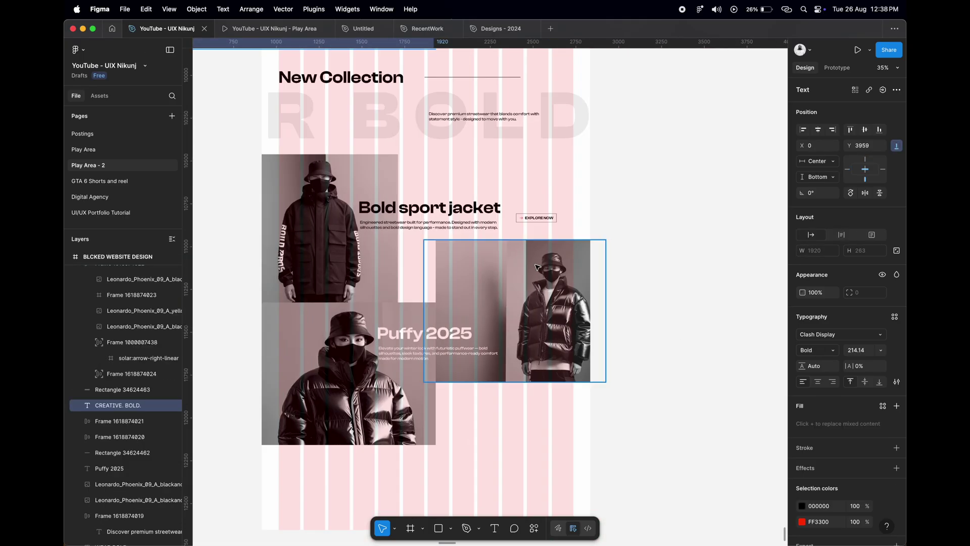
right_click(543, 220)
key("Escape")
scroll(463, 380, "up", 5)
scroll(463, 380, "down", 2)
right_click(434, 380)
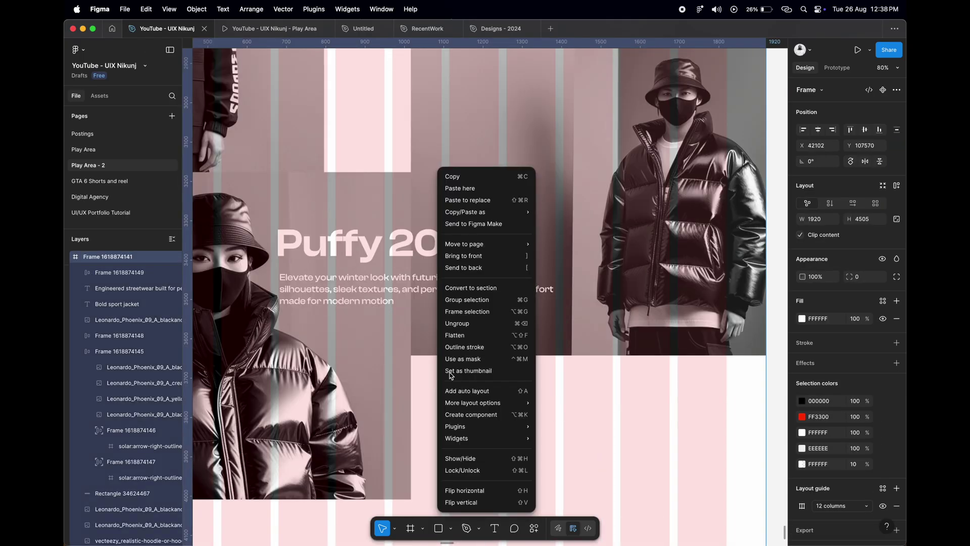
left_click(455, 186)
left_click_drag(505, 266, 515, 426)
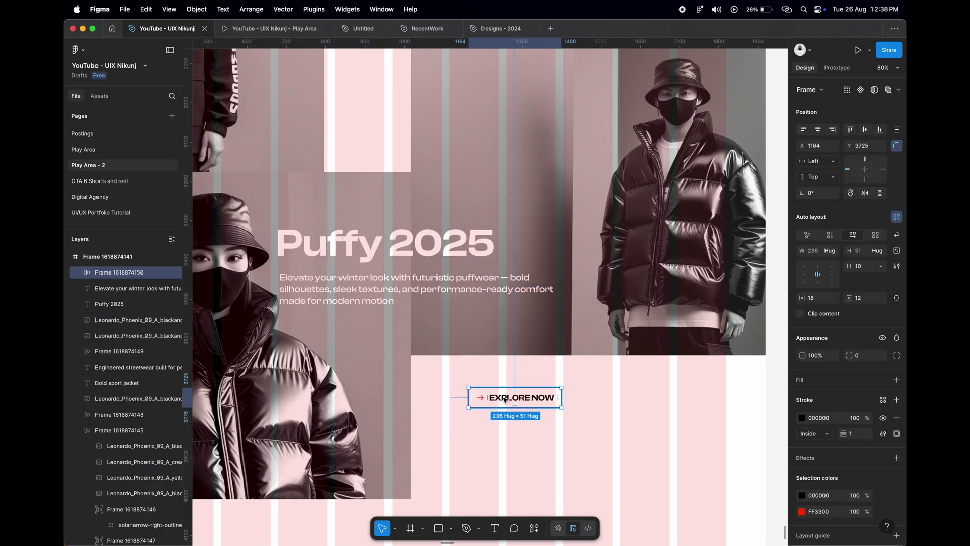
key("shift+Up")
key("shift+Up")
key("shift+Up")
key("Up")
key("Up")
key("Up")
key("Up")
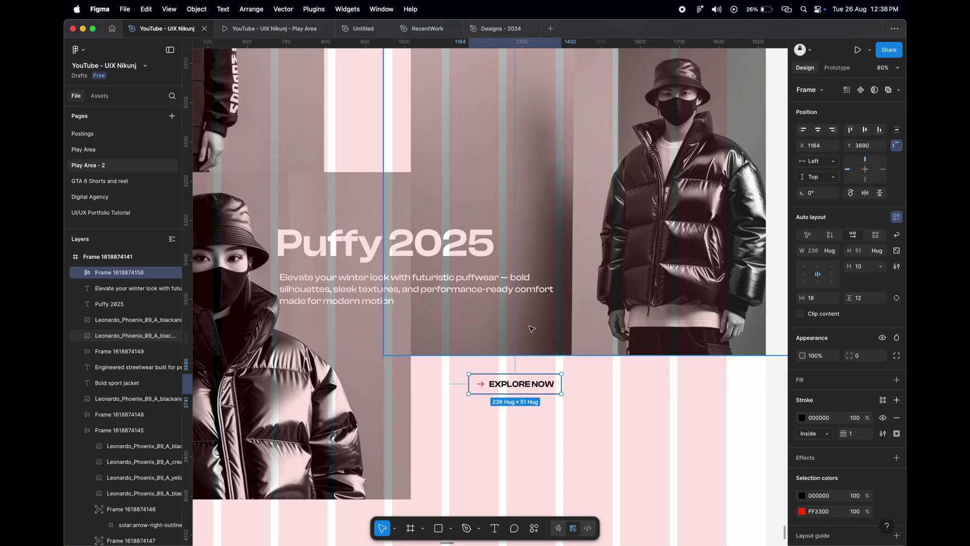
Nudge the Elevate your winter look paragraph slightly lower.
left_click(504, 295)
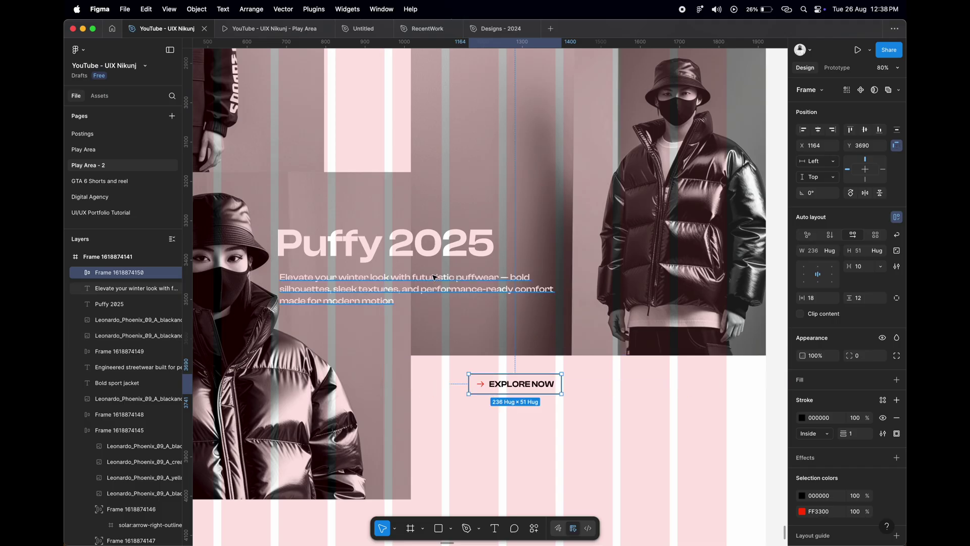
key("shift+Down")
key("Down")
key("Down")
key("Down")
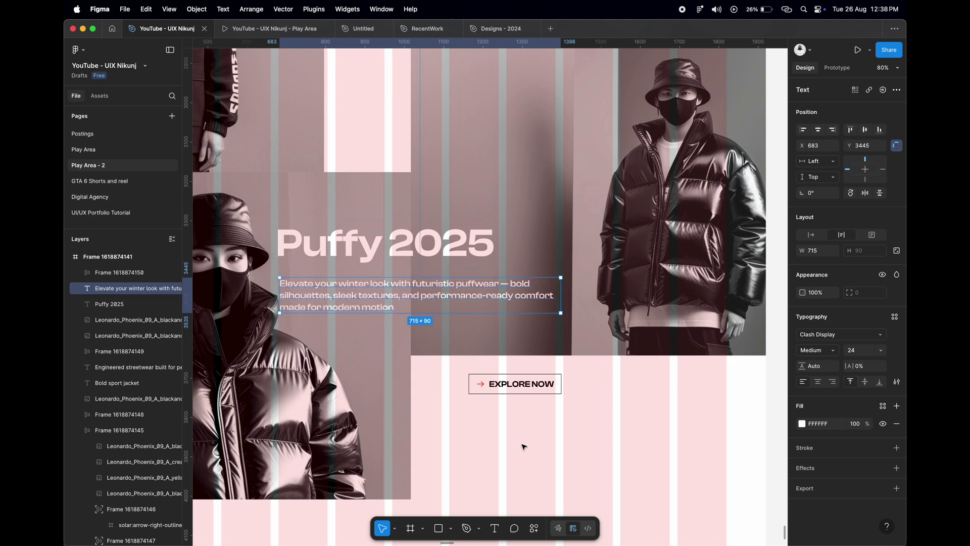
scroll(523, 446, "down", 5)
Set the Puffy 2025 heading's X to 815 and the paragraph's X to 15.
key("Tab")
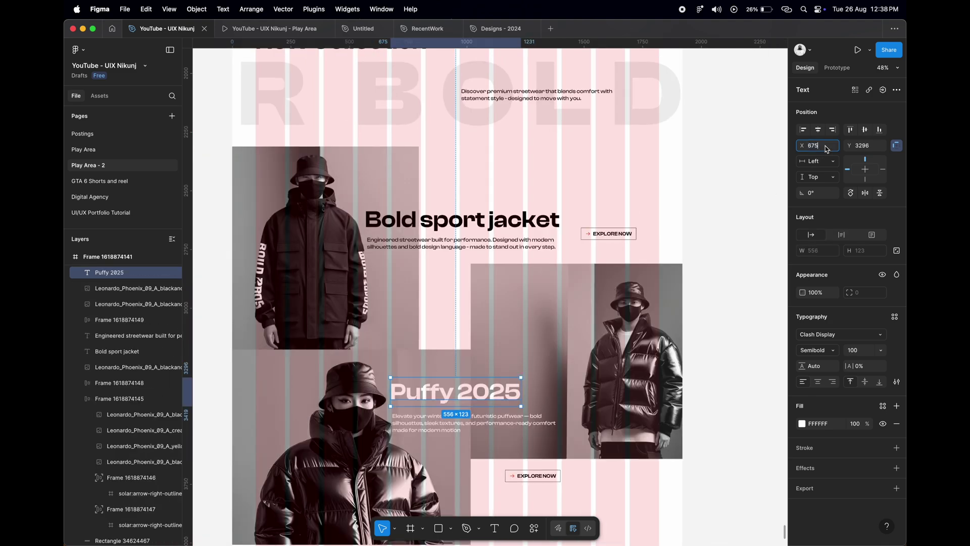
type("815")
key("Return")
key("shift+Tab")
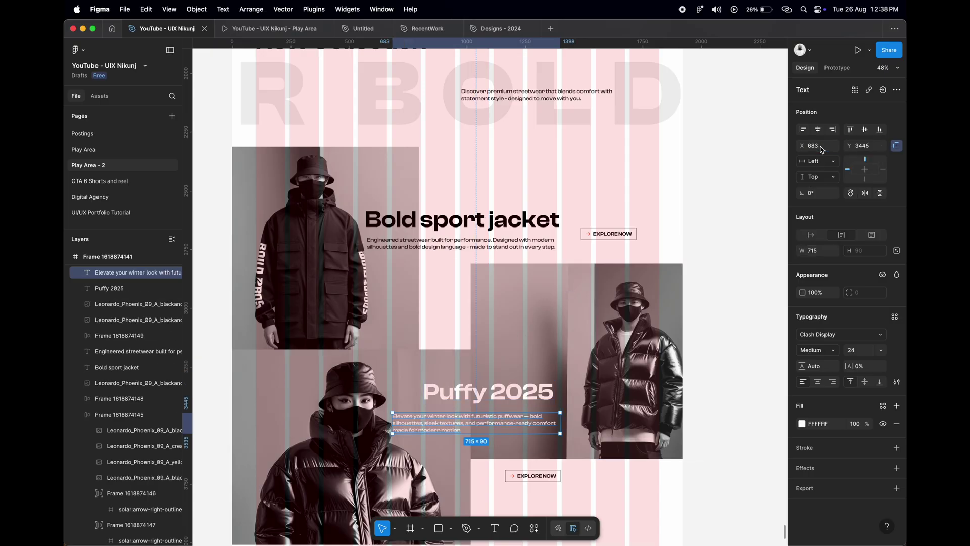
type("15")
key("Return")
scroll(756, 319, "up", 3)
key("Escape")
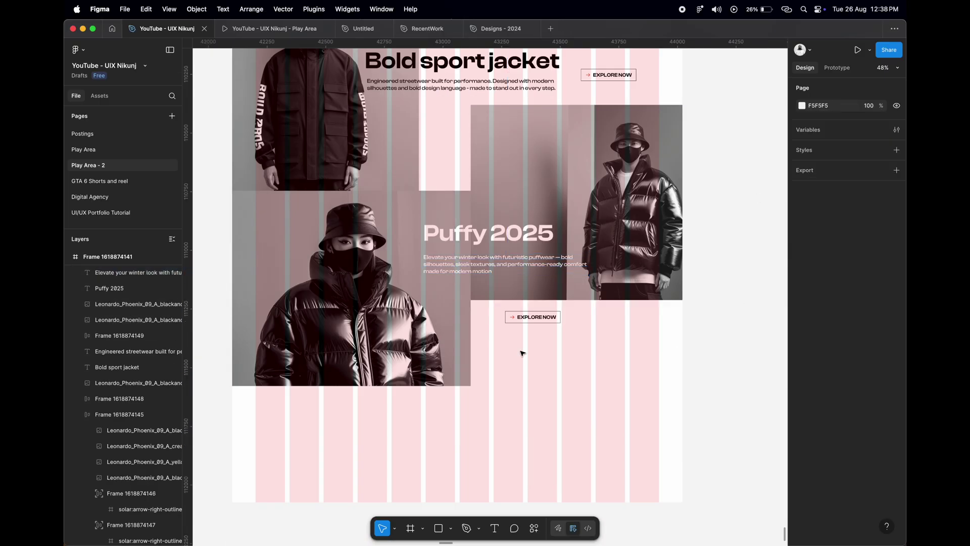
Nudge the puffer section's EXPLORE NOW button to the left.
scroll(548, 303, "up", 3)
left_click(548, 303)
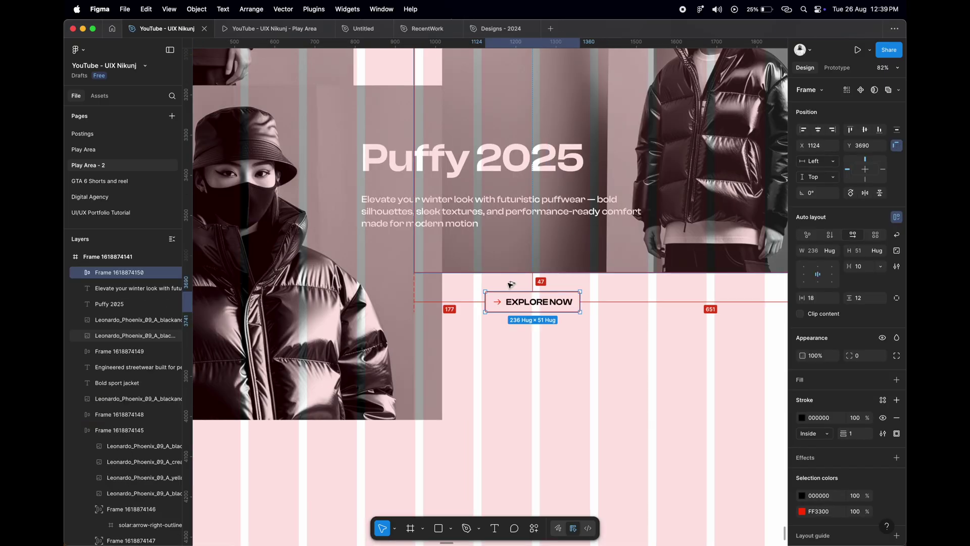
key("shift+Left")
key("shift+Left")
key("shift+Left")
key("shift+Left")
key("shift+Left")
key("Left")
key("Left")
key("Left")
Zoom out to the full landing page and bring up actions for the WEAR BOLD text.
scroll(465, 280, "down", 5)
key("Escape")
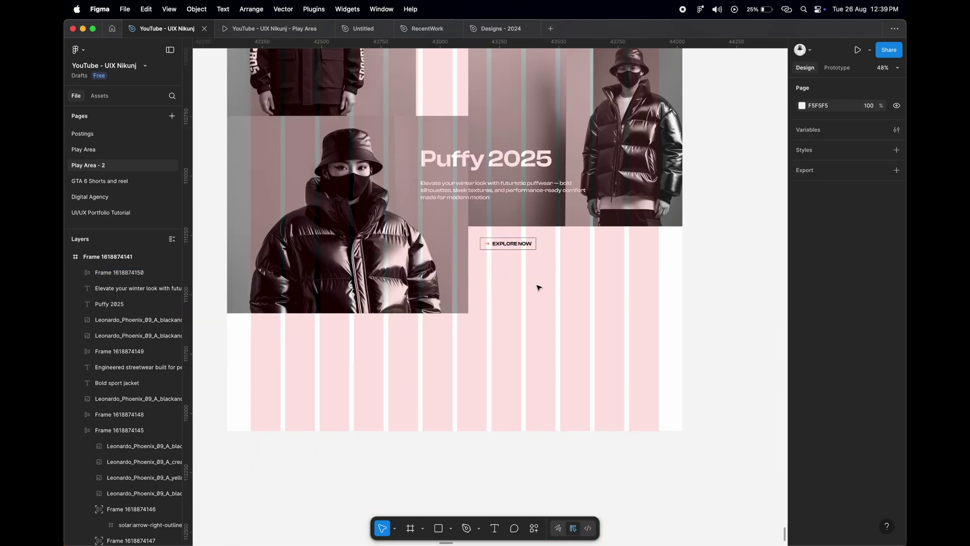
scroll(505, 320, "down", 5)
scroll(506, 322, "down", 3)
left_click(450, 206)
right_click(450, 204)
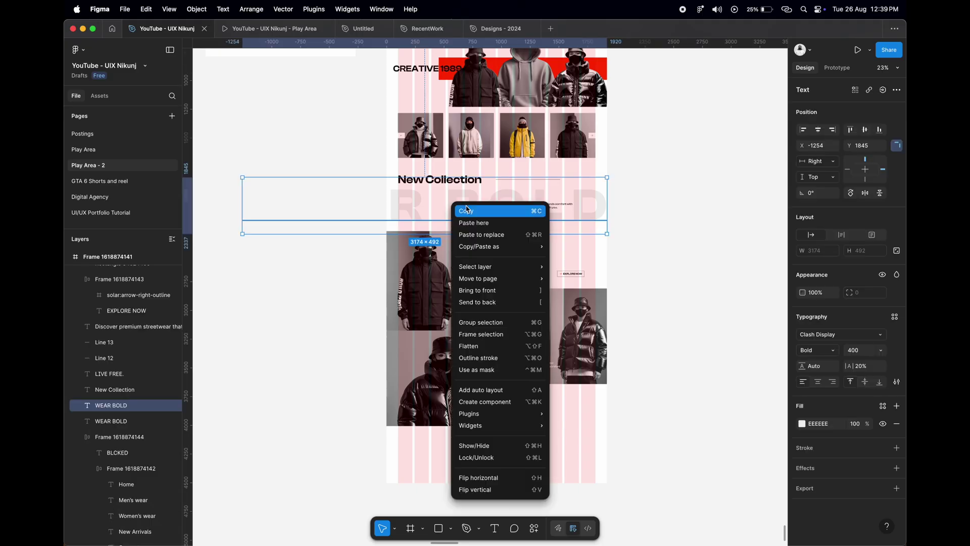
Paste a copy of CREATIVE 1989 into the frame and retype it as 'CREATIVE. BOLD.'.
left_click(661, 168)
left_click(466, 176)
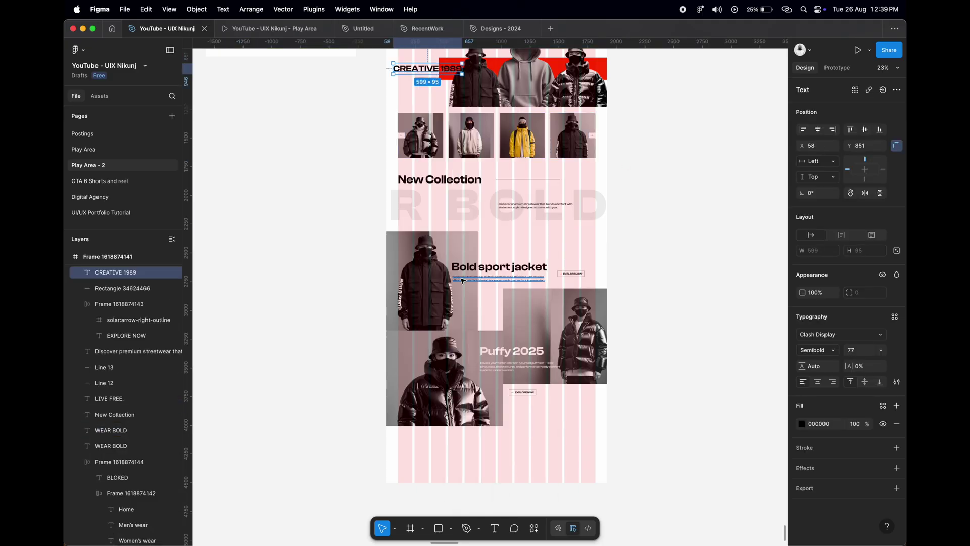
scroll(466, 182, "down", 3)
right_click(466, 174)
left_click(467, 187)
scroll(504, 315, "up", 5, "ctrl")
key("Return")
key("BackSpace")
key("BackSpace")
key("BackSpace")
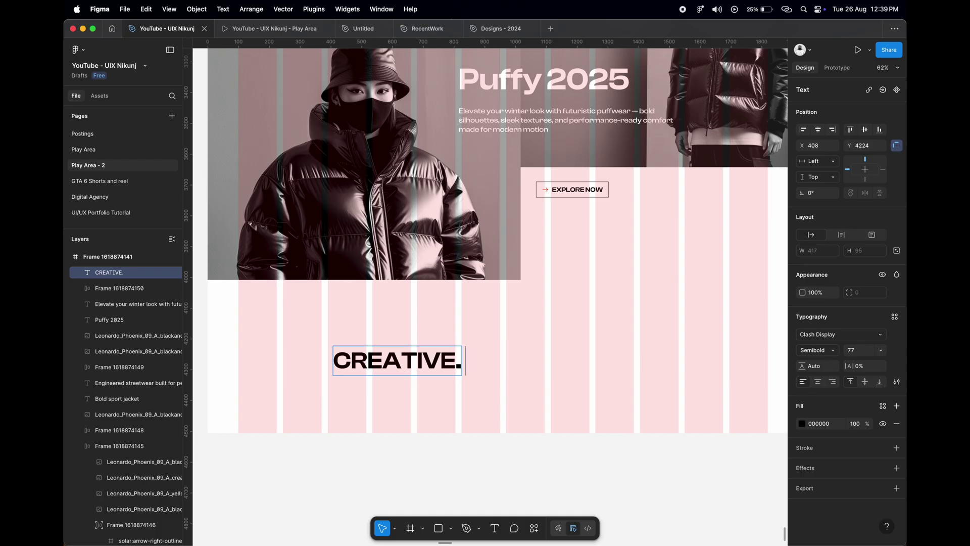
key("Escape")
scroll(505, 303, "down", 3, "ctrl")
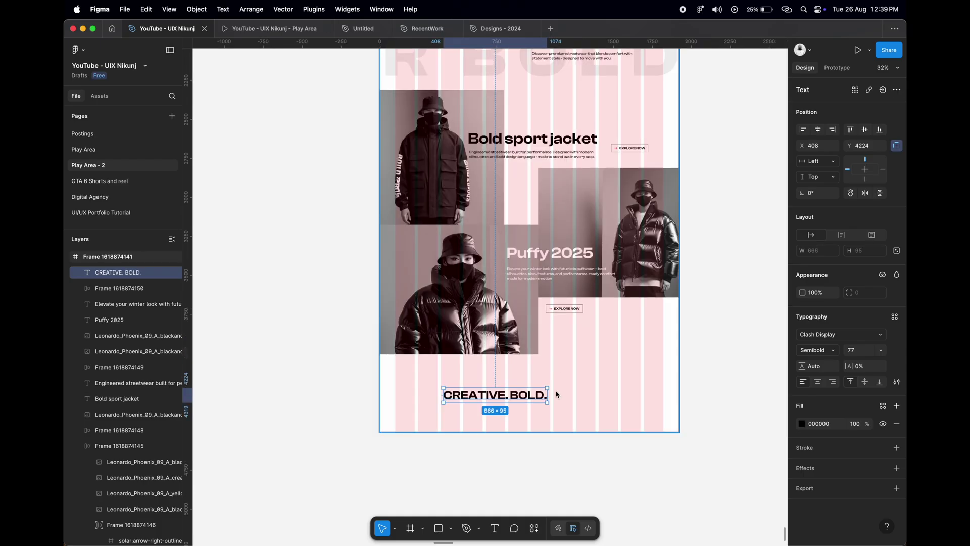
left_click(865, 350)
type("214")
Make the text Bold at size 214, centred horizontally at the frame's bottom.
key("Return")
left_click(828, 350)
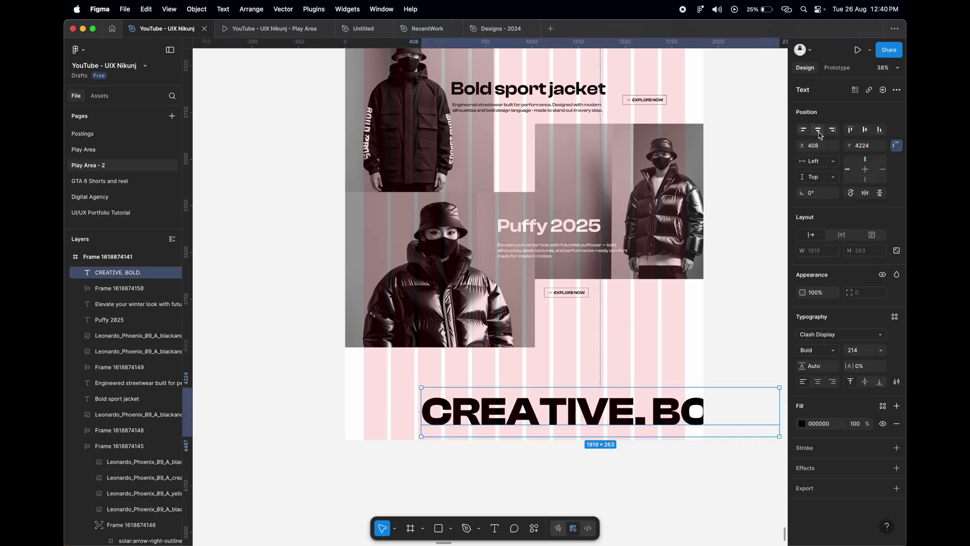
left_click(818, 129)
scroll(592, 192, "down", 3, "ctrl")
type("395")
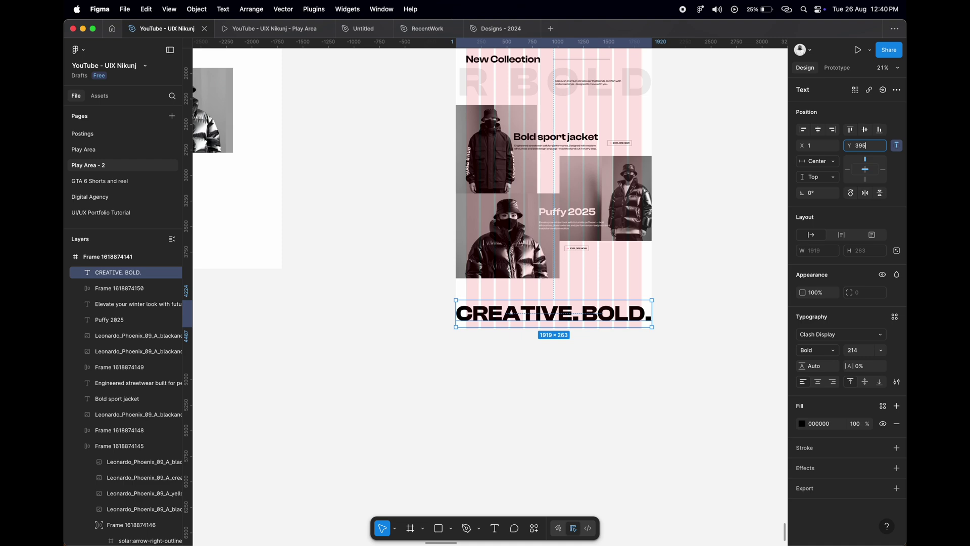
key("Return")
key("Escape")
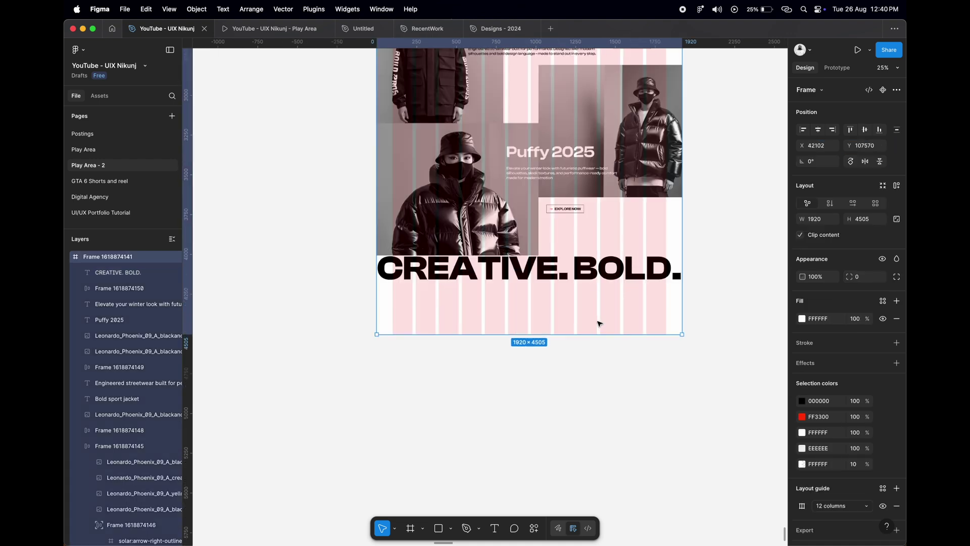
Pull the frame's bottom edge up and select the period after CREATIVE for editing.
scroll(589, 337, "up", 5, "ctrl")
left_click_drag(589, 337, 589, 275)
left_click(576, 255)
scroll(575, 303, "up", 3)
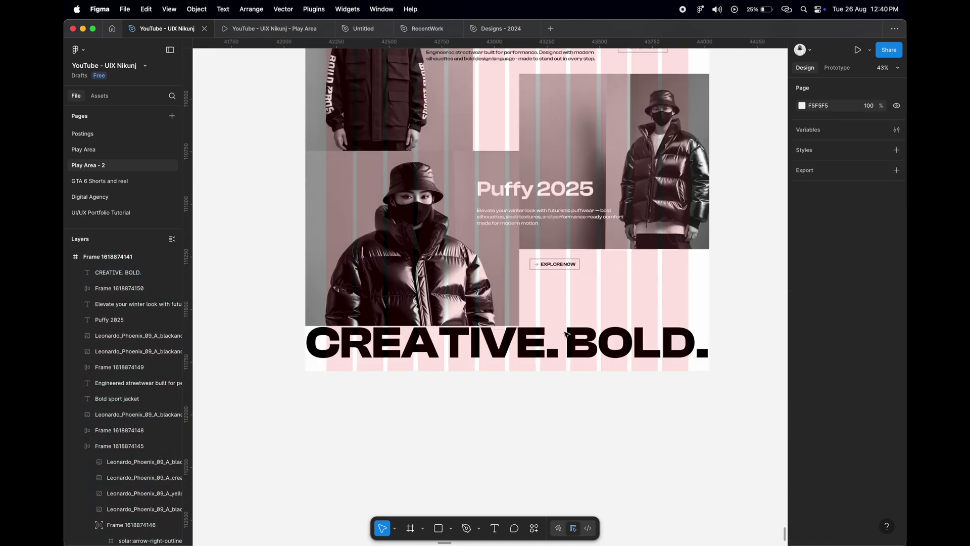
key("Return")
double_click(555, 350)
Color the first period in CREATIVE. BOLD. by sampling the brand red FF3300.
left_click(802, 423)
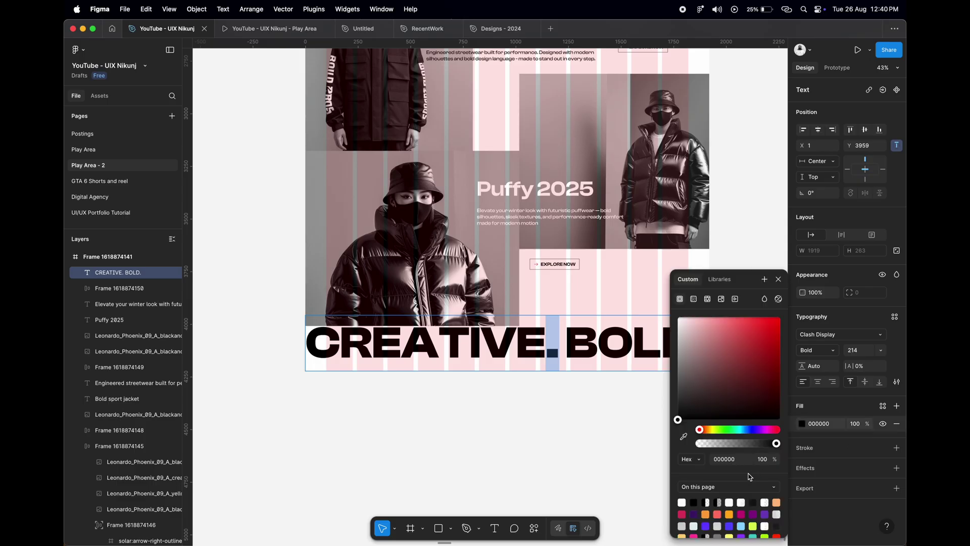
scroll(622, 318, "down", 5)
scroll(505, 202, "up", 5)
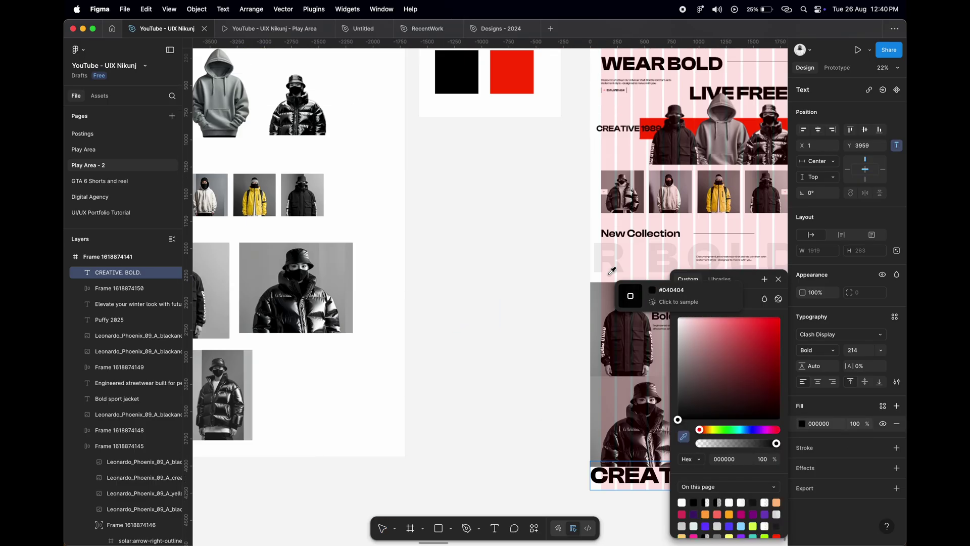
left_click(520, 142)
scroll(562, 272, "down", 3)
scroll(563, 272, "up", 5)
scroll(632, 264, "up", 5)
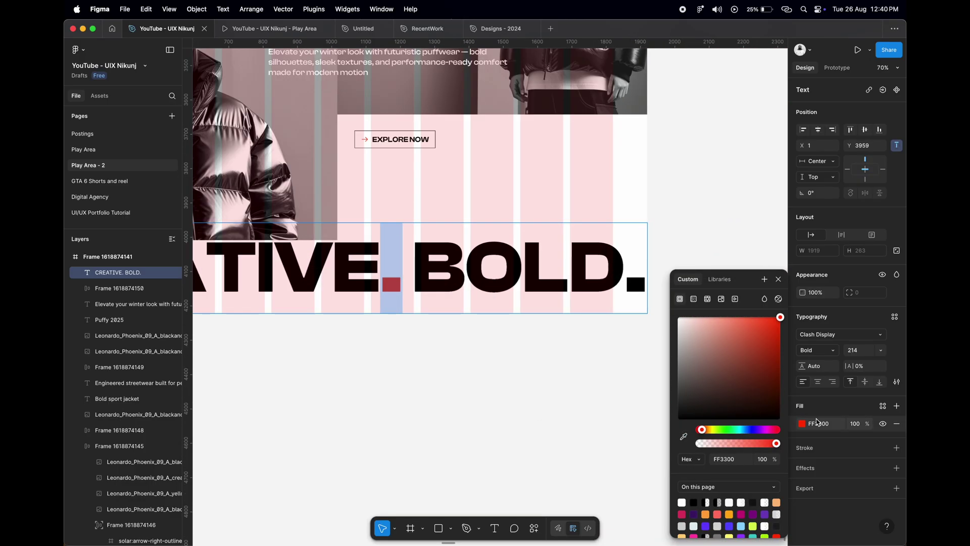
key("Escape")
Make the final period after BOLD red FF3300 as well, keeping the letters black.
left_click(638, 291)
double_click(638, 292)
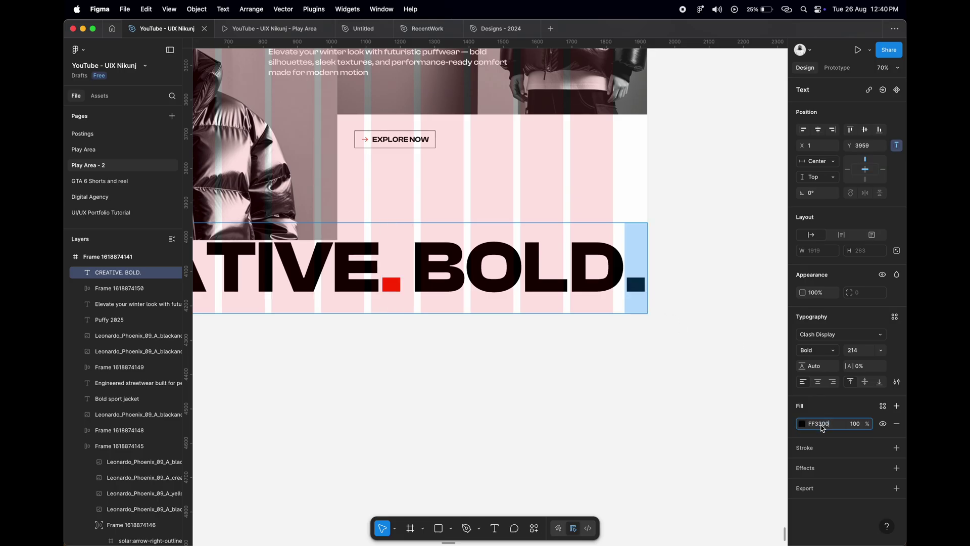
key("Return")
key("Escape")
scroll(696, 392, "down", 3)
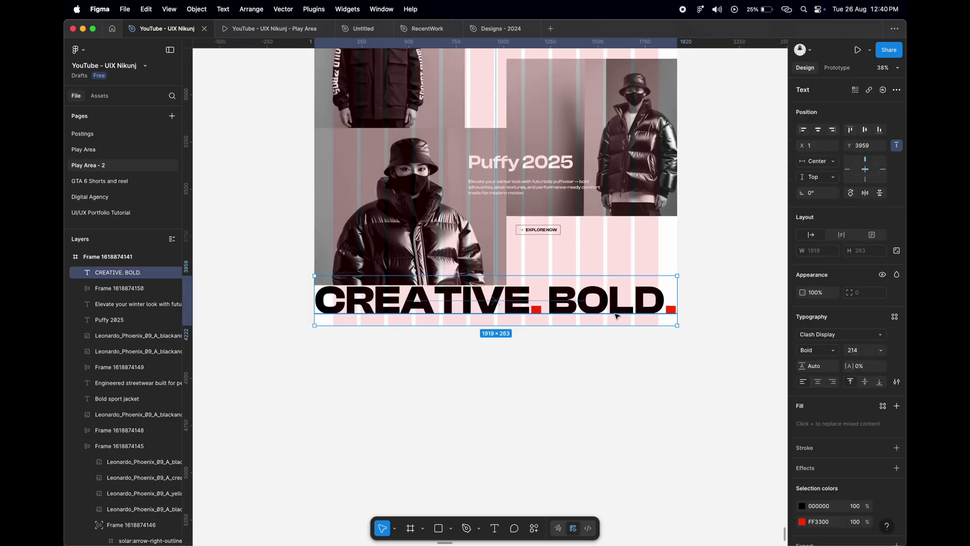
scroll(616, 316, "up", 2)
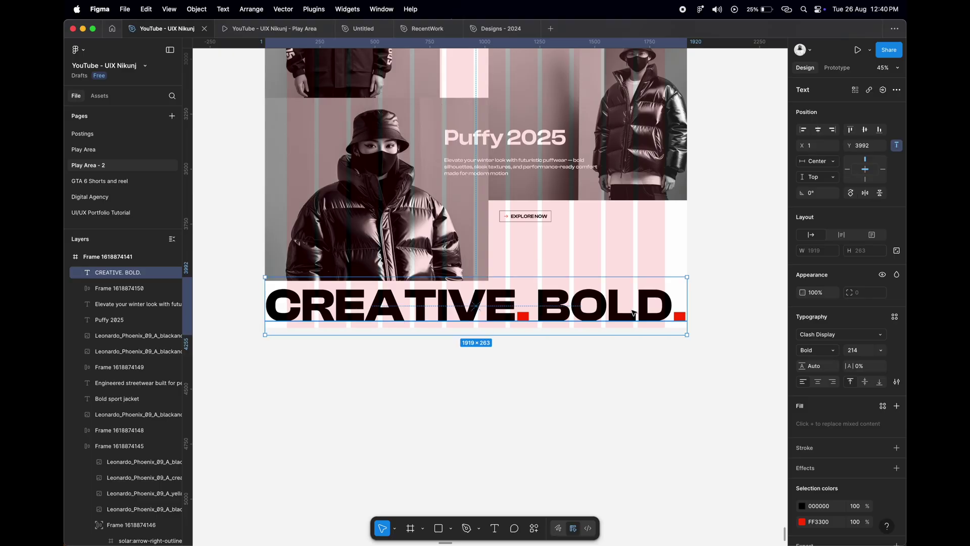
scroll(634, 314, "down", 5)
key("Escape")
Set the CREATIVE. BOLD. text's vertical constraint to Bottom.
left_click(531, 398)
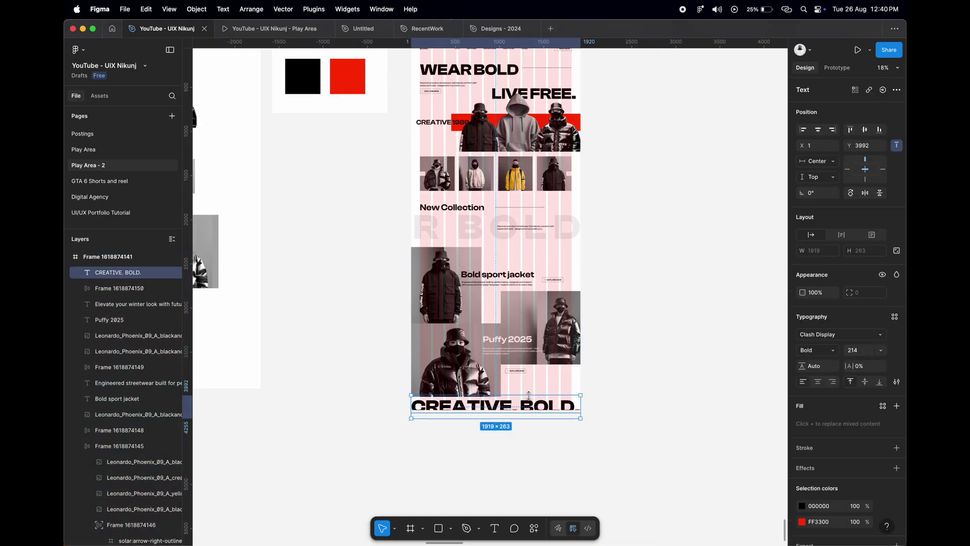
left_click(880, 130)
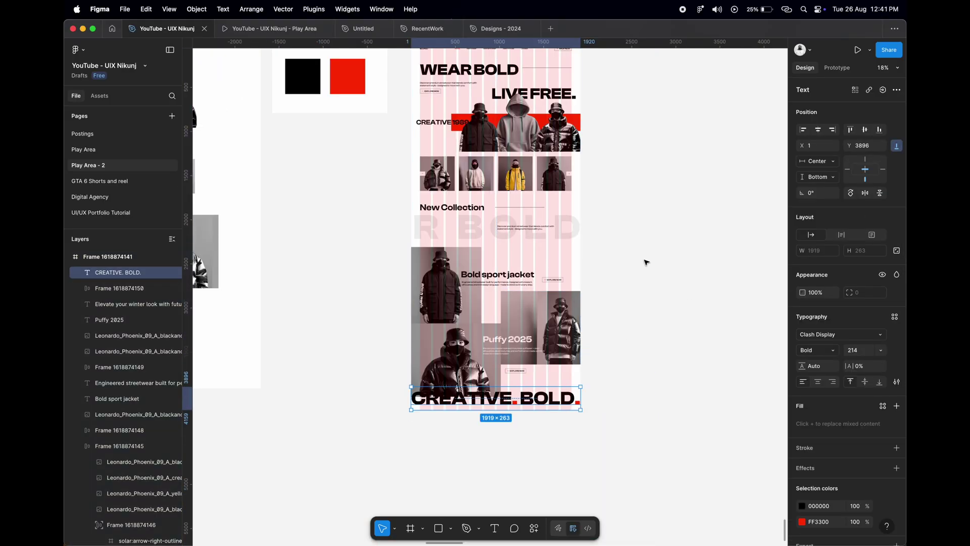
left_click(662, 325)
left_click(538, 414)
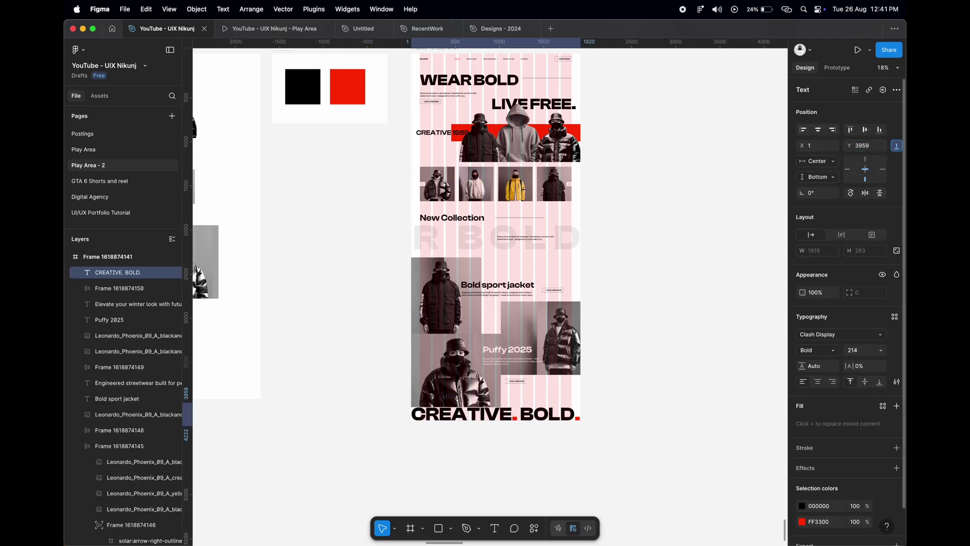
left_click(610, 385)
Preview the 1920×4159 landing page frame as a prototype.
scroll(611, 385, "up", 2)
scroll(611, 385, "down", 5)
scroll(610, 386, "up", 5)
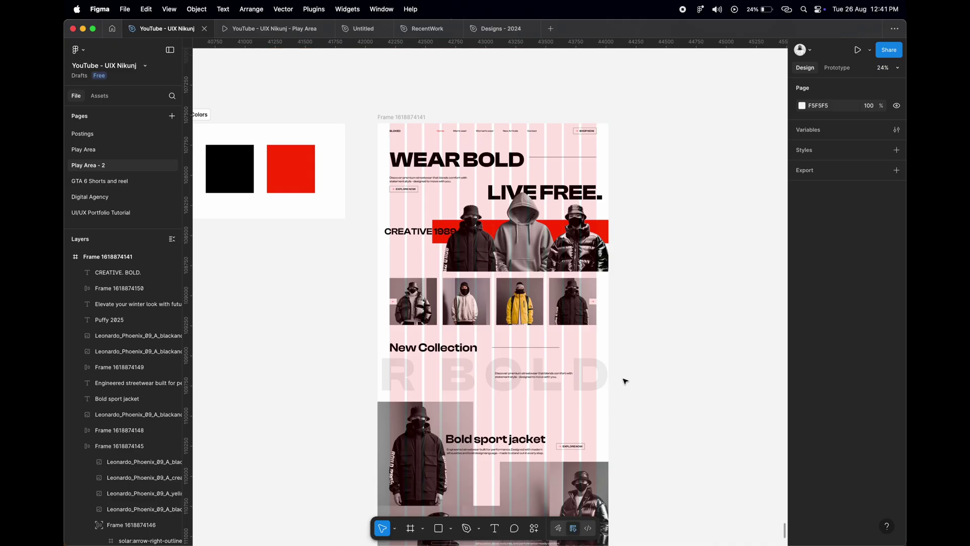
left_click(413, 116)
left_click(858, 50)
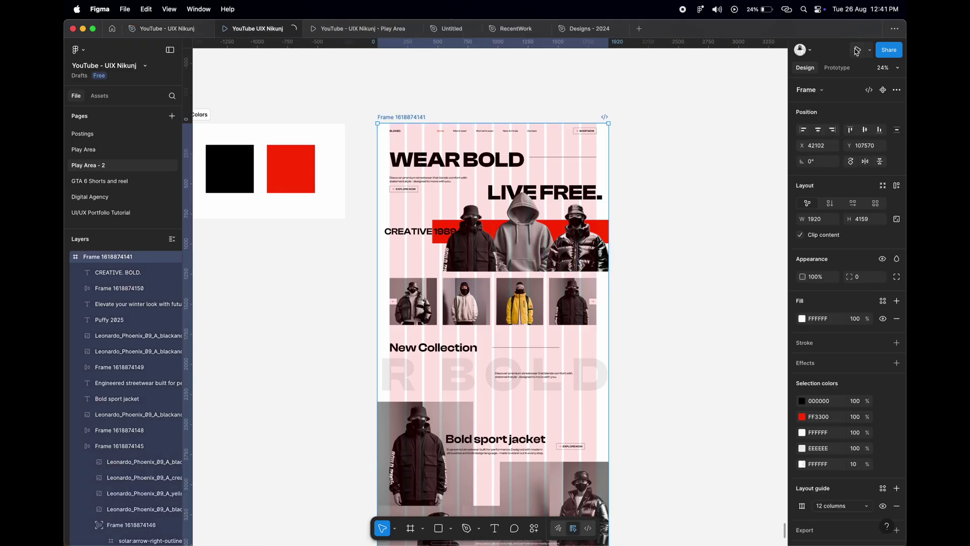
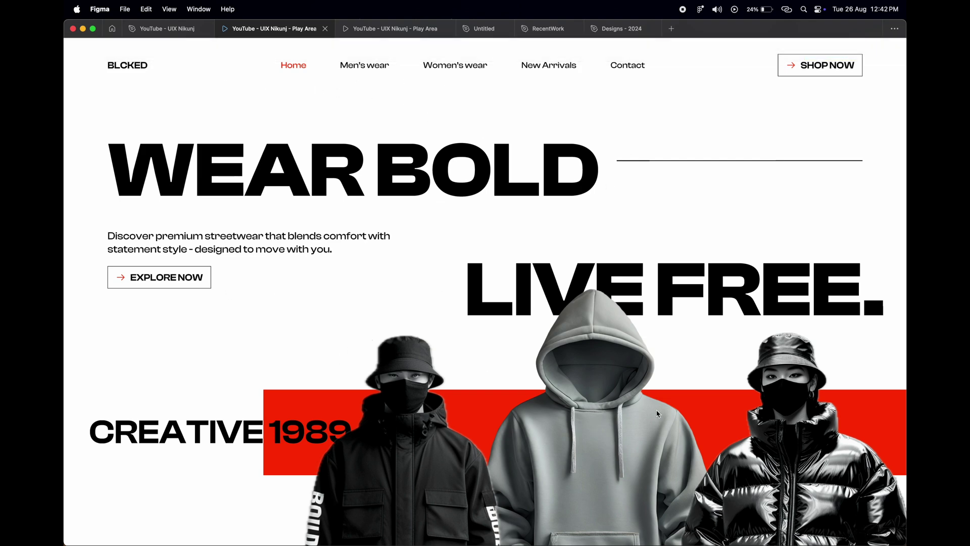
Scroll down and back up through the BLCKED landing page to review it.
scroll(698, 398, "down", 3)
scroll(692, 374, "down", 1)
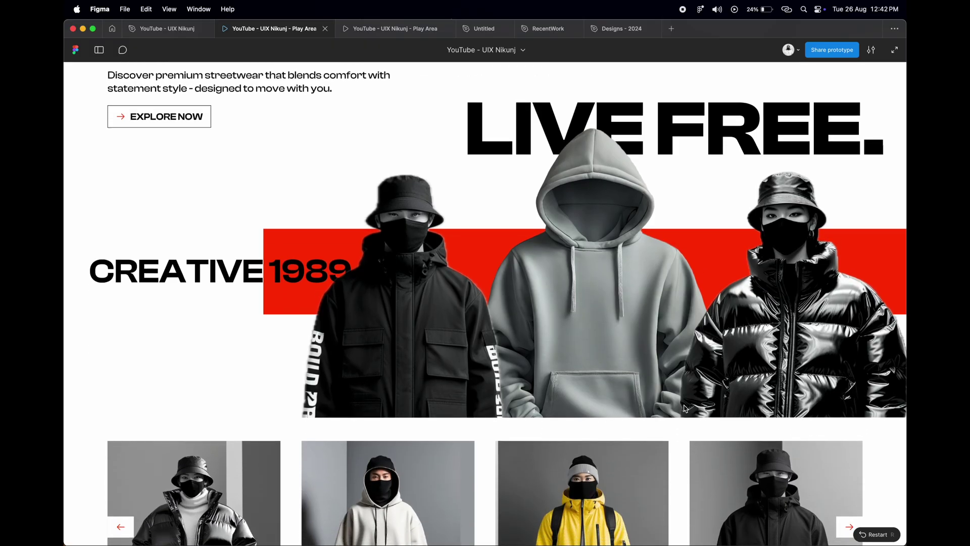
scroll(679, 341, "down", 3)
scroll(678, 340, "down", 3)
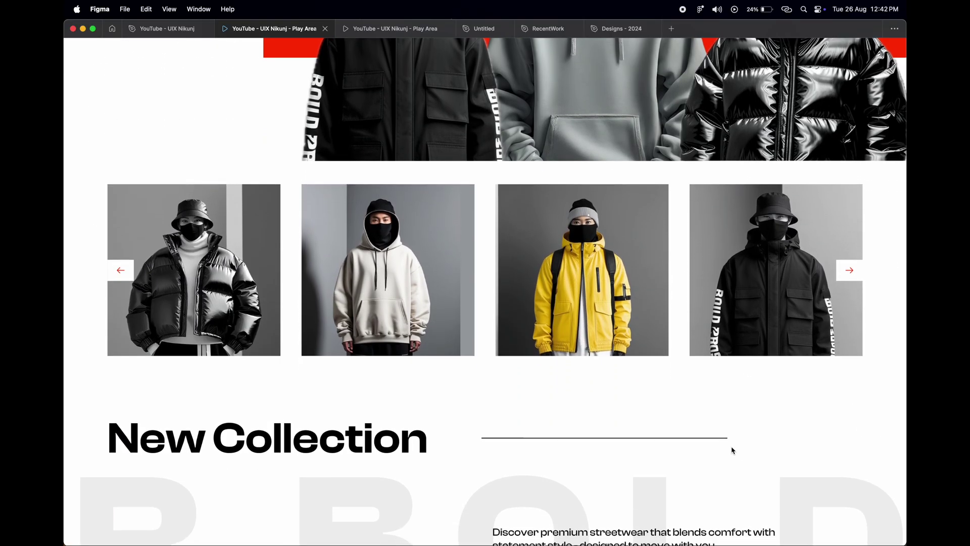
scroll(760, 392, "down", 2)
scroll(763, 353, "down", 3)
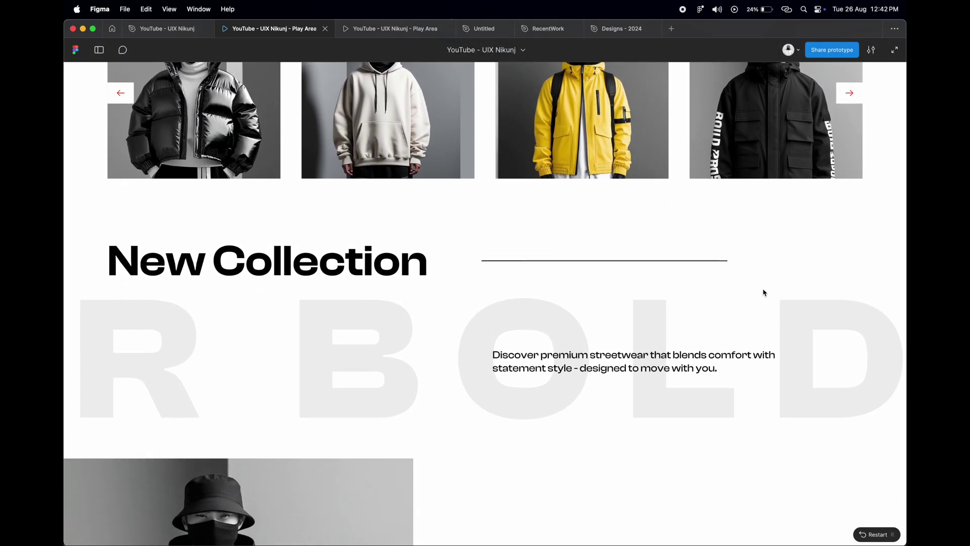
scroll(769, 354, "down", 1)
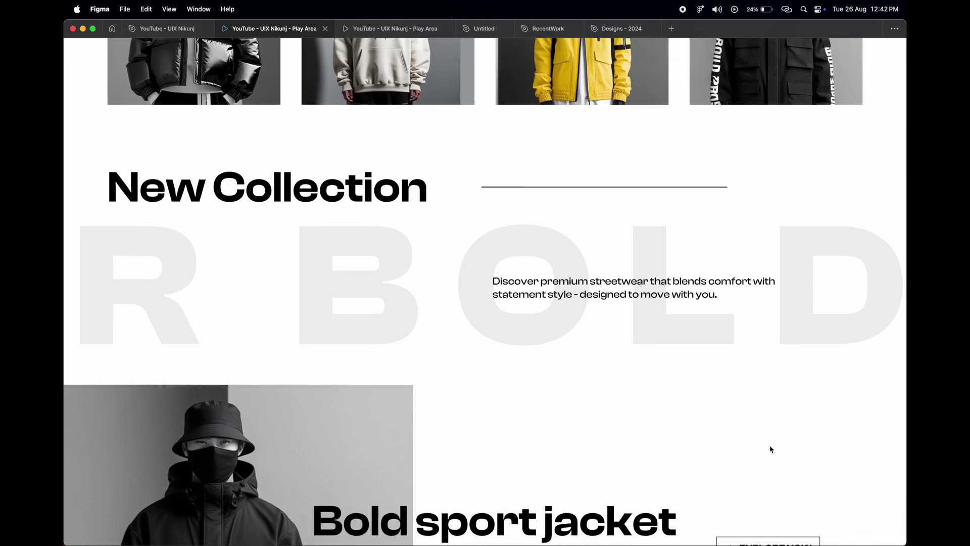
scroll(781, 394, "down", 2)
scroll(783, 313, "down", 2)
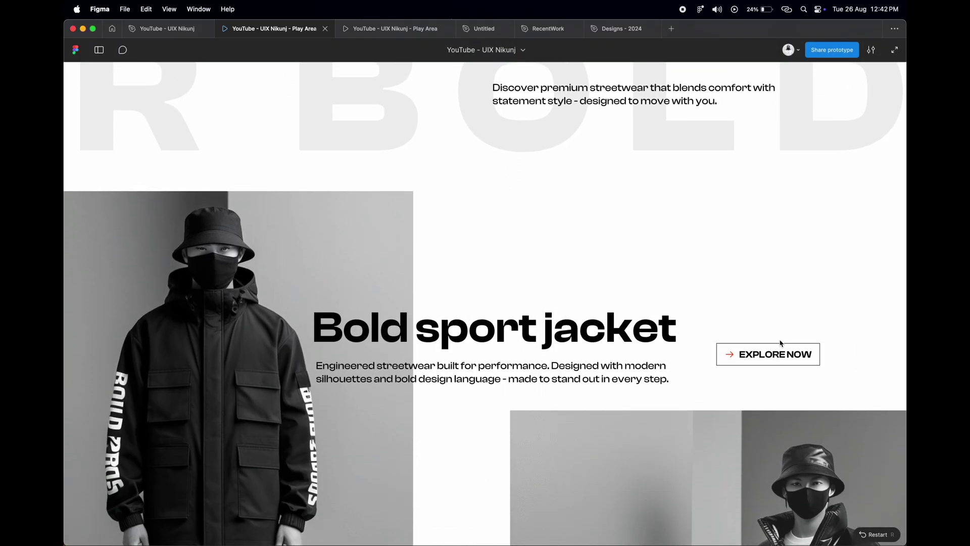
scroll(771, 407, "down", 1)
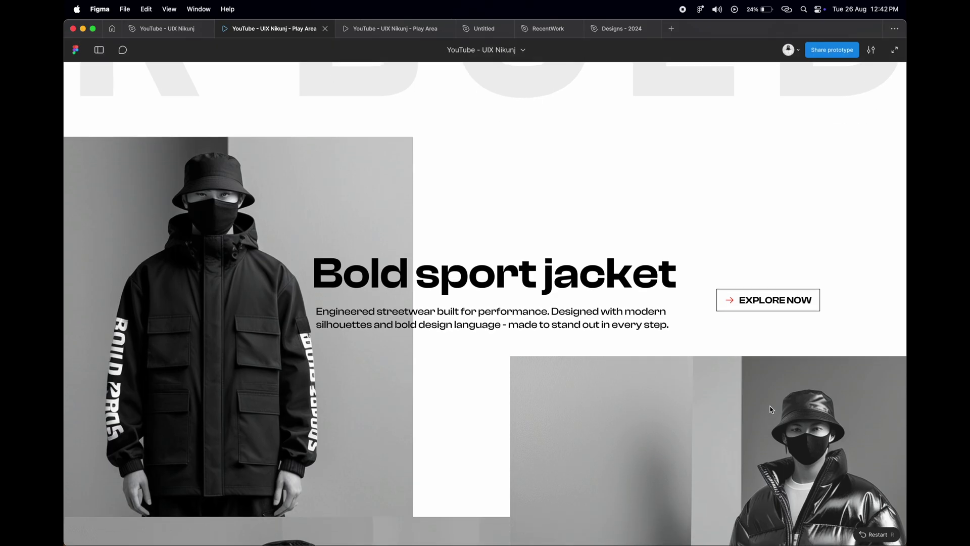
scroll(775, 354, "down", 2)
scroll(773, 354, "down", 2)
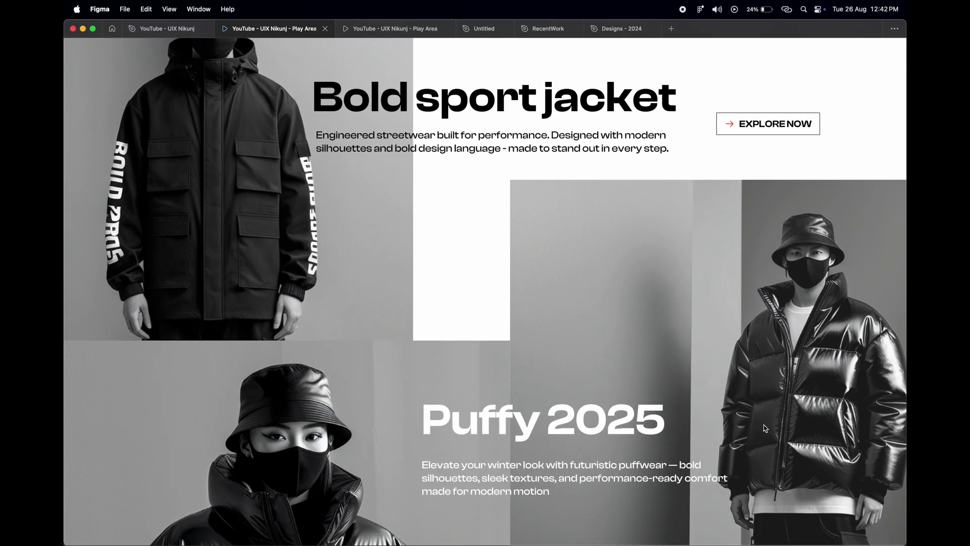
scroll(764, 424, "down", 1)
scroll(771, 317, "down", 5)
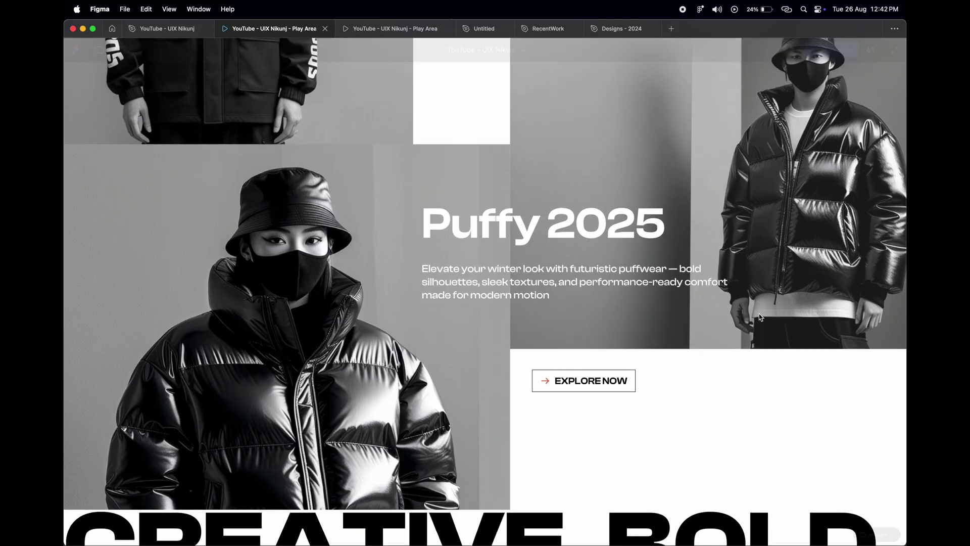
scroll(762, 323, "up", 10)
scroll(751, 312, "up", 5)
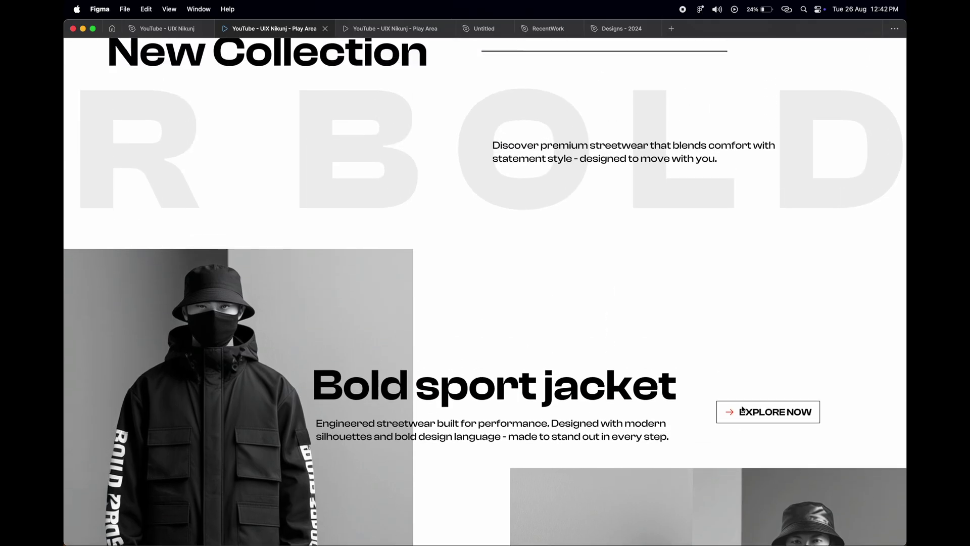
scroll(755, 249, "up", 3)
scroll(741, 404, "up", 2)
scroll(745, 378, "up", 1)
scroll(740, 329, "up", 4)
scroll(743, 303, "up", 2)
scroll(743, 313, "up", 3)
scroll(742, 354, "up", 3)
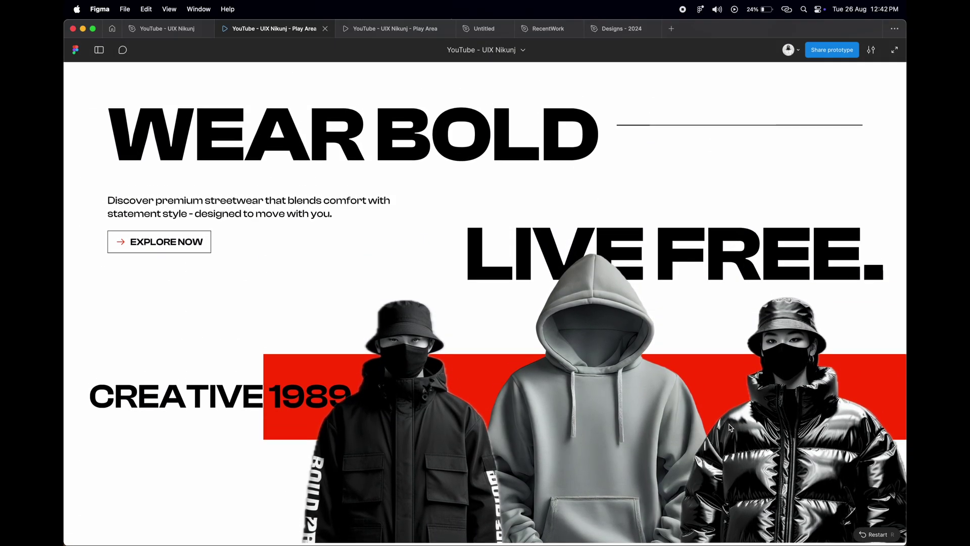
scroll(740, 388, "up", 2)
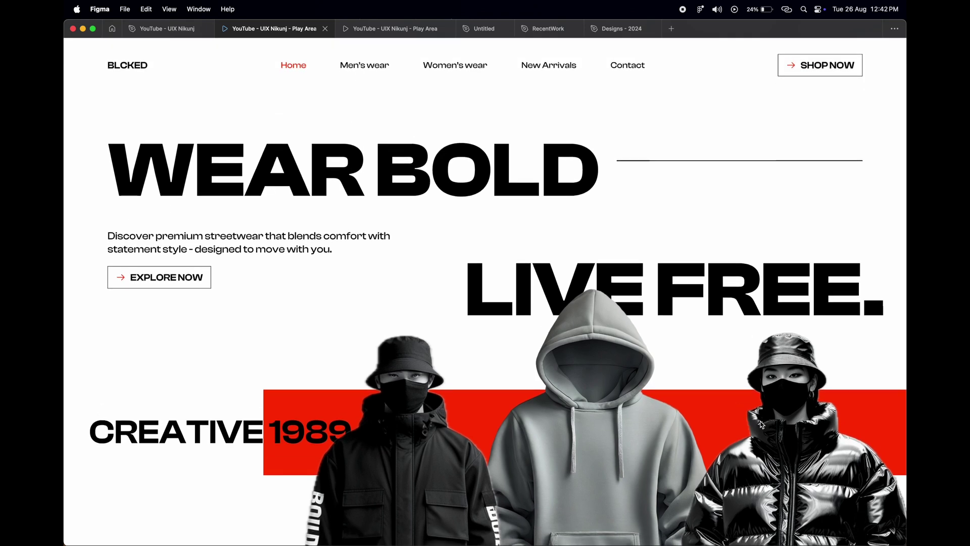
scroll(761, 419, "down", 2)
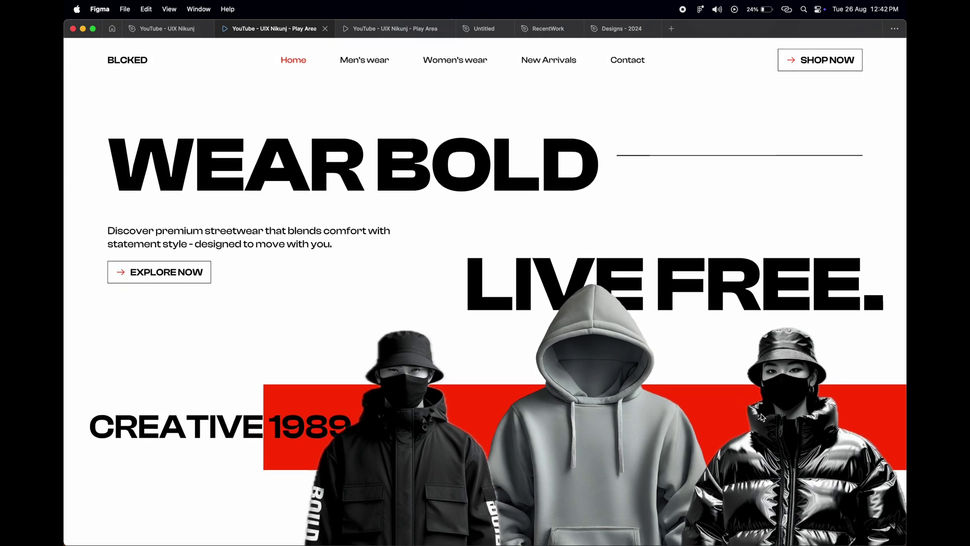
scroll(762, 416, "down", 5)
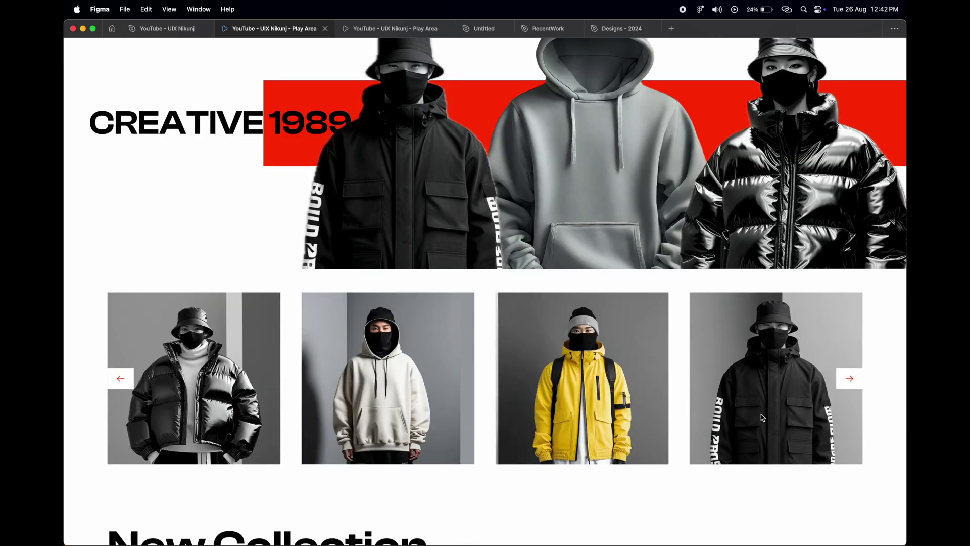
scroll(761, 414, "down", 2)
scroll(761, 414, "down", 1)
scroll(760, 414, "down", 2)
scroll(762, 417, "down", 1)
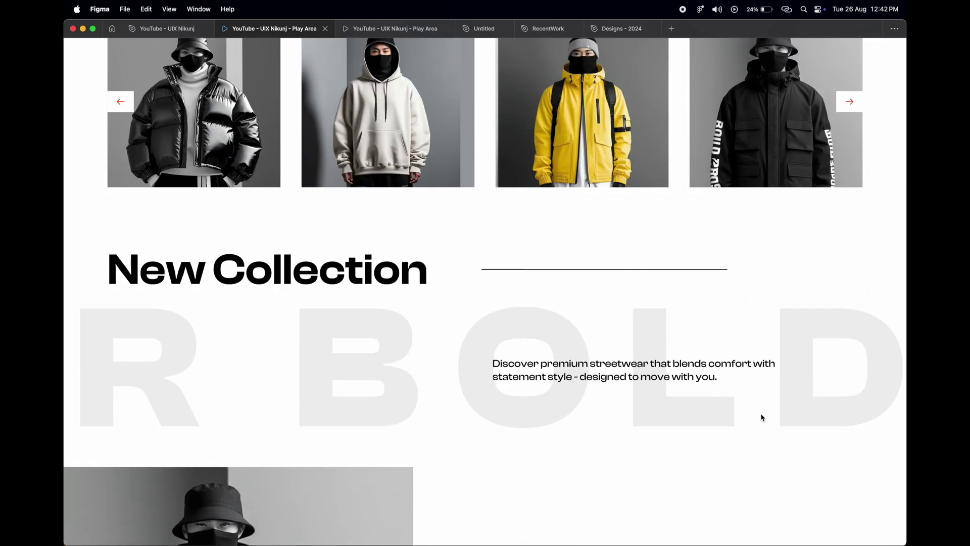
scroll(762, 417, "down", 2)
scroll(762, 417, "down", 1)
scroll(762, 417, "down", 1)
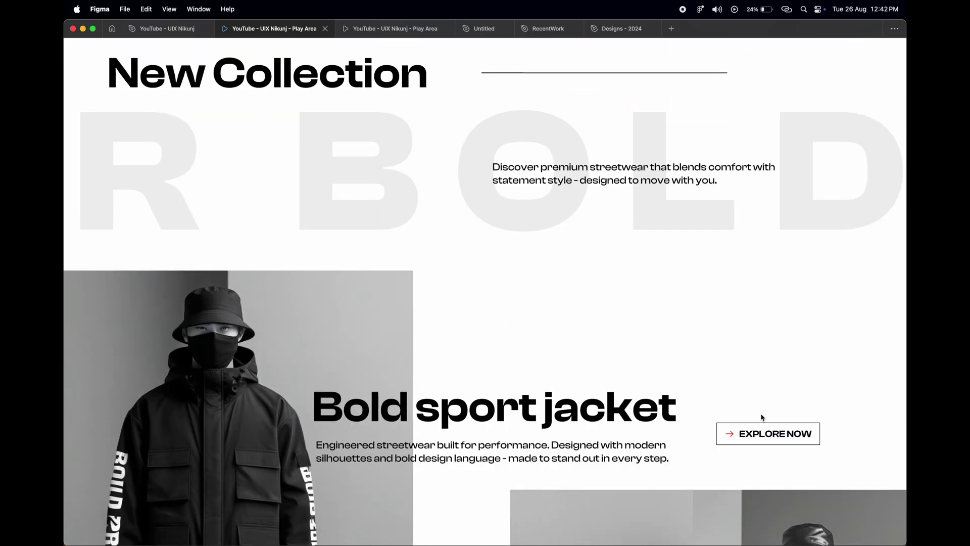
scroll(761, 417, "down", 1)
scroll(761, 417, "down", 1)
scroll(762, 418, "down", 1)
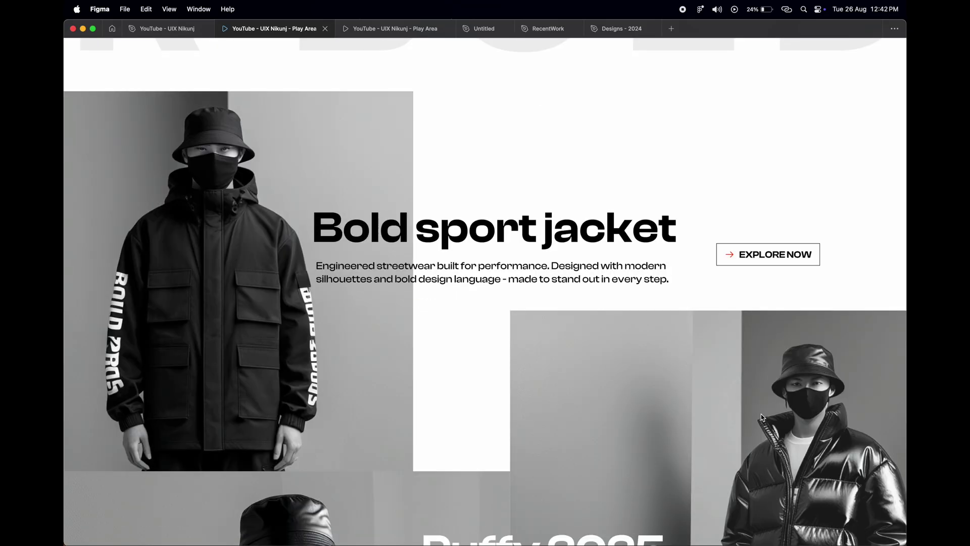
scroll(762, 417, "down", 2)
scroll(762, 417, "down", 3)
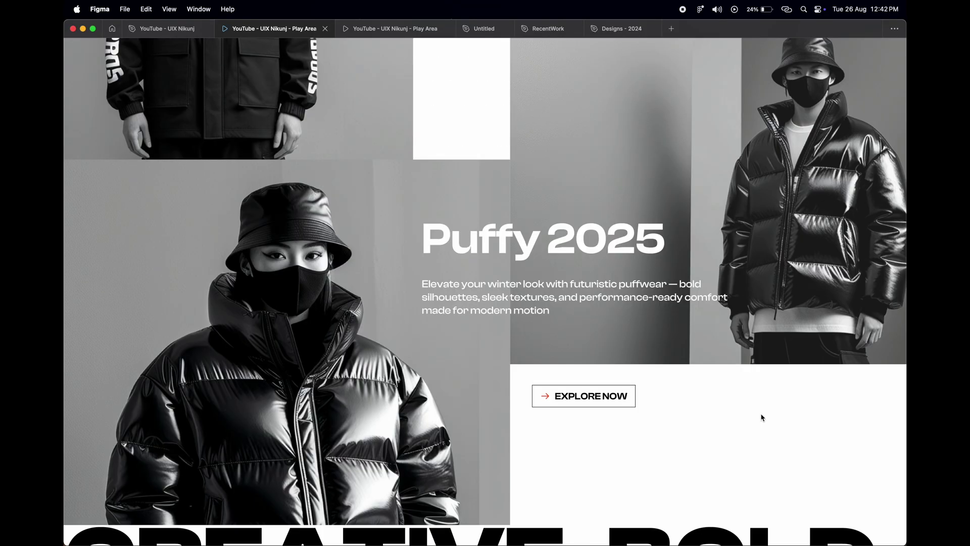
scroll(762, 417, "down", 1)
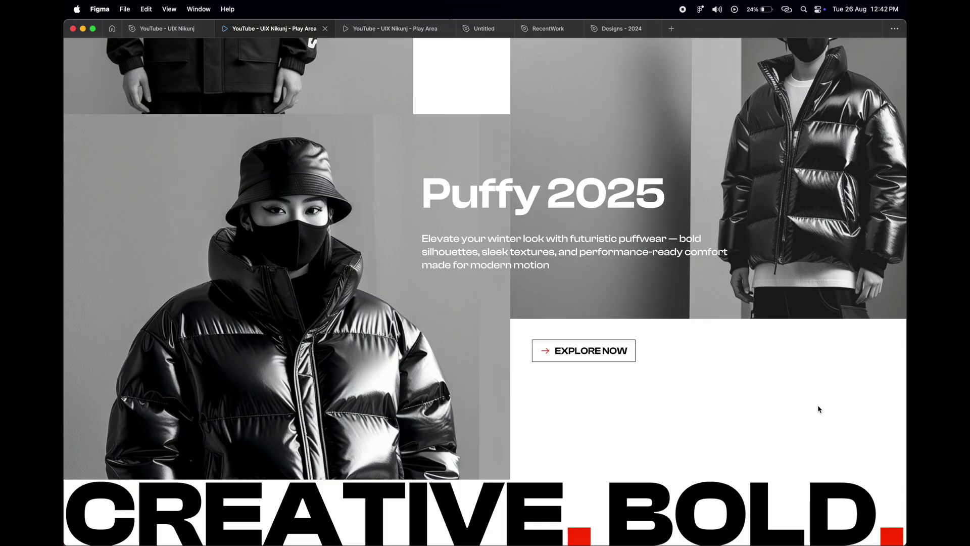
scroll(791, 398, "up", 5)
scroll(769, 396, "up", 5)
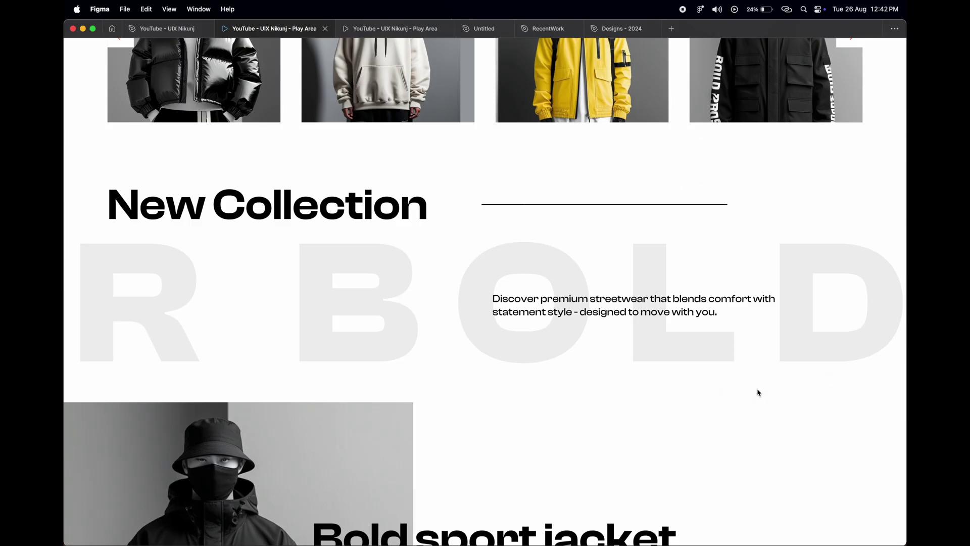
scroll(755, 392, "up", 3)
scroll(756, 392, "up", 4)
scroll(758, 392, "up", 4)
scroll(758, 392, "up", 3)
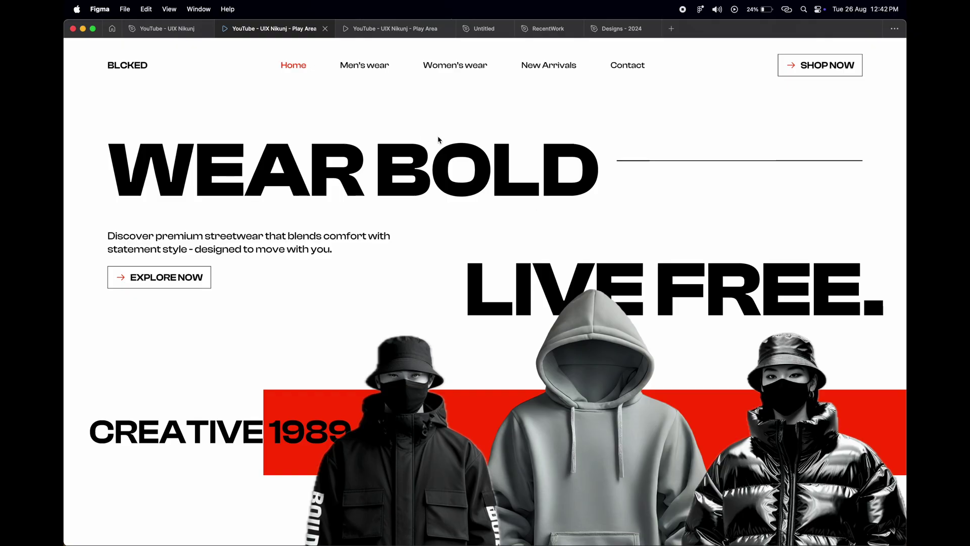
Return to the Figma editor and hide the landing page frame's column layout grid.
left_click(185, 30)
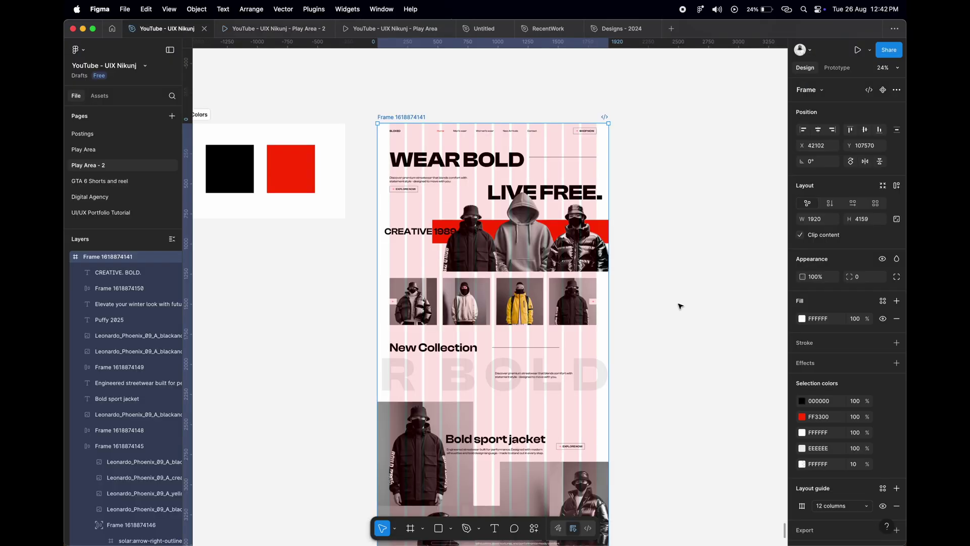
left_click(679, 306)
left_click(402, 117)
scroll(884, 484, "down", 1)
left_click(883, 486)
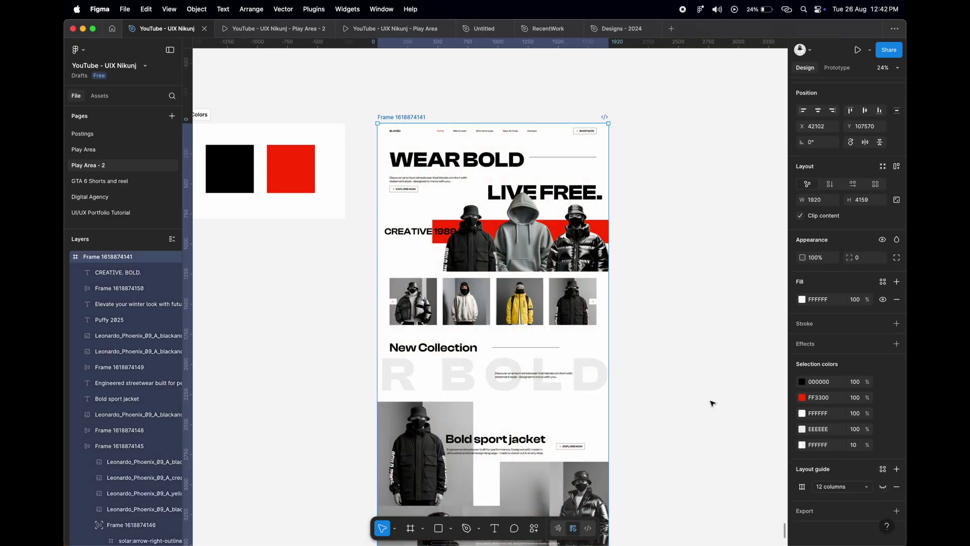
left_click(697, 354)
Navigate the canvas to bring the landing page header into view.
scroll(582, 319, "down", 5)
scroll(582, 319, "up", 3)
scroll(581, 319, "left", 2)
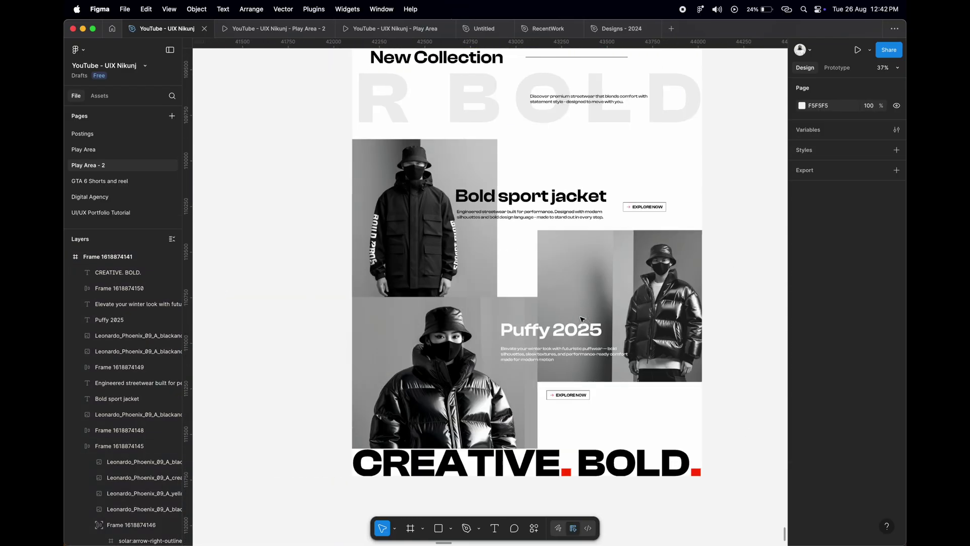
scroll(580, 320, "up", 3)
scroll(581, 318, "up", 5)
scroll(582, 318, "up", 4)
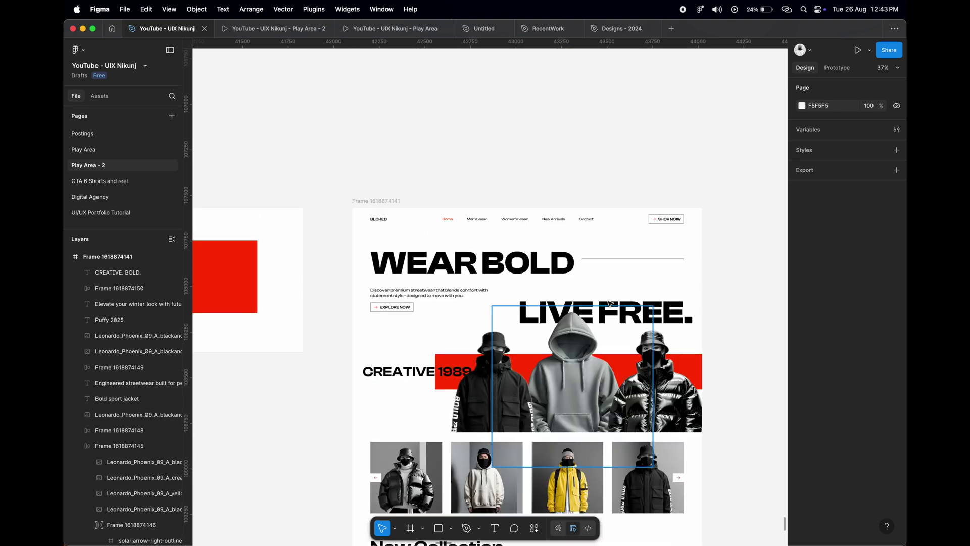
scroll(582, 318, "up", 3)
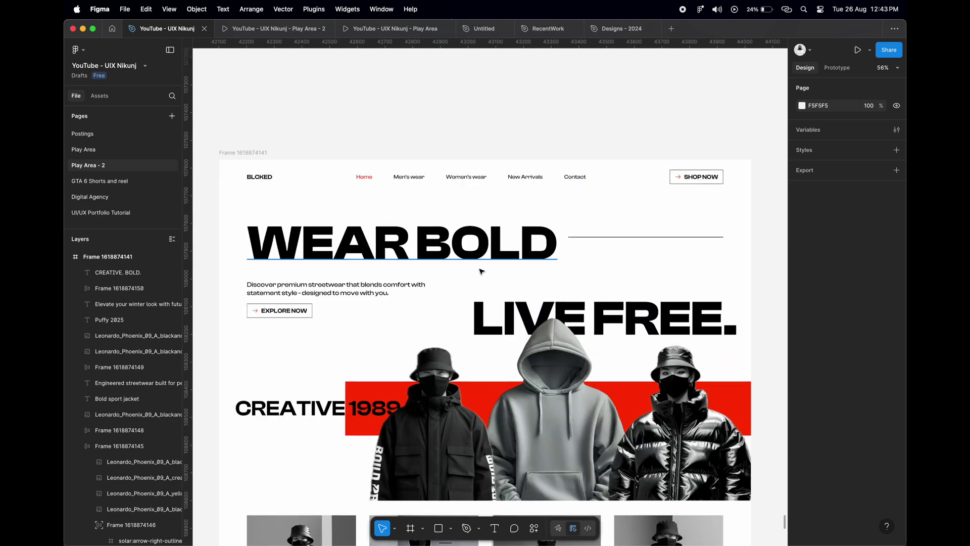
scroll(481, 271, "down", 1)
scroll(511, 277, "down", 2)
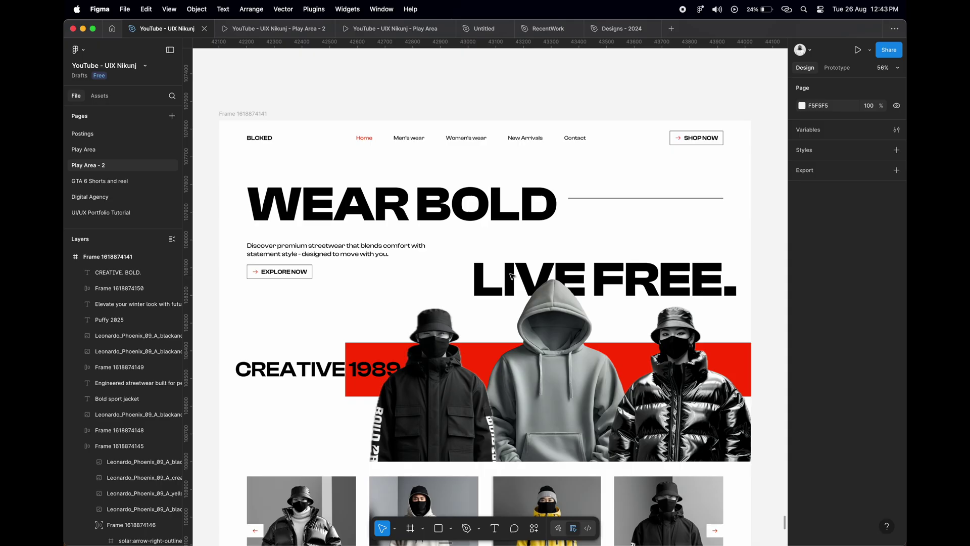
Dismiss quick actions and hide the interface so only the canvas shows.
key("super+k")
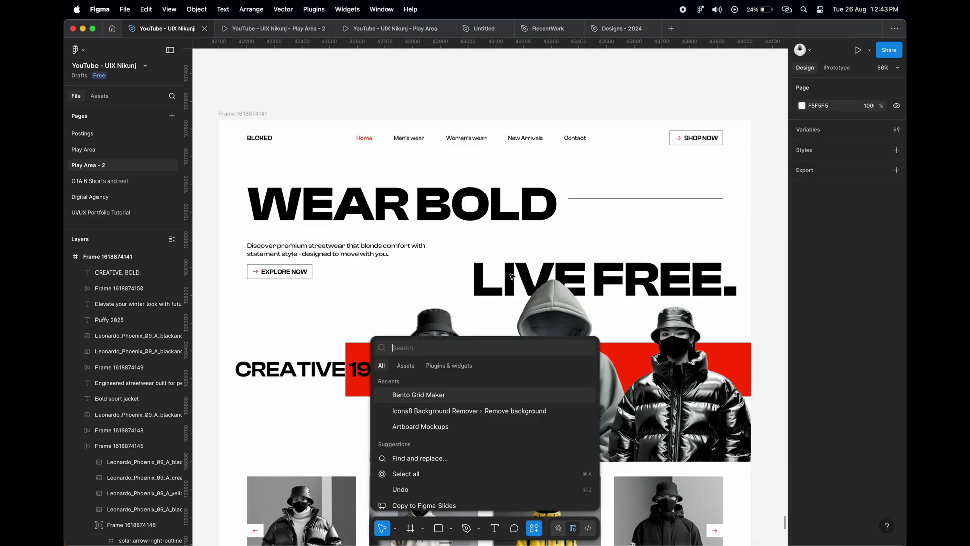
key("Escape")
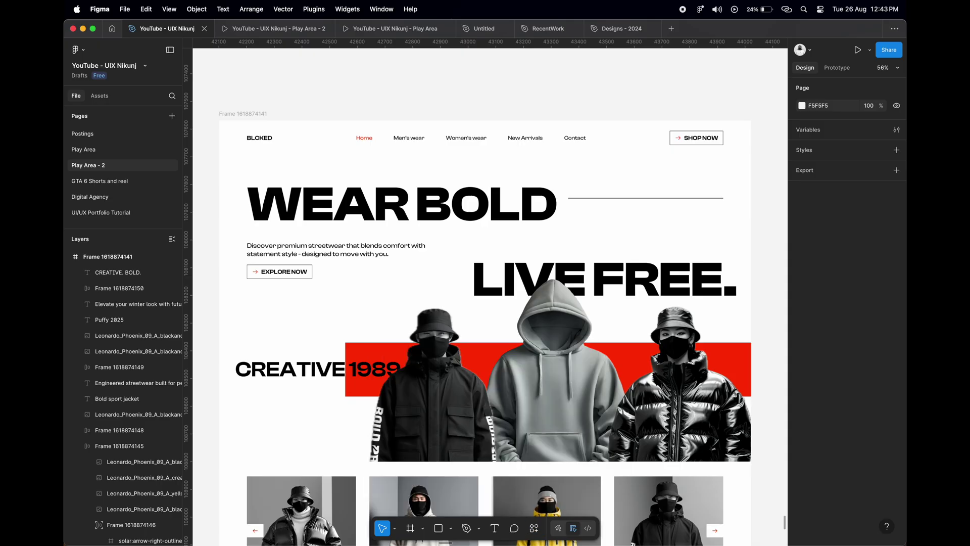
key("super+backslash")
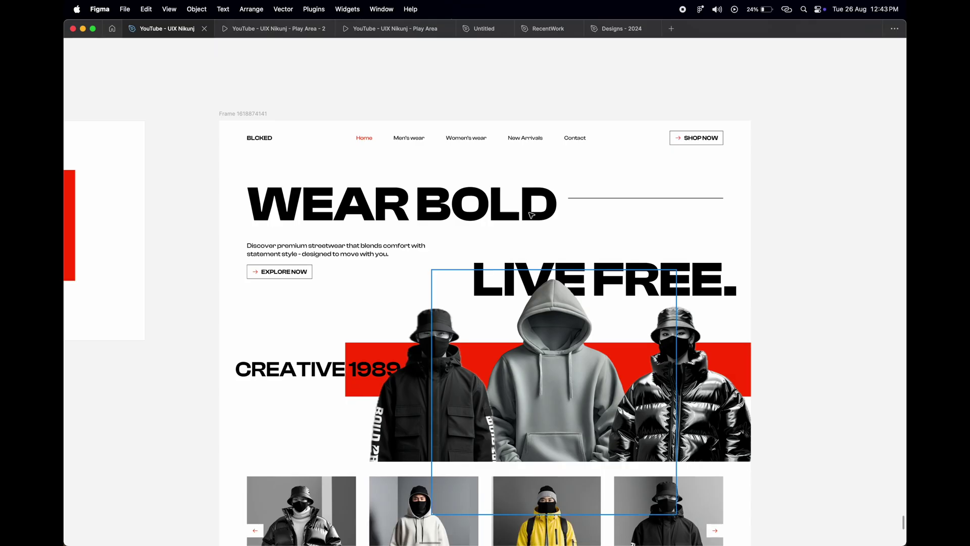
Select the landing page frame, the CREATIVE 1989 text and the product carousel.
left_click(262, 116)
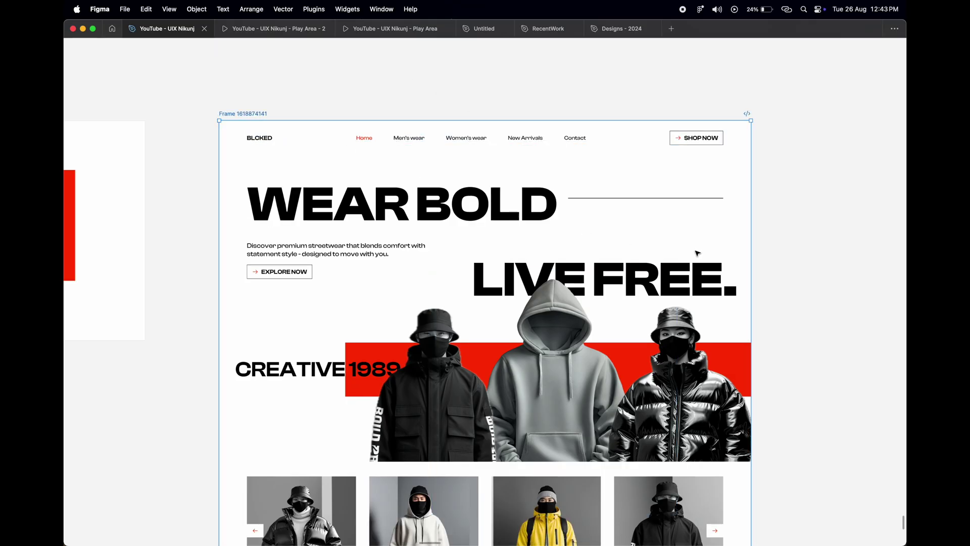
scroll(825, 264, "down", 1)
scroll(824, 263, "down", 2)
scroll(824, 263, "down", 3)
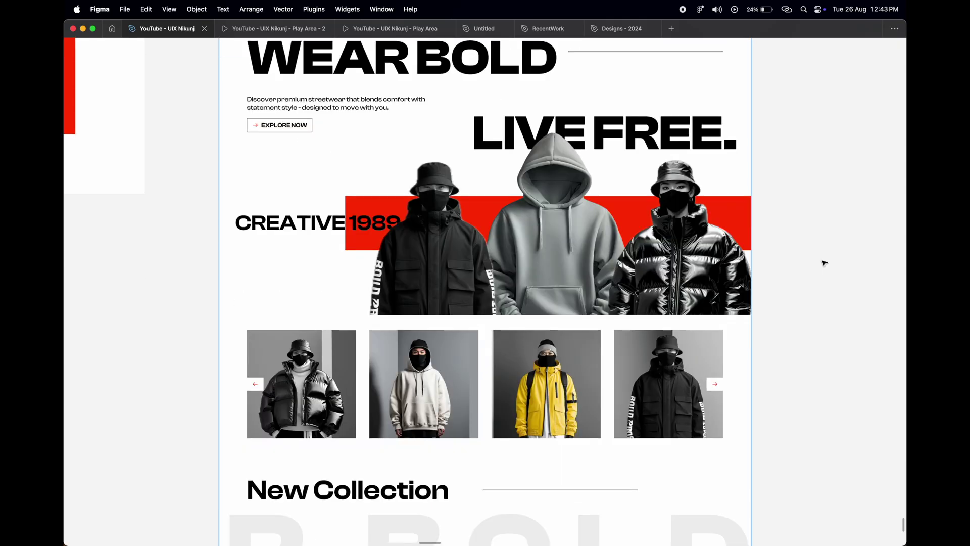
scroll(798, 267, "down", 2)
left_click(303, 185)
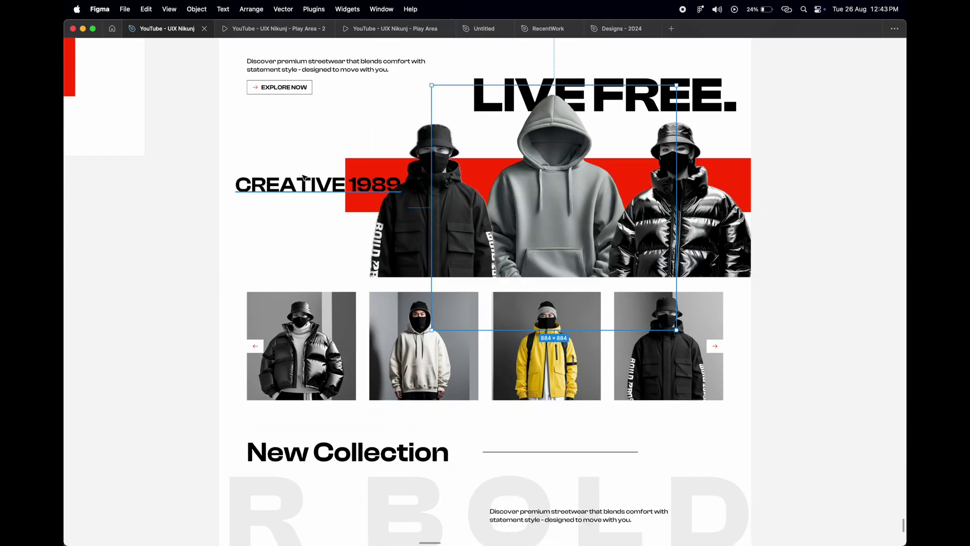
left_click(498, 305)
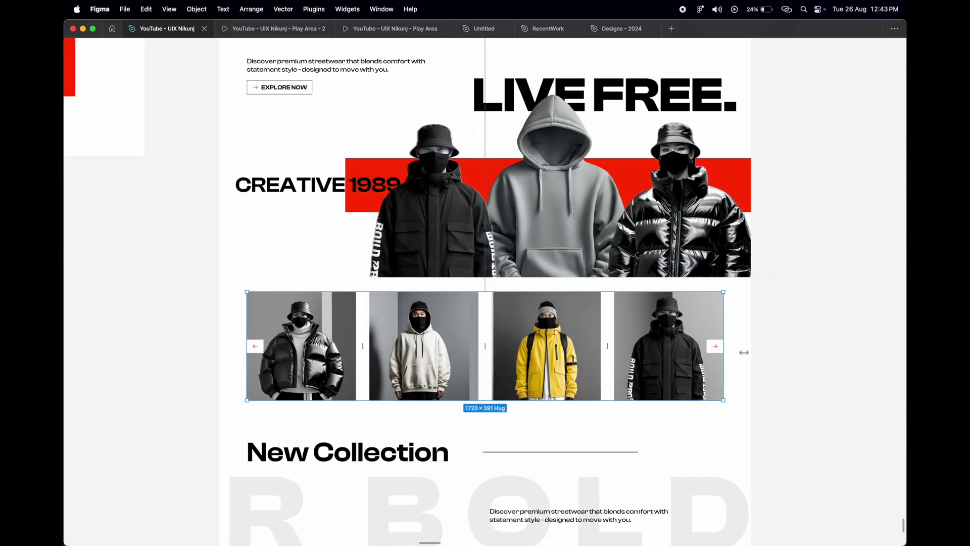
Inspect the New Collection heading, faded R BOLD text and sport jacket section elements.
scroll(619, 329, "down", 5)
scroll(394, 285, "down", 3)
left_click(394, 268)
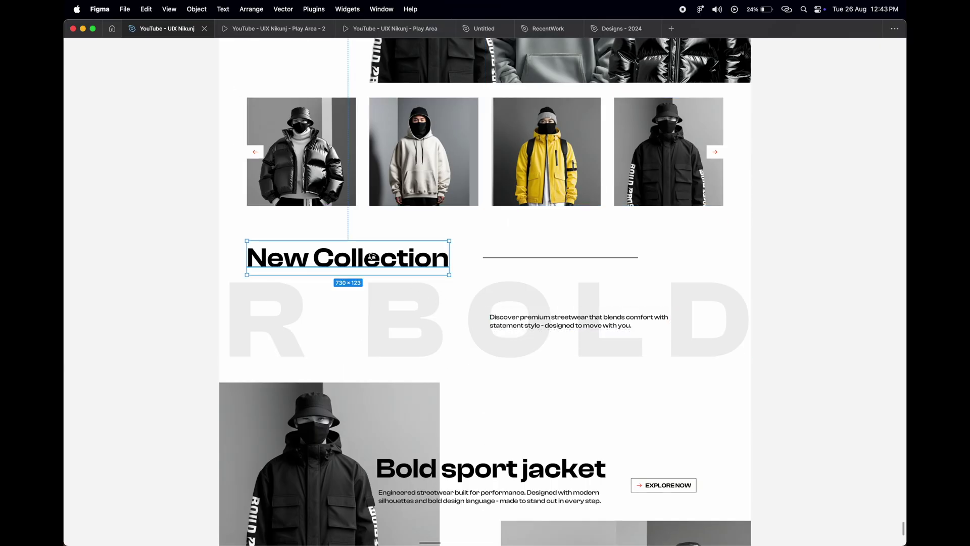
left_click(726, 331)
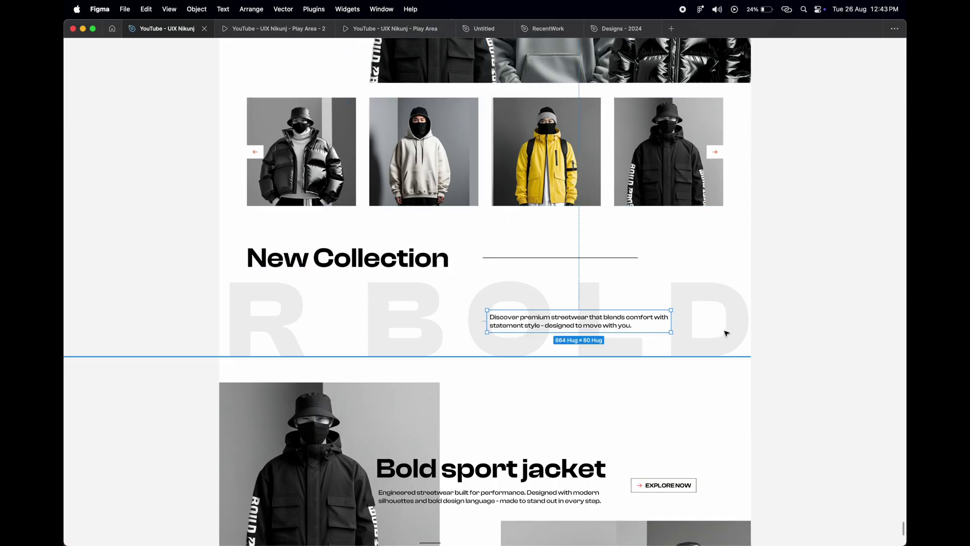
scroll(729, 331, "down", 6)
scroll(686, 305, "down", 3)
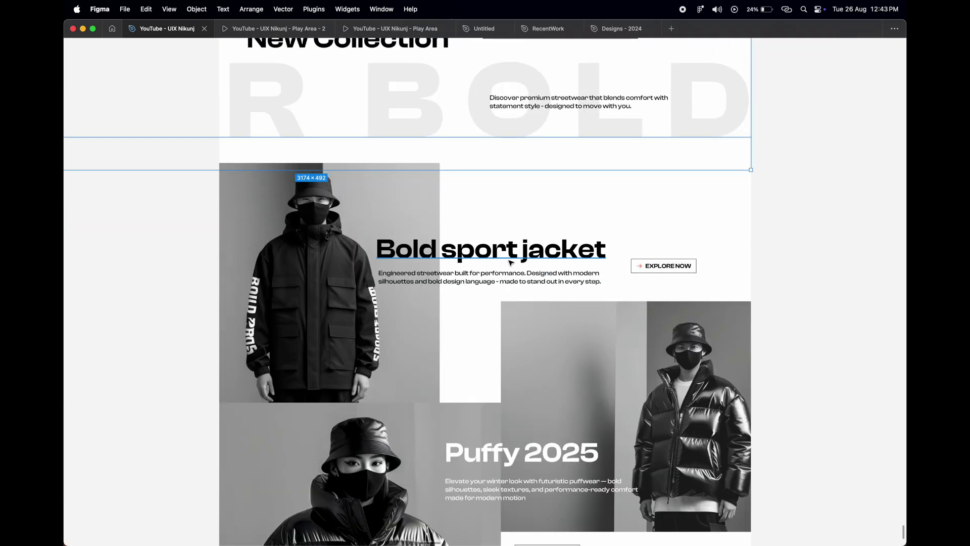
left_click(550, 255)
left_click(677, 272)
left_click(364, 268)
Inspect the Puffy 2025 frame, puffer jacket photo and CREATIVE. BOLD. footer, then deselect.
scroll(520, 279, "down", 5)
left_click(632, 253)
left_click(423, 322)
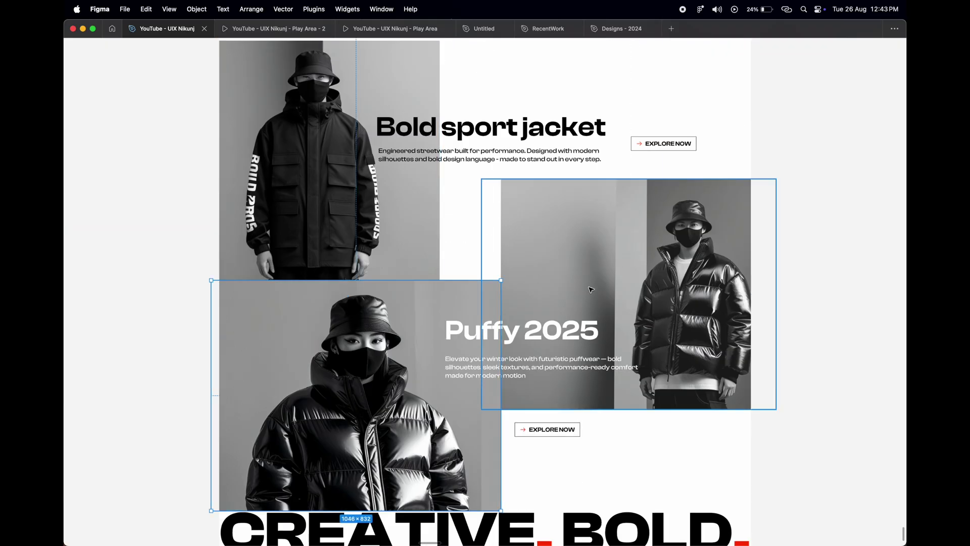
scroll(423, 322, "down", 9)
left_click(630, 329)
left_click(774, 365)
Scroll back up and select the Colors swatch frame.
scroll(774, 363, "up", 6)
scroll(778, 358, "up", 4)
scroll(780, 357, "up", 6)
scroll(780, 357, "up", 7)
scroll(781, 358, "up", 6)
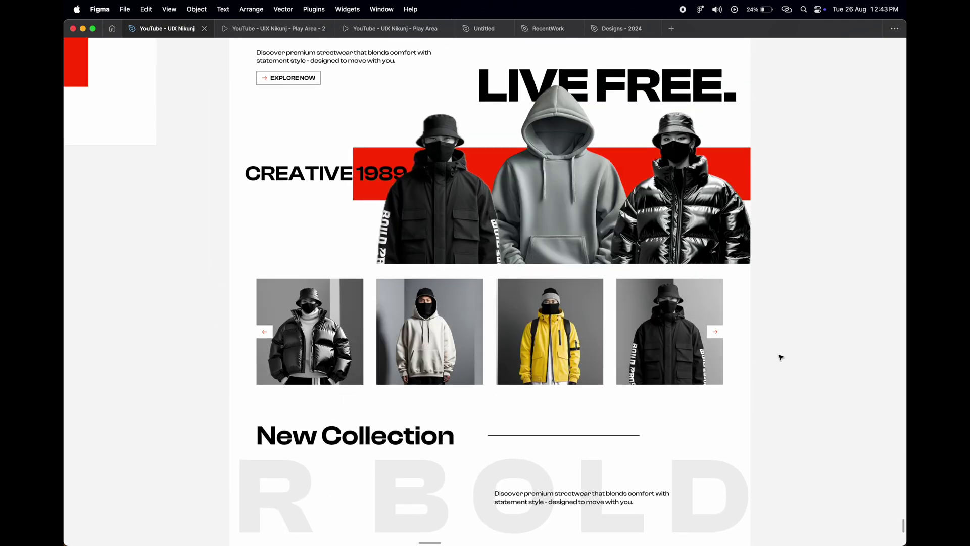
scroll(780, 357, "up", 7)
scroll(781, 357, "down", 3)
scroll(780, 357, "left", 8)
scroll(656, 348, "left", 3)
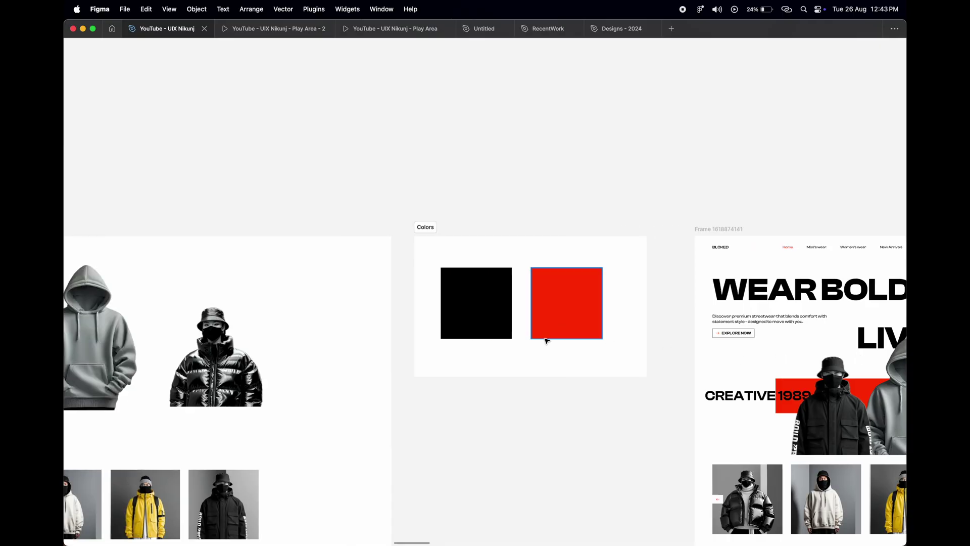
scroll(545, 335, "up", 3)
left_click(356, 173)
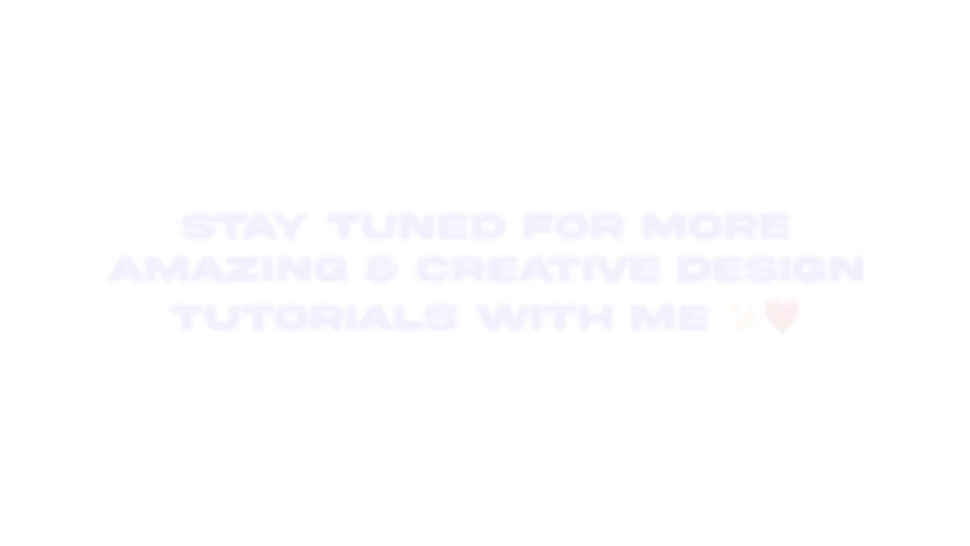